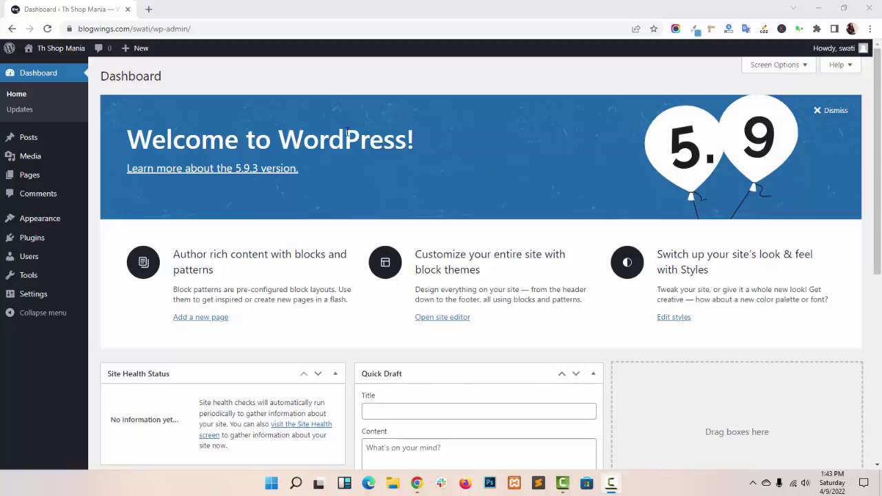
Visit themehunk.com in a new browser tab and open the Th Shop Mania page from its free themes collection in another tab
click(151, 9)
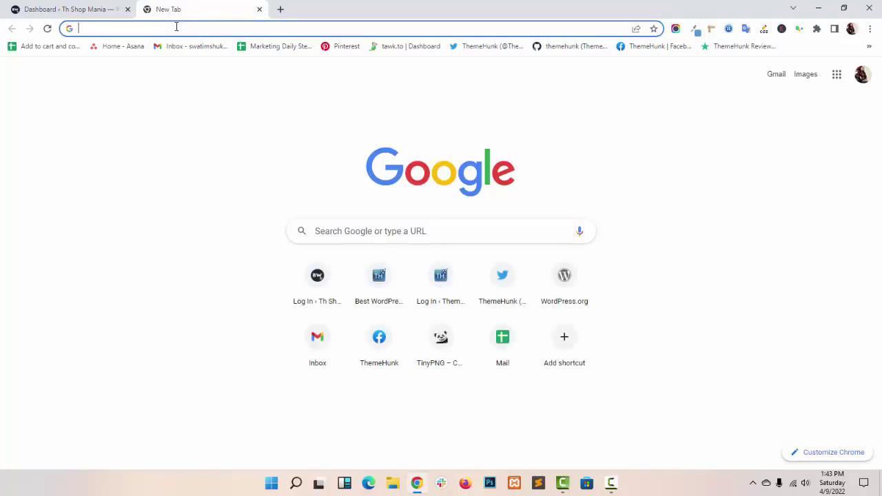
text(the)
key(Return)
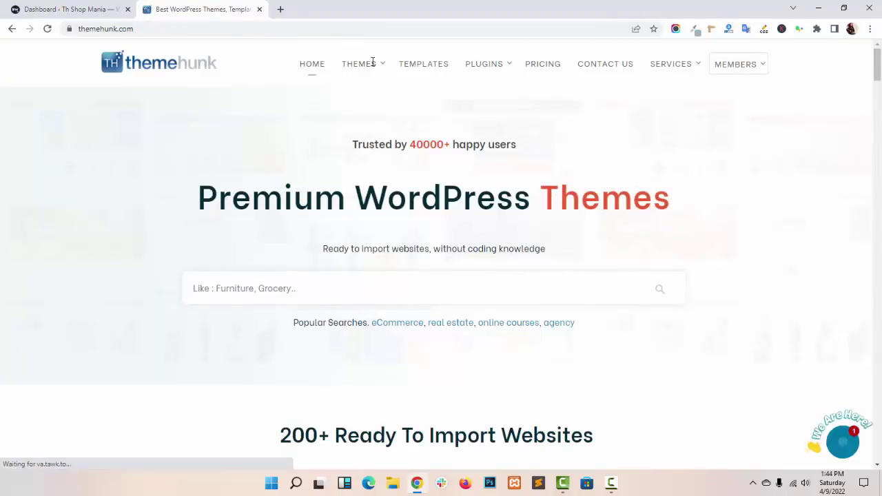
mouse_move(372, 61)
click(378, 111)
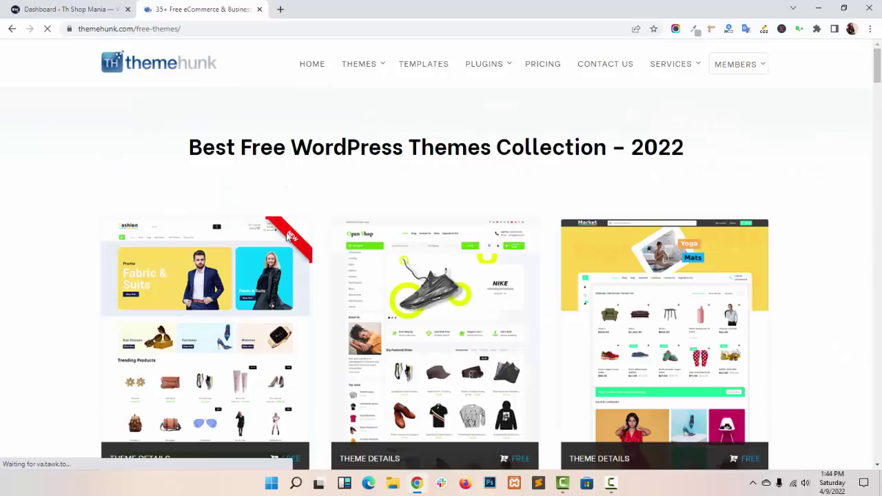
scroll(315, 266, down, 2)
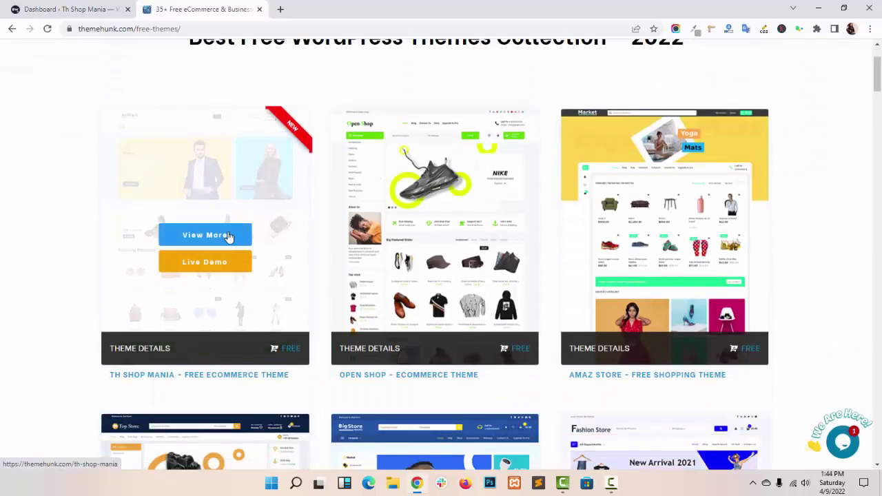
click(341, 6)
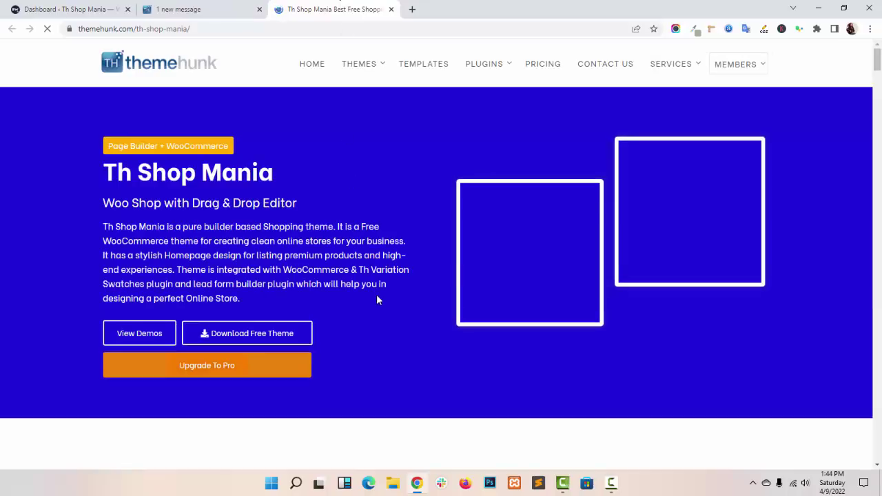
Look through the theme's ready-to-import templates for Elementor, Brizy, Gutenberg and Page Layer
scroll(818, 284, down, 1)
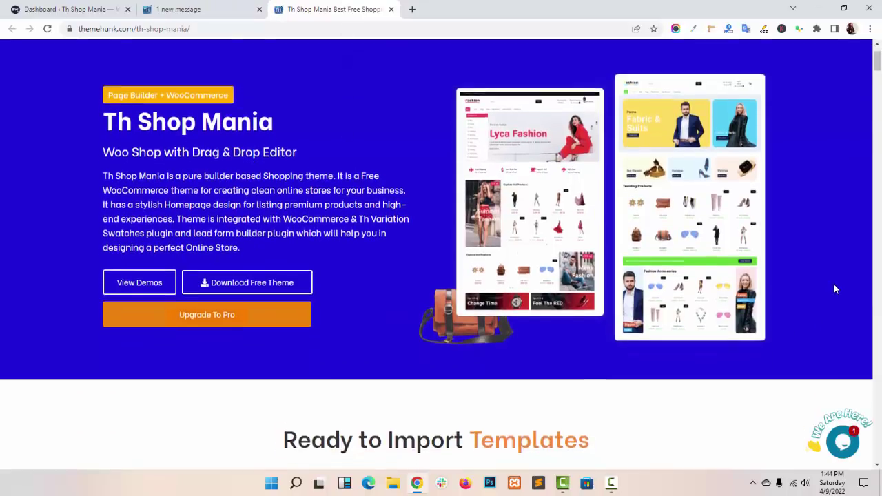
scroll(833, 284, down, 2)
scroll(835, 290, down, 4)
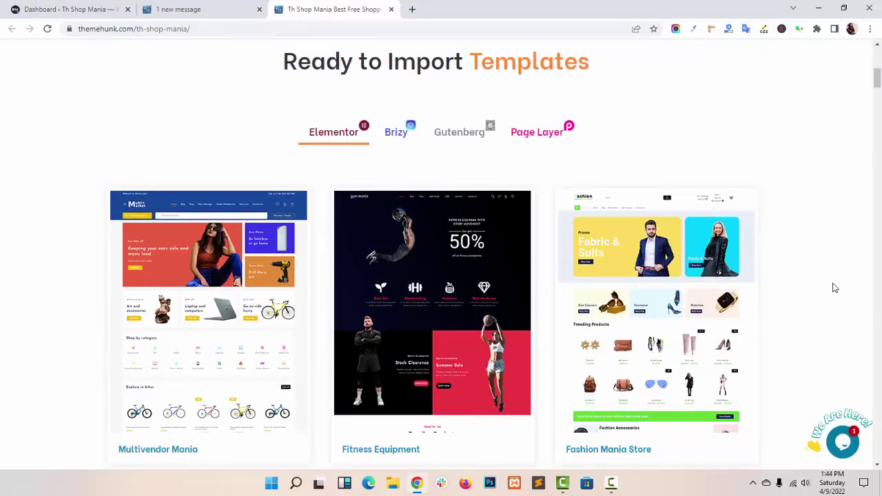
scroll(828, 279, down, 1)
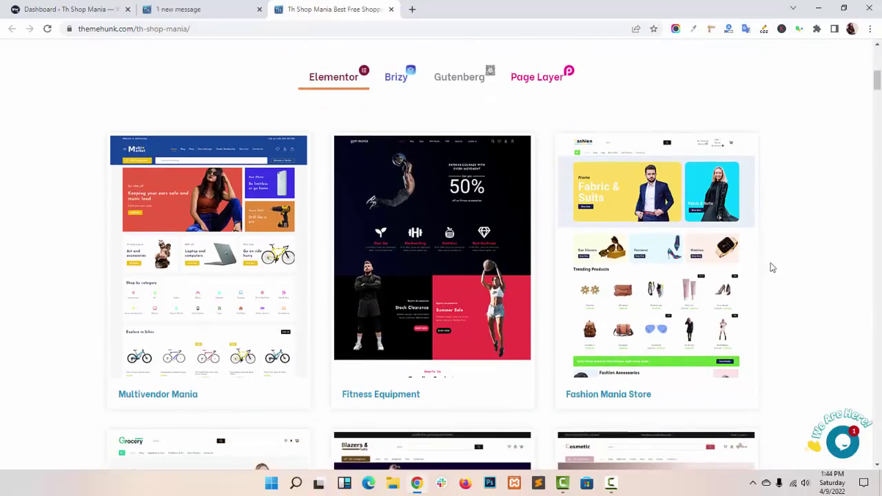
scroll(796, 258, down, 5)
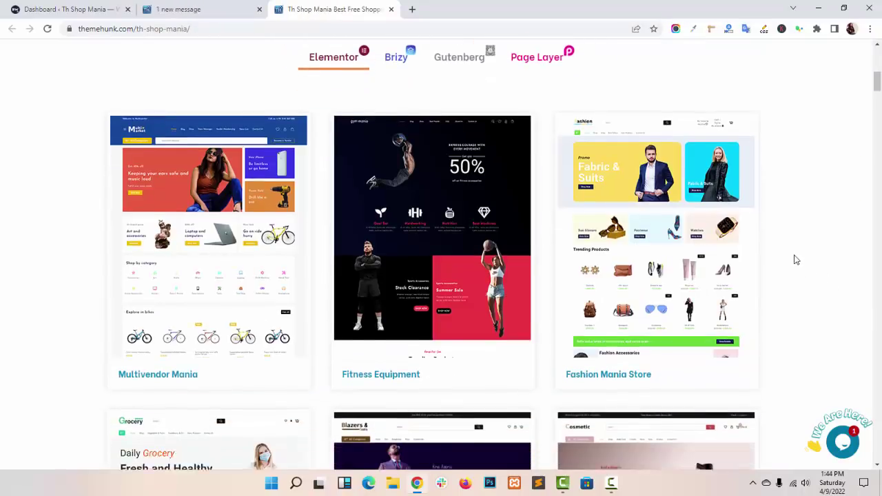
scroll(815, 271, down, 5)
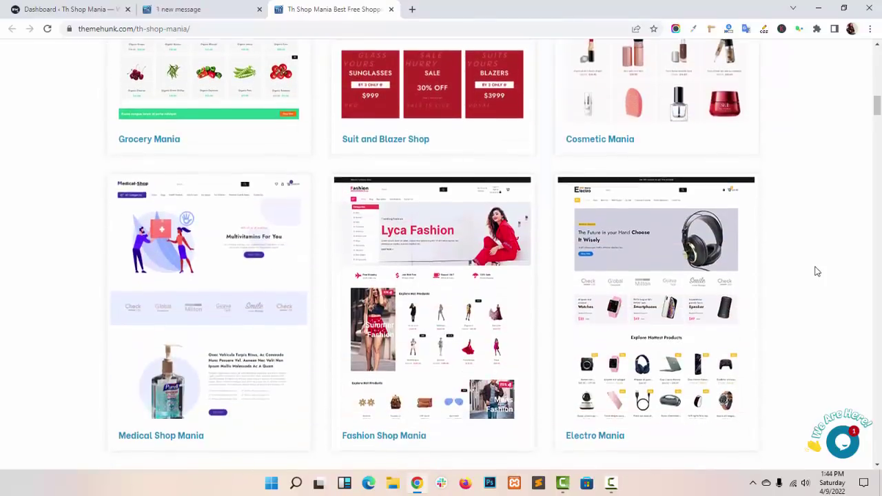
scroll(815, 271, up, 5)
scroll(816, 271, up, 5)
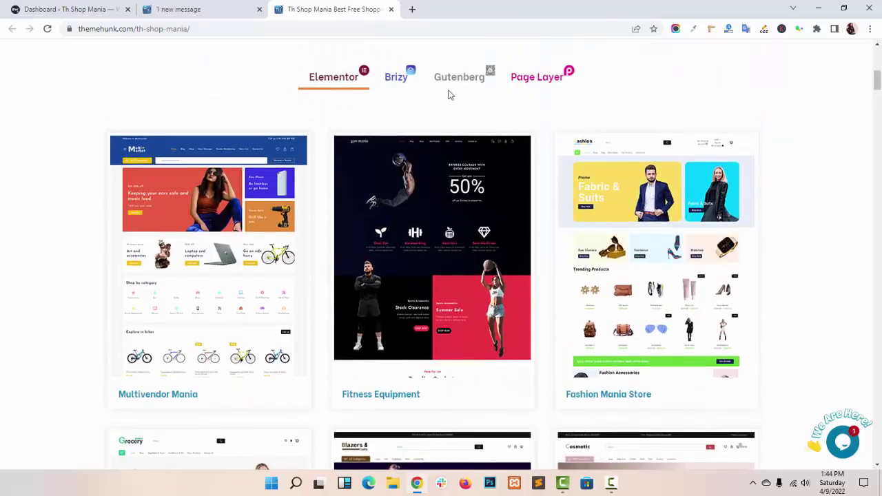
click(397, 79)
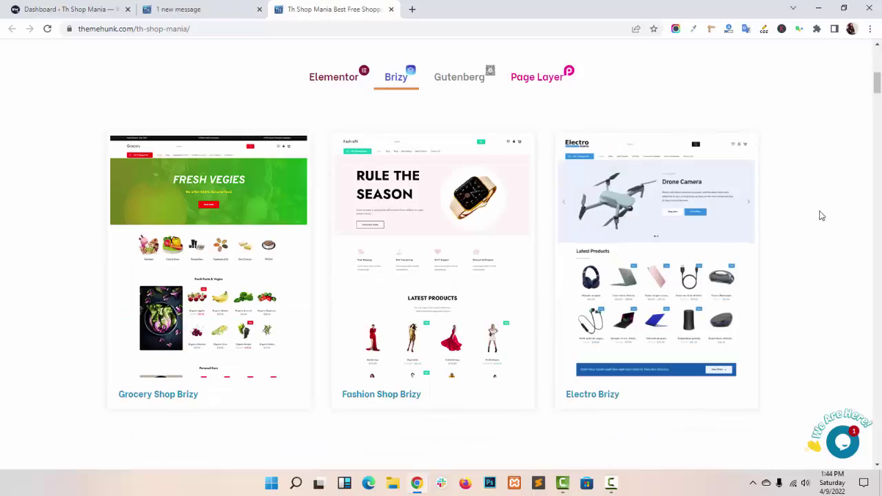
click(481, 88)
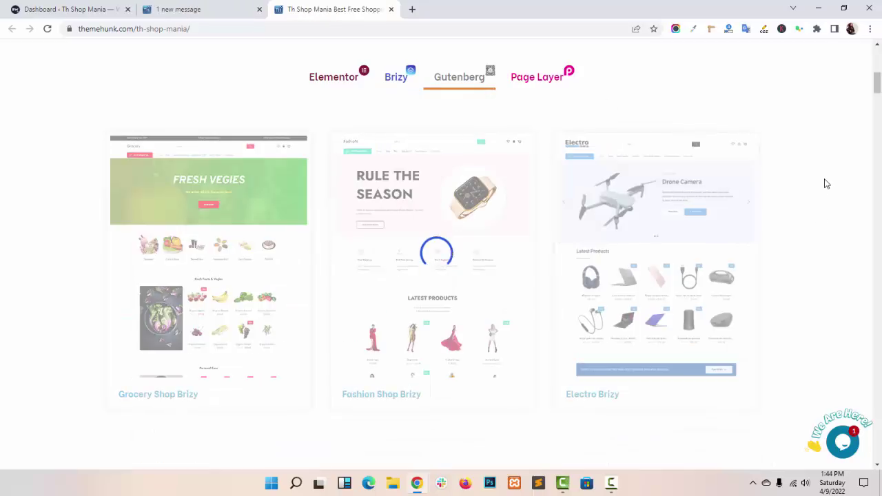
click(553, 86)
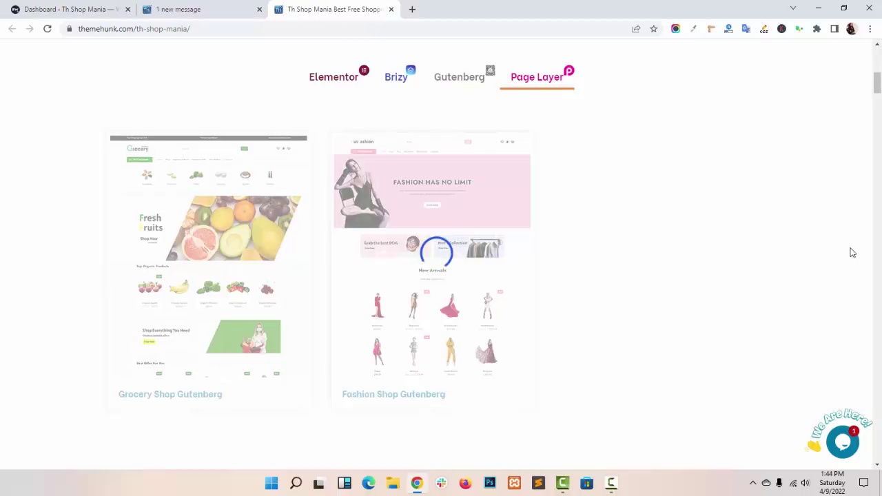
Review the Th Shop Mania Pro features, builder compatibility and key features down to the pricing section
scroll(852, 253, down, 6)
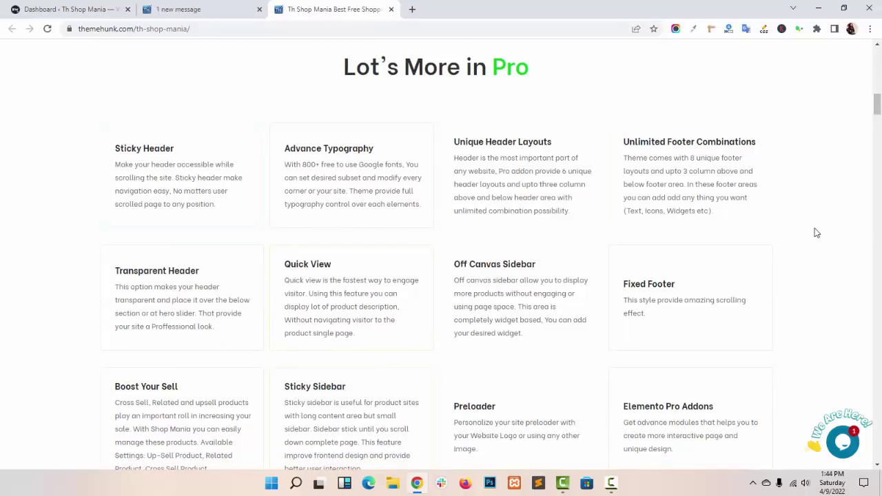
scroll(816, 233, down, 7)
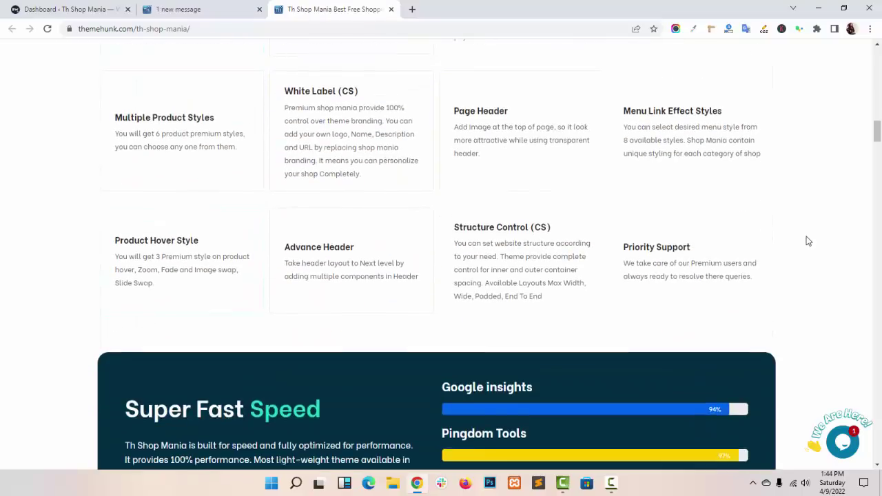
scroll(809, 241, down, 11)
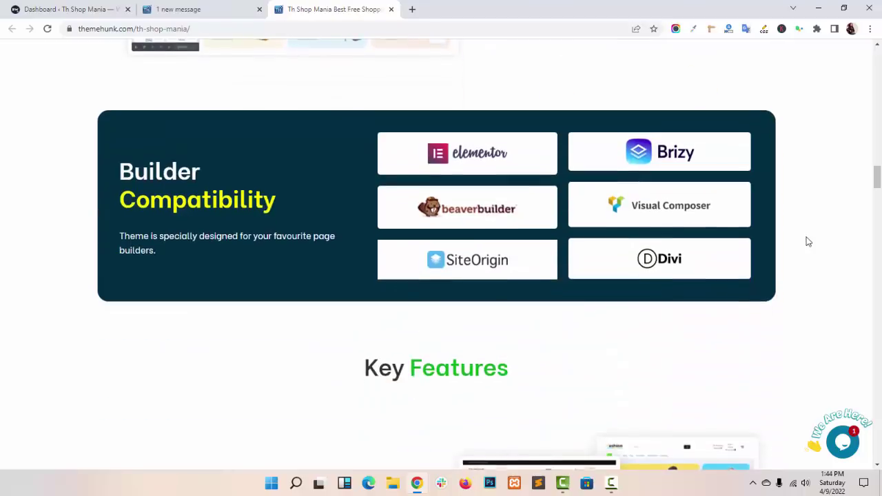
scroll(809, 241, down, 4)
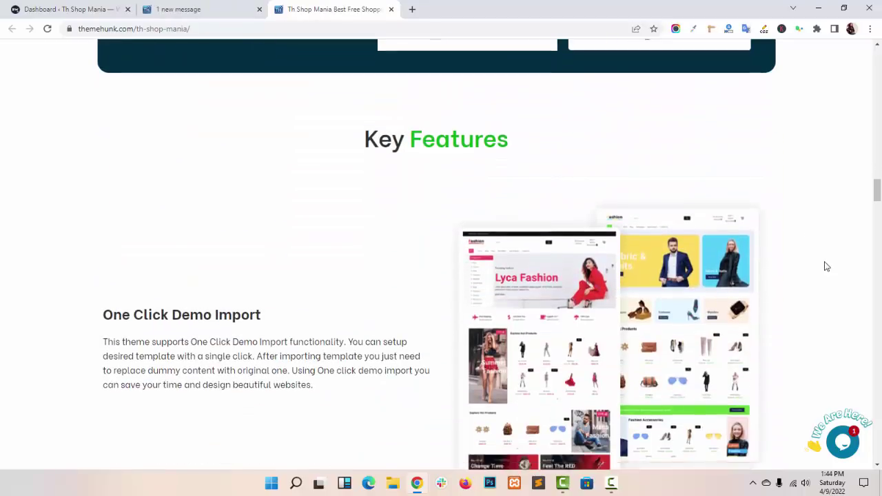
scroll(827, 266, down, 10)
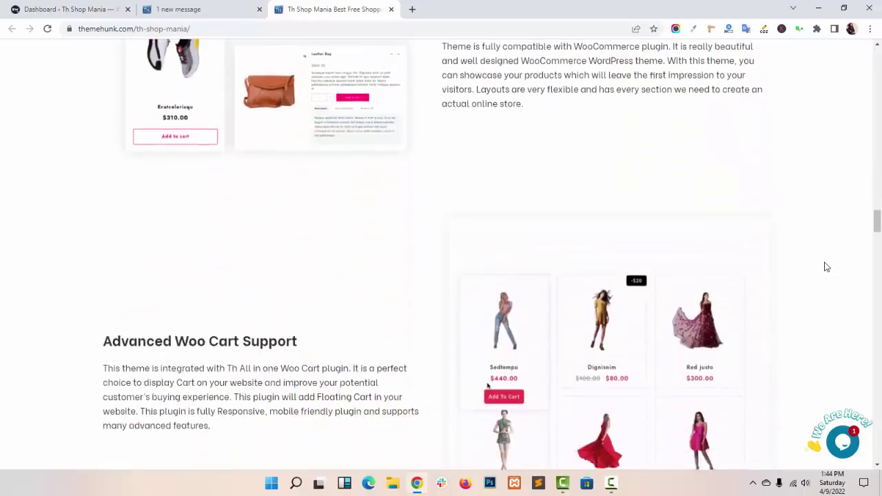
scroll(826, 267, down, 14)
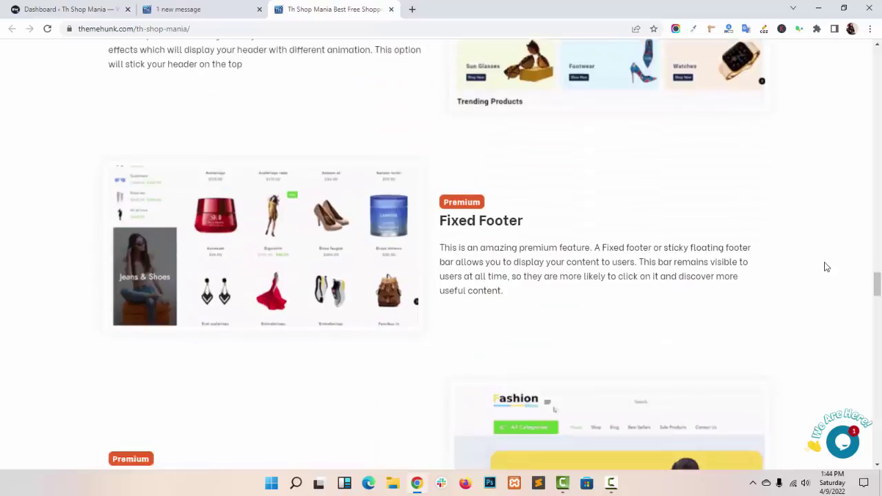
scroll(826, 267, down, 14)
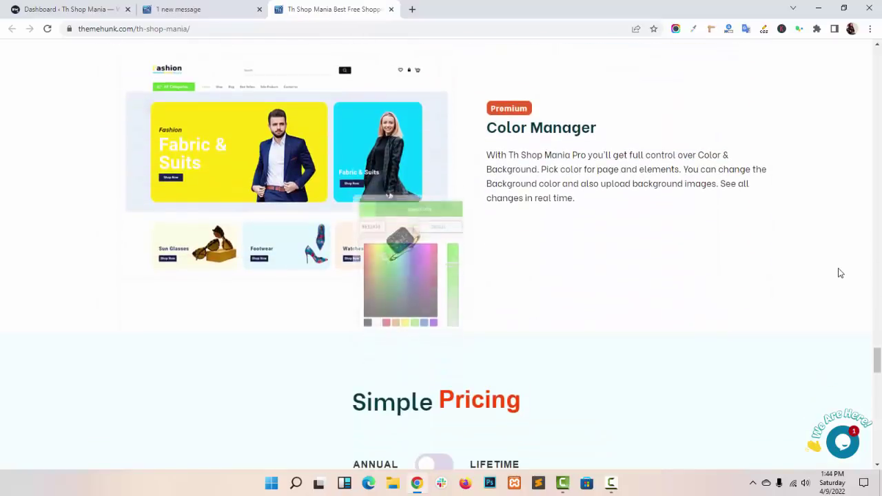
Download the free Th Shop Mania theme, and subscribe to theme updates with the subscriber's name and email
drag(878, 364, 878, 61)
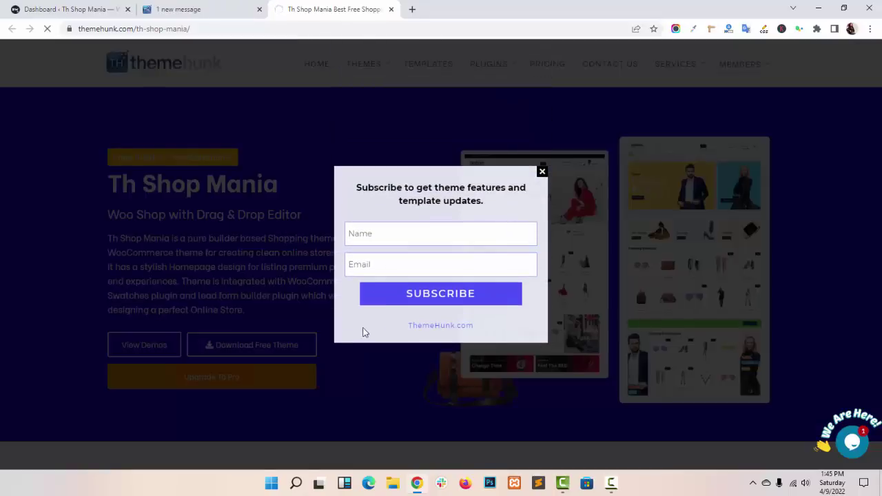
click(403, 242)
click(402, 220)
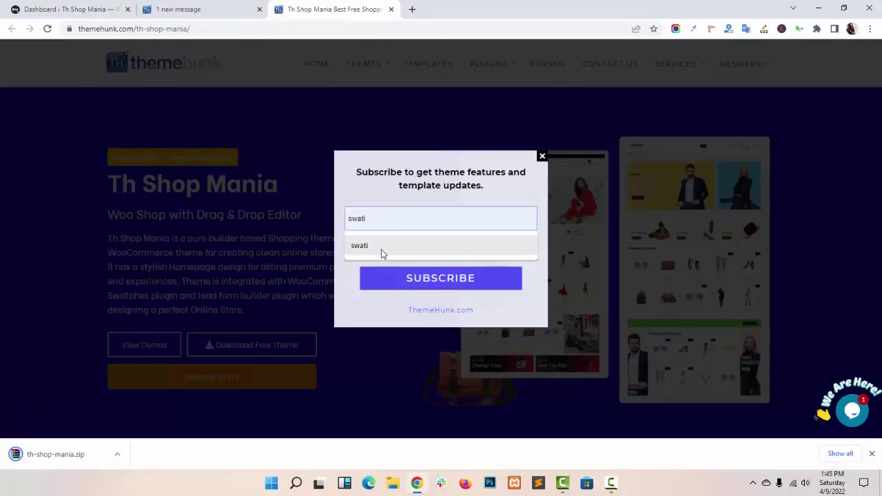
click(381, 249)
click(388, 250)
click(390, 275)
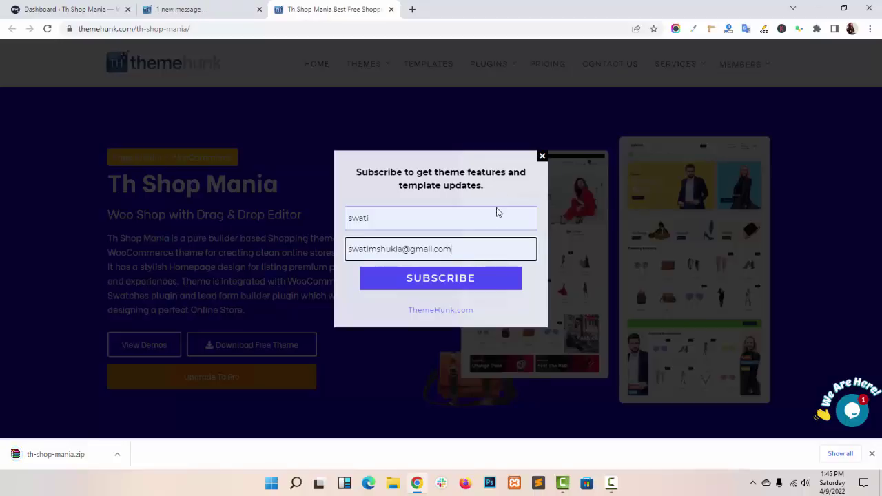
click(479, 284)
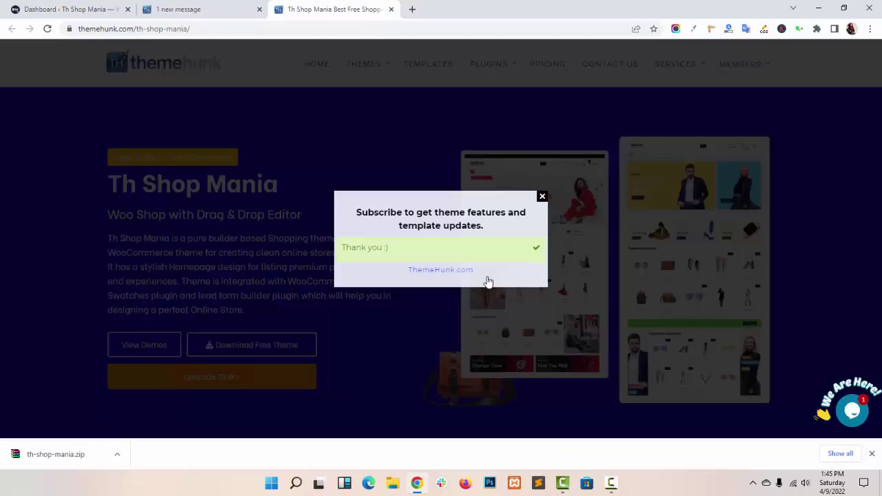
click(542, 199)
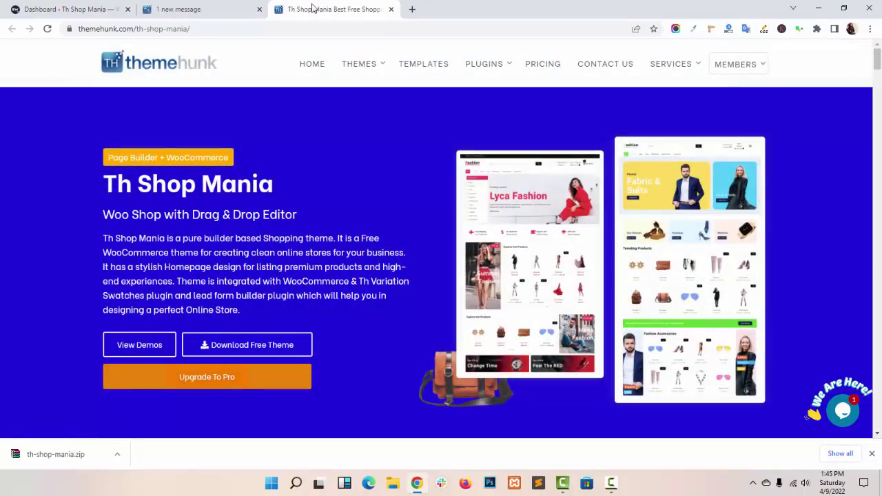
Return to the WordPress dashboard and open the upload form for adding a new theme
click(97, 7)
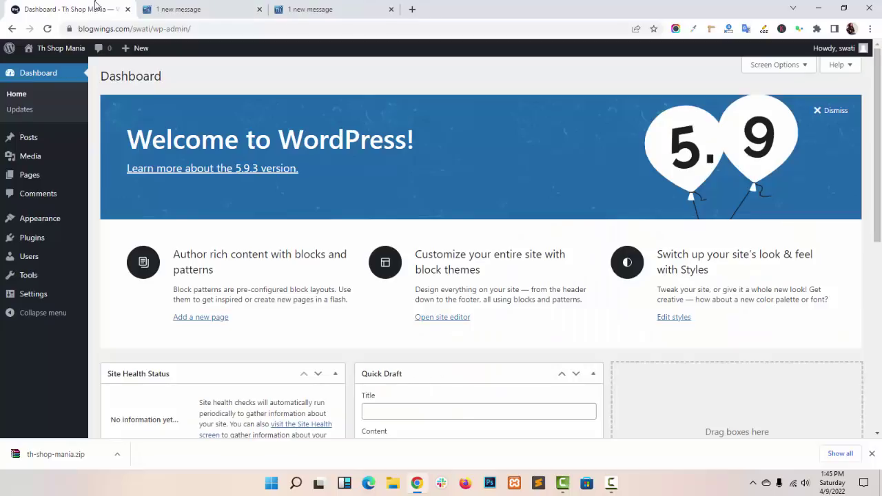
mouse_move(63, 217)
click(109, 221)
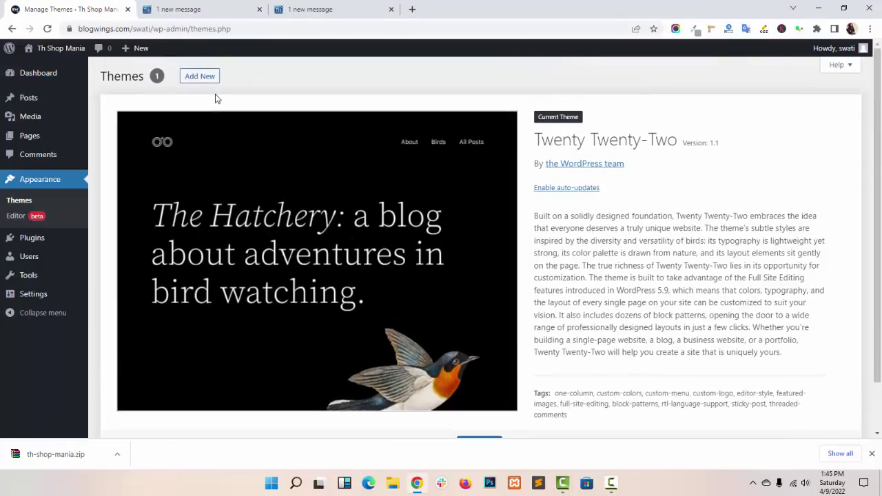
click(208, 81)
click(189, 77)
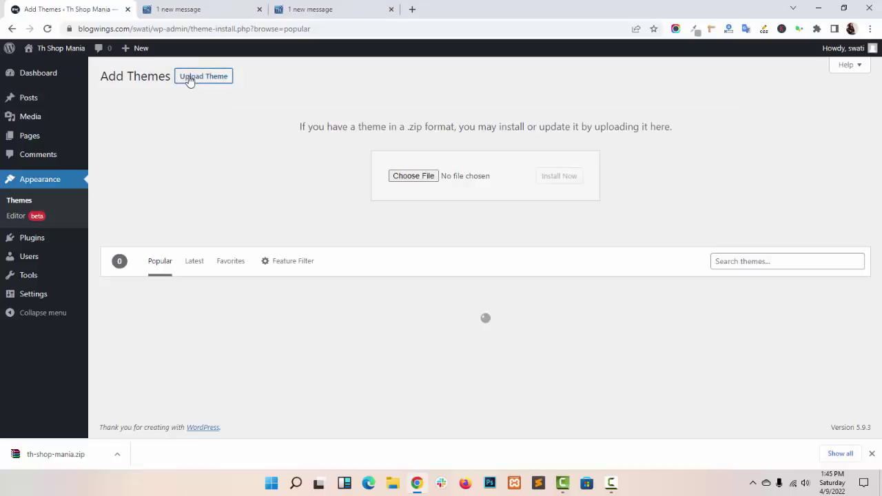
Upload the downloaded th-shop-mania.zip as a new theme and install it
drag(69, 454, 364, 198)
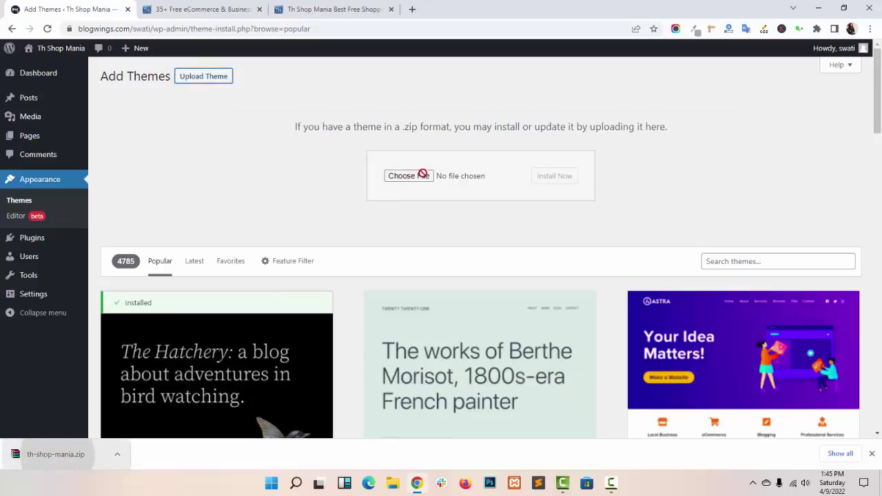
drag(426, 178, 426, 178)
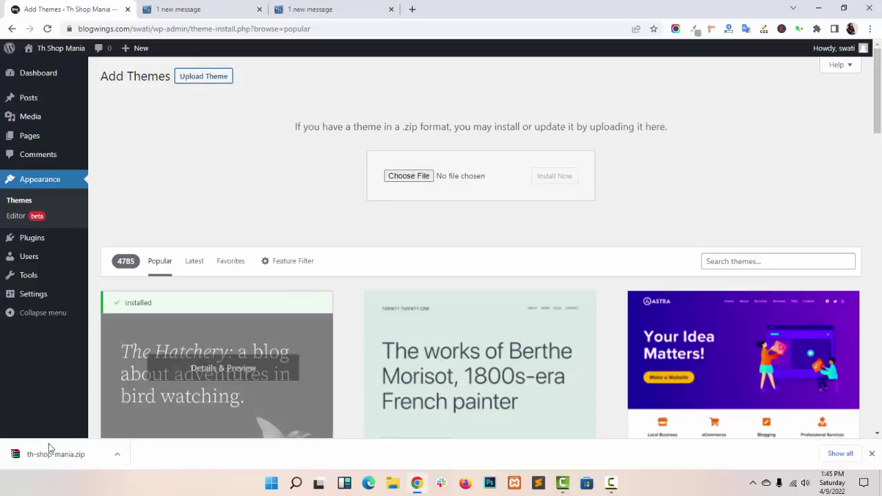
drag(51, 461, 430, 179)
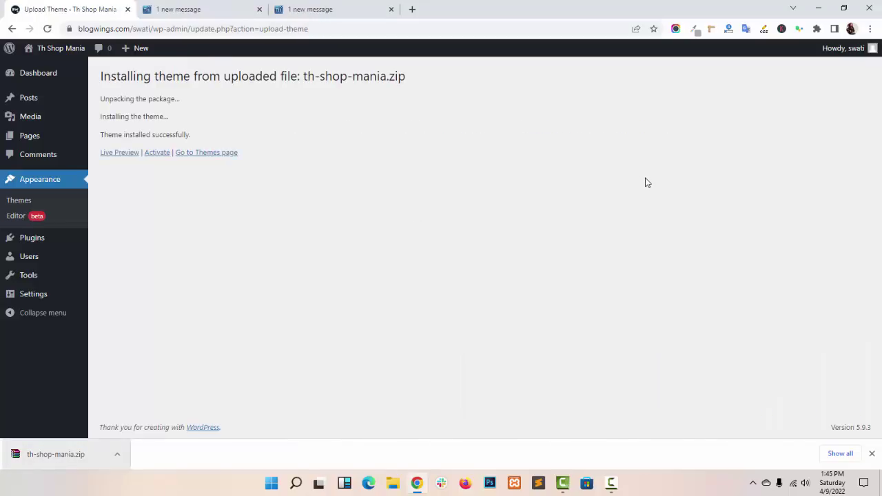
Activate the installed Th Shop Mania theme and open its Get Started with Th Shop Mania Options page
click(157, 153)
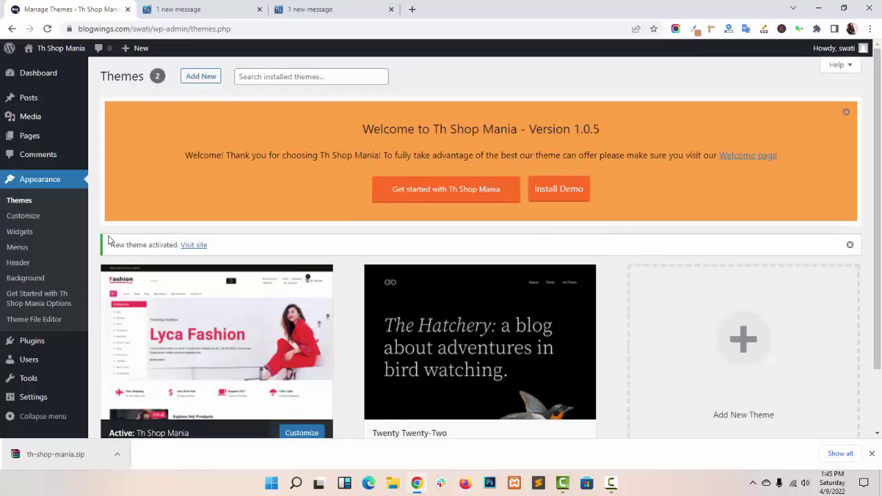
click(56, 304)
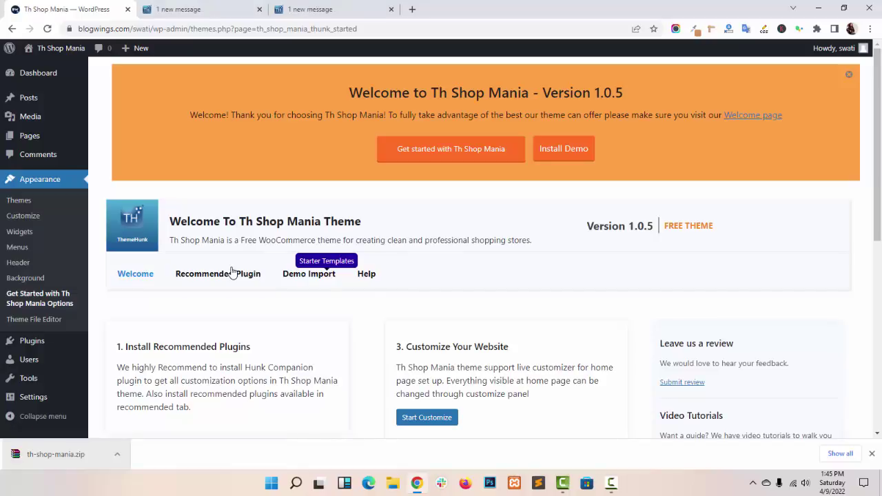
scroll(344, 258, down, 1)
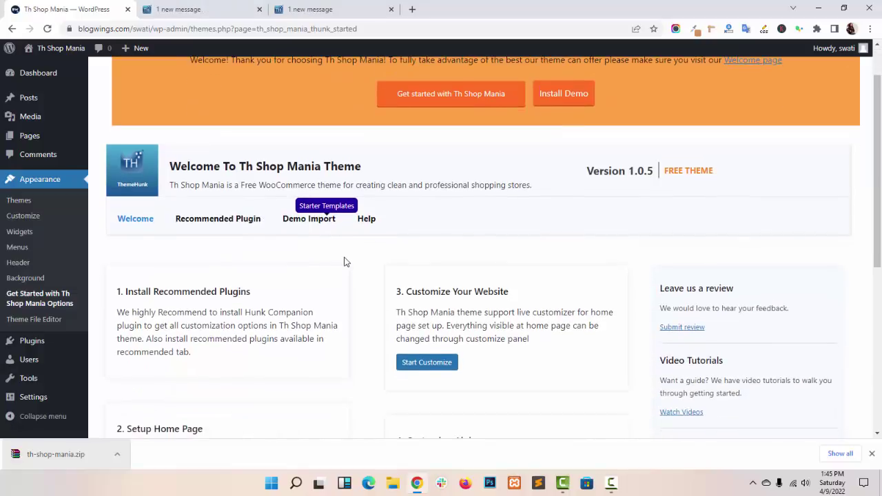
Install the recommended plugins Hunk Companion, Woocommerce, Elementor and TH All In One Woo Cart
scroll(351, 262, down, 1)
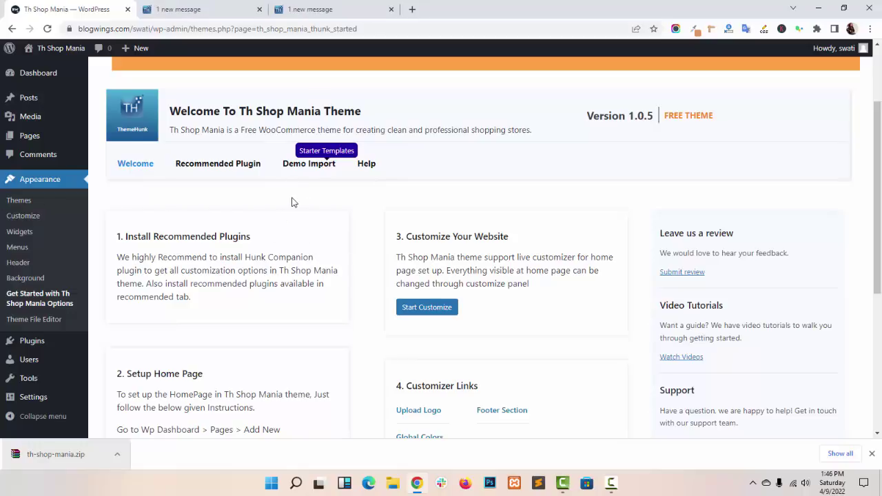
click(219, 166)
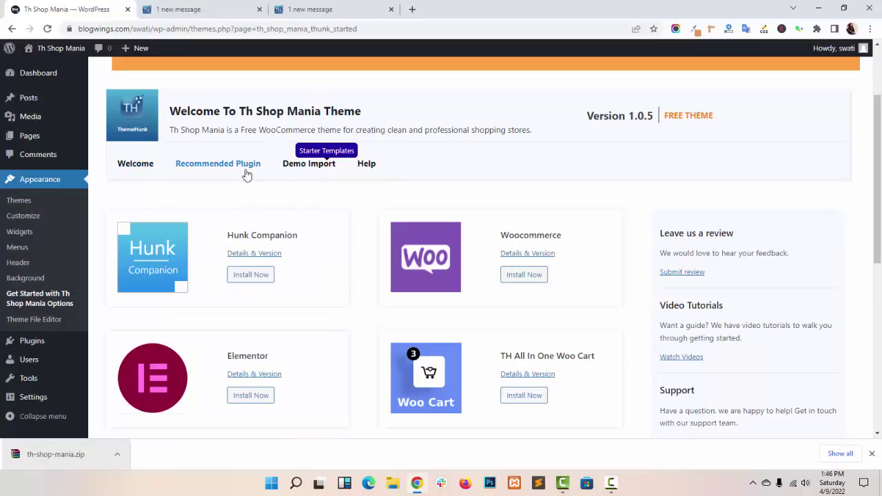
scroll(326, 197, down, 1)
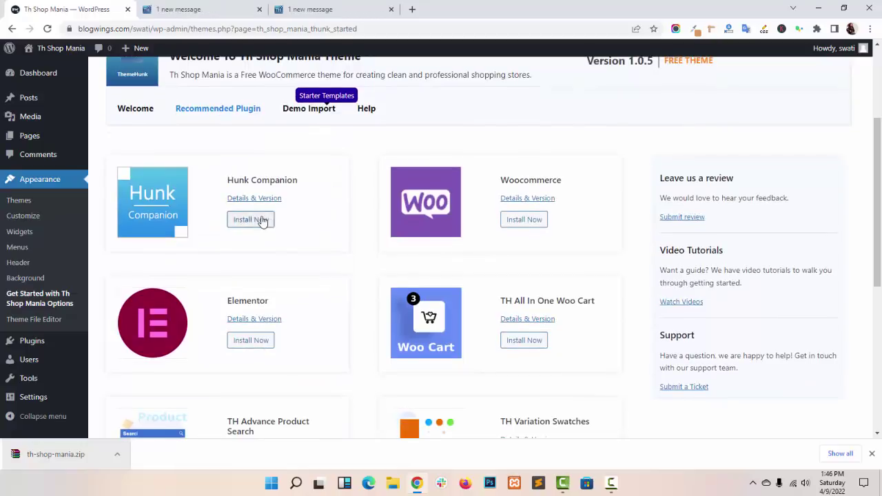
click(257, 220)
click(522, 220)
scroll(355, 283, down, 1)
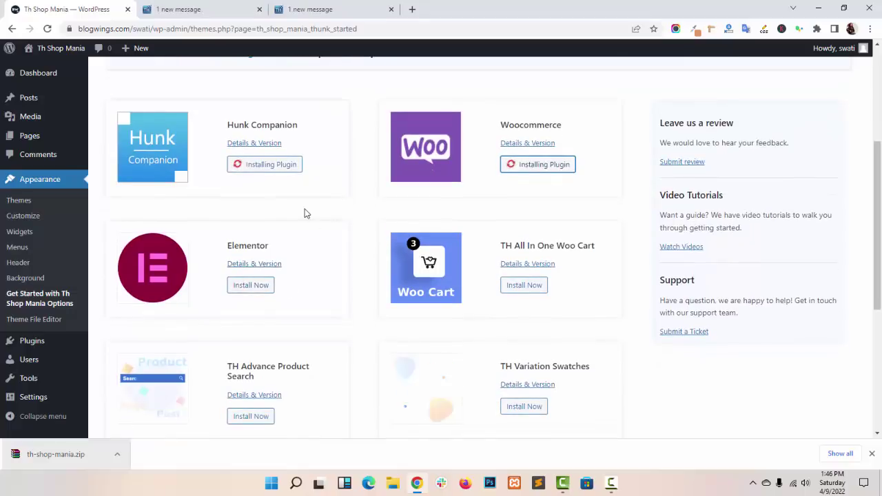
click(257, 285)
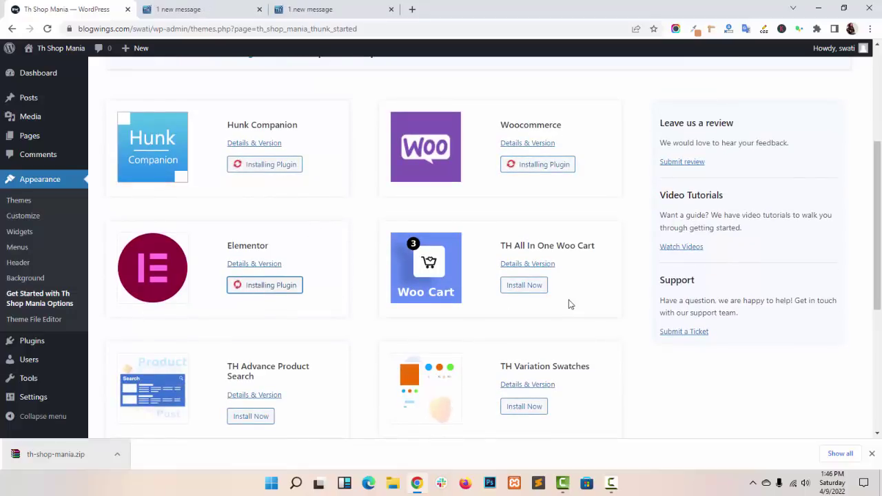
scroll(552, 275, down, 1)
click(526, 230)
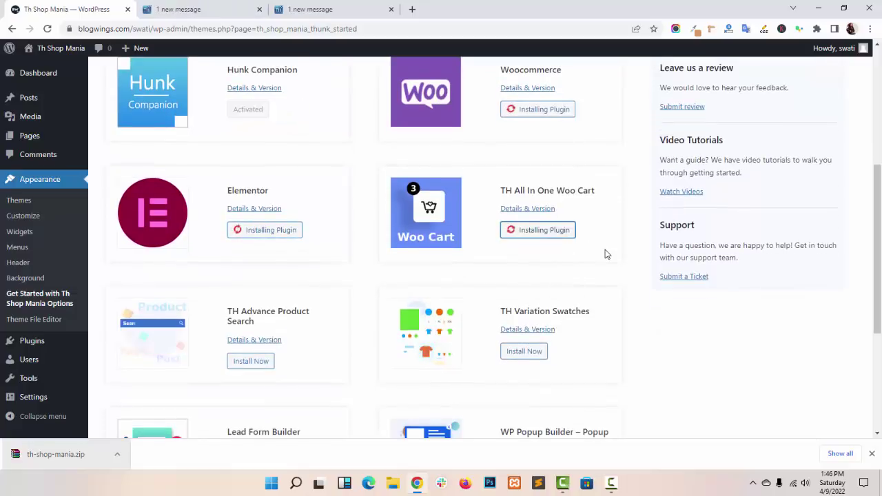
Install the recommended plugins TH Advance Product Search, TH Variation Swatches, Lead Form Builder and Th Product Compare
scroll(593, 289, down, 1)
scroll(483, 275, down, 1)
click(261, 198)
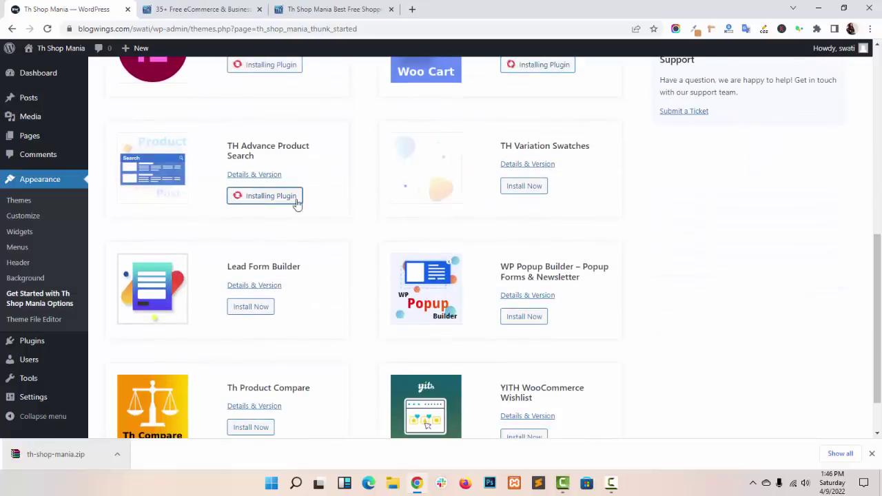
click(531, 190)
click(269, 307)
scroll(297, 358, down, 1)
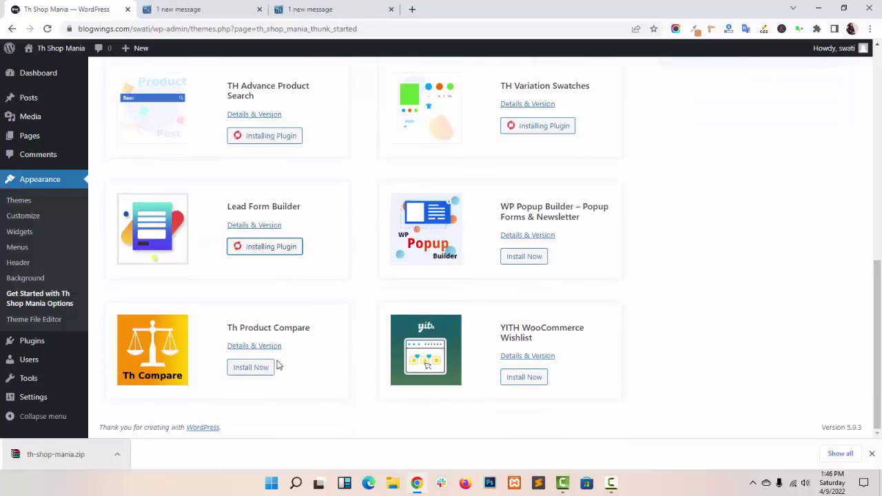
click(271, 367)
Open the demo import site library from the theme's Demo Import section, leaving the current page, and dismiss the browser's download bar
scroll(352, 311, up, 6)
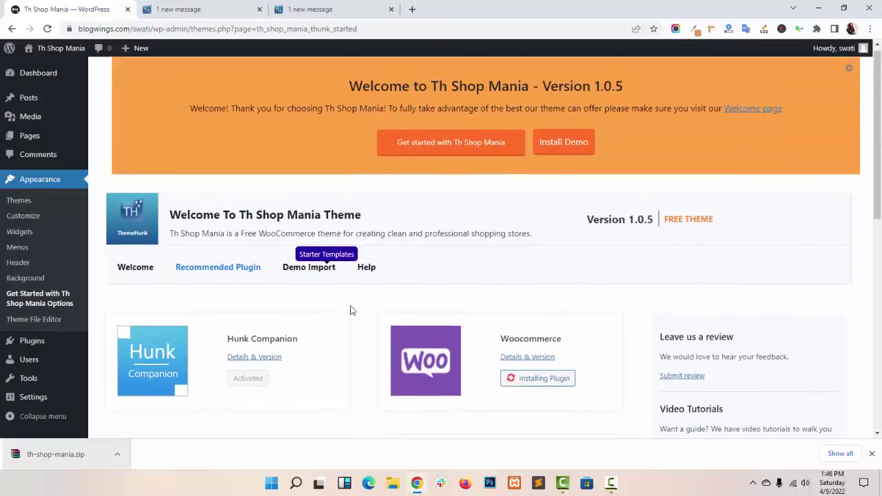
click(315, 280)
scroll(439, 282, down, 2)
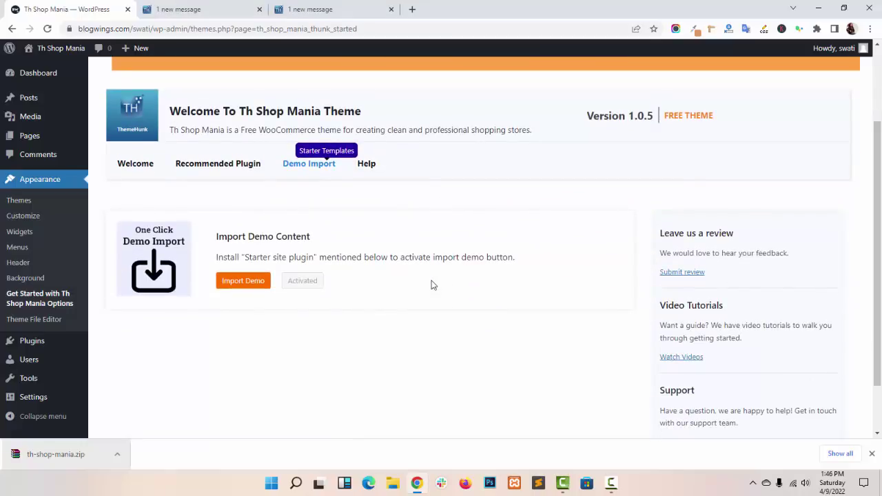
click(241, 284)
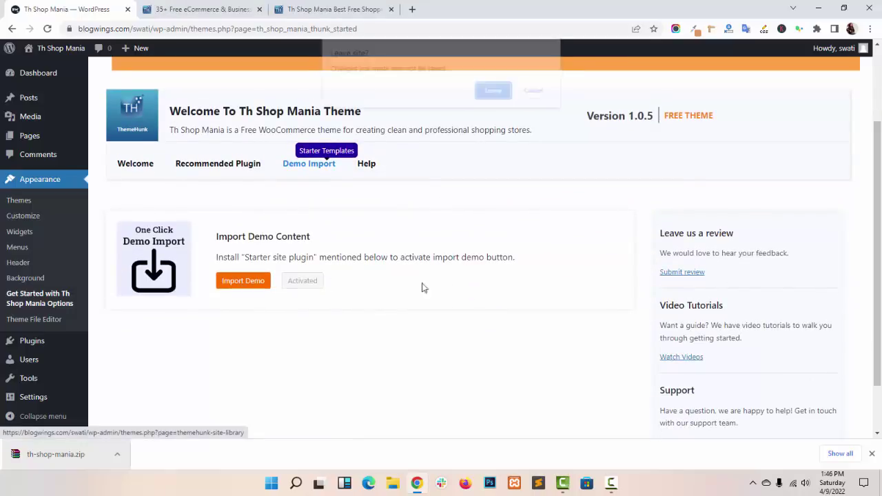
click(494, 91)
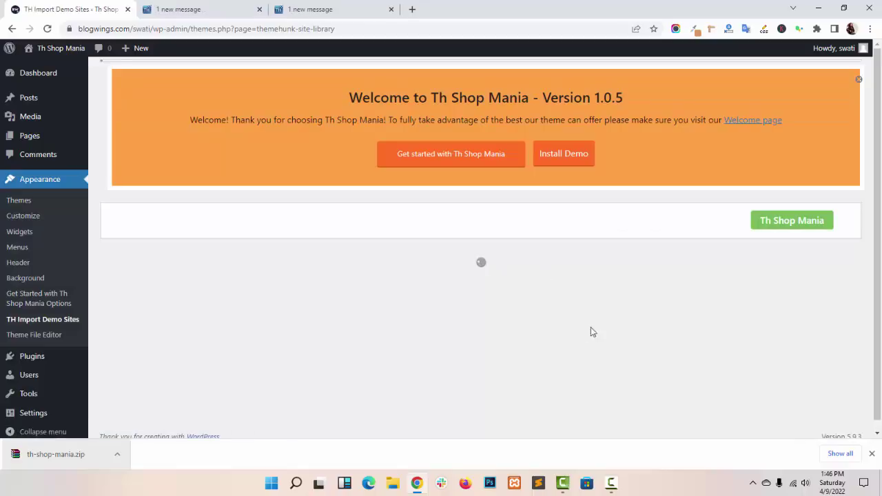
click(872, 453)
Find the Grocery Mania starter site in the demo library and open its preview
scroll(571, 281, down, 3)
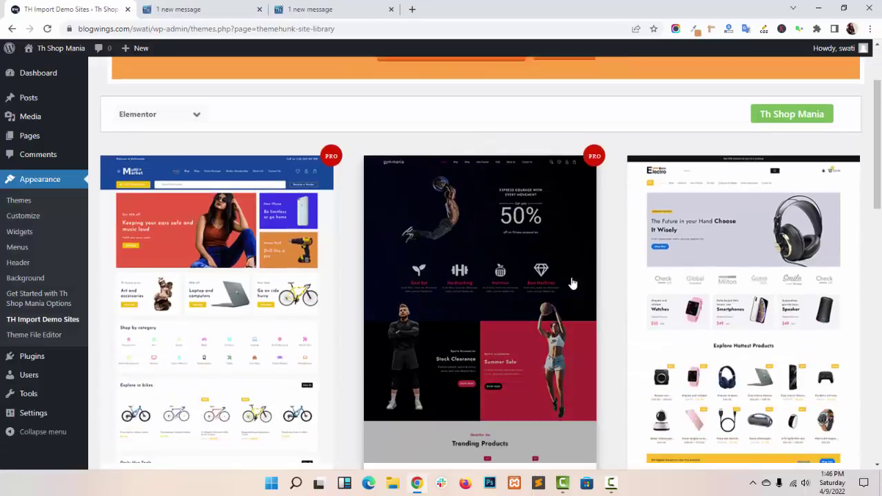
scroll(618, 295, down, 10)
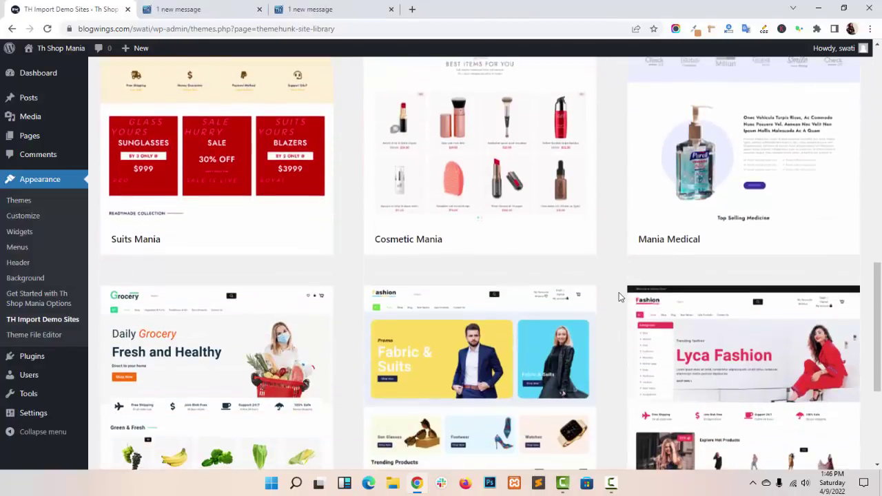
scroll(619, 293, down, 2)
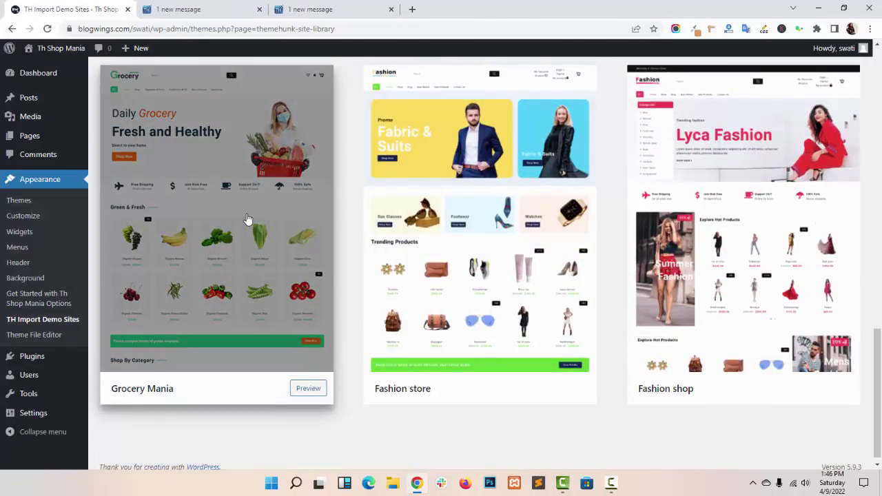
click(248, 219)
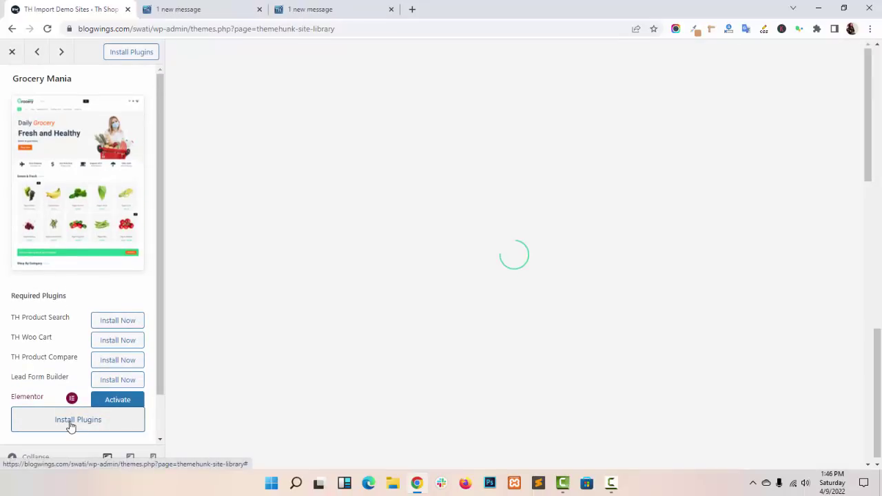
Look through the Grocery Mania home page preview, then install its required plugins and start the demo import
scroll(829, 306, down, 2)
scroll(829, 307, down, 10)
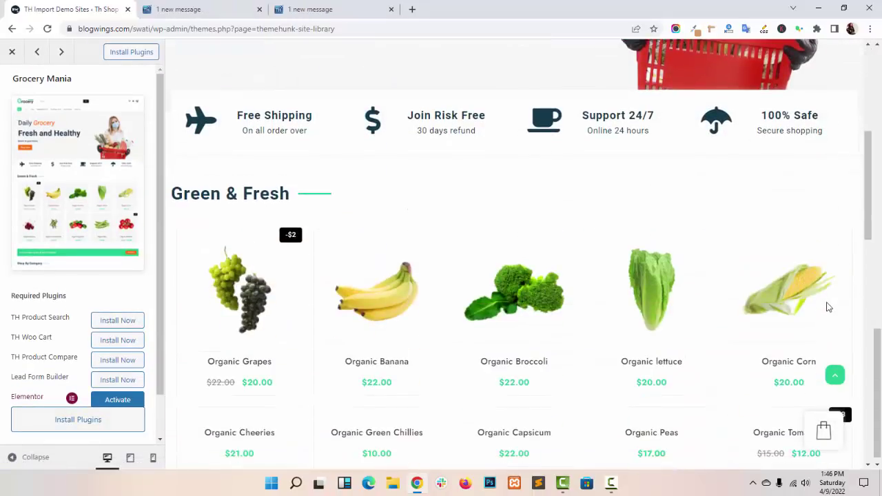
scroll(828, 307, down, 10)
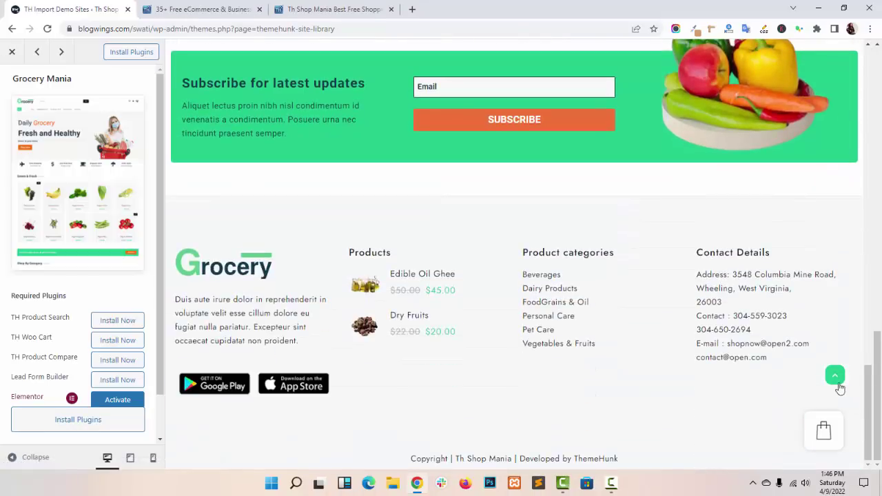
click(835, 376)
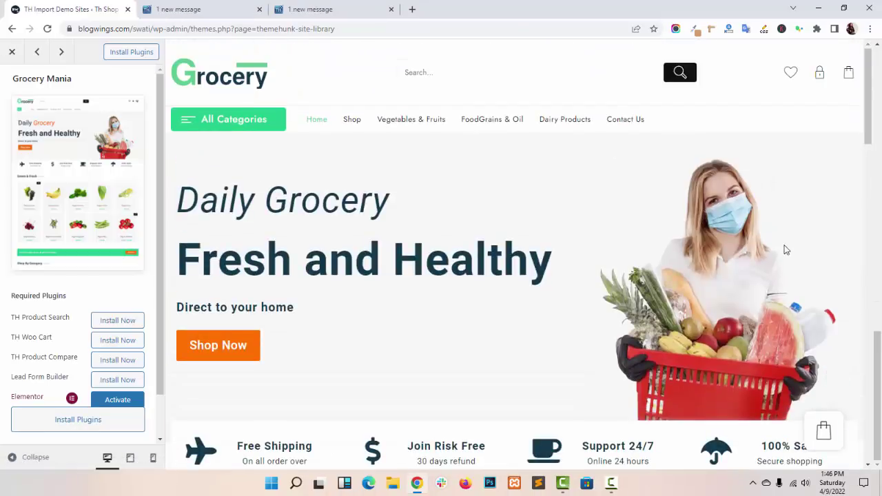
click(108, 418)
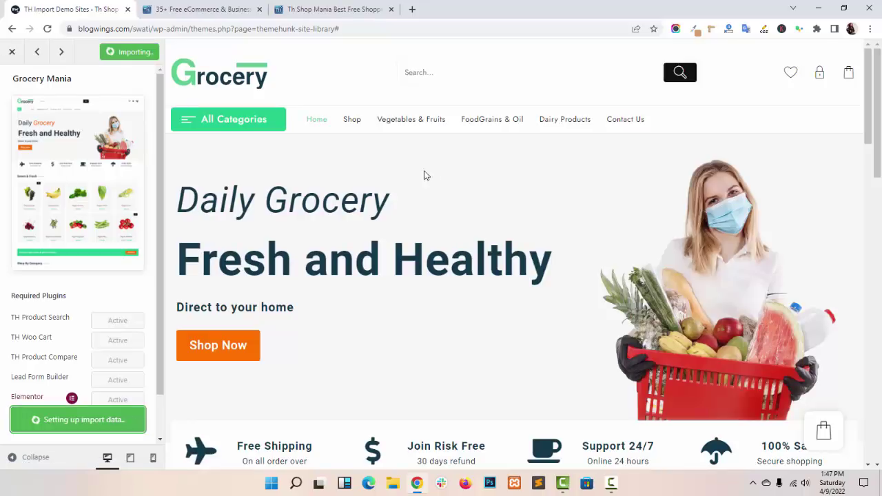
Look through the Shop page and the Vegetables & Fruits category page in the Grocery Mania preview
click(353, 120)
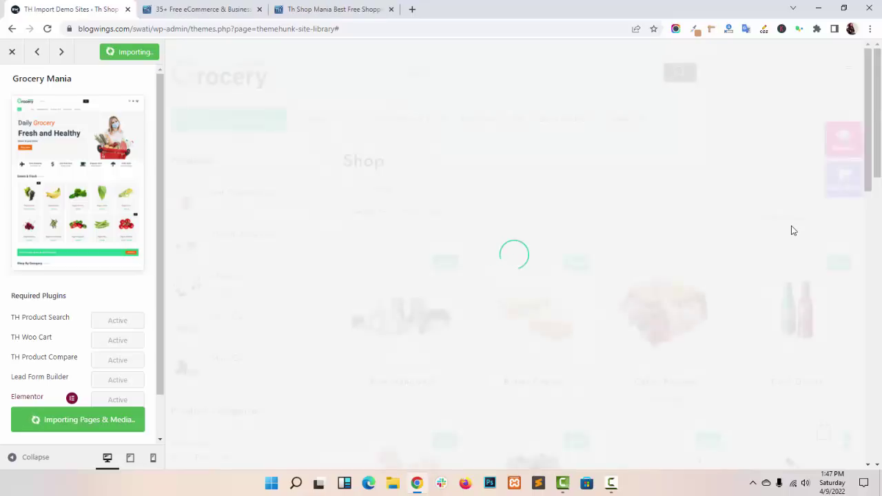
scroll(827, 282, down, 3)
scroll(857, 302, down, 8)
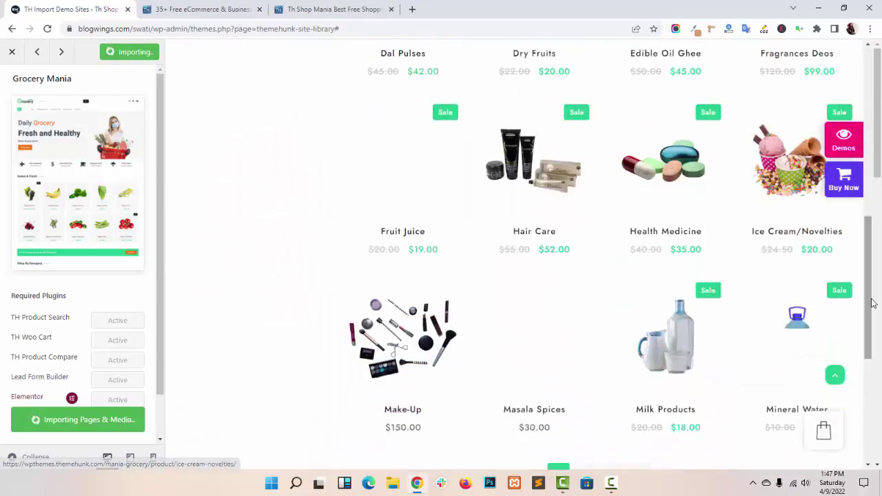
scroll(862, 321, up, 10)
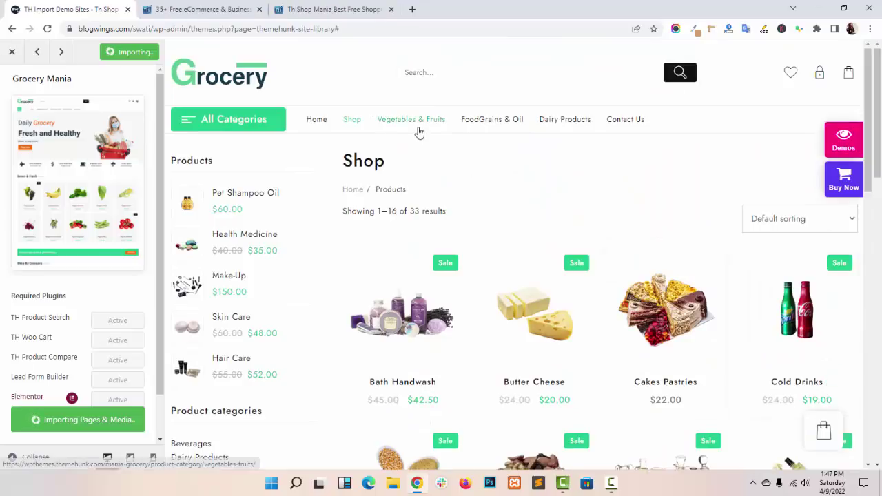
click(418, 130)
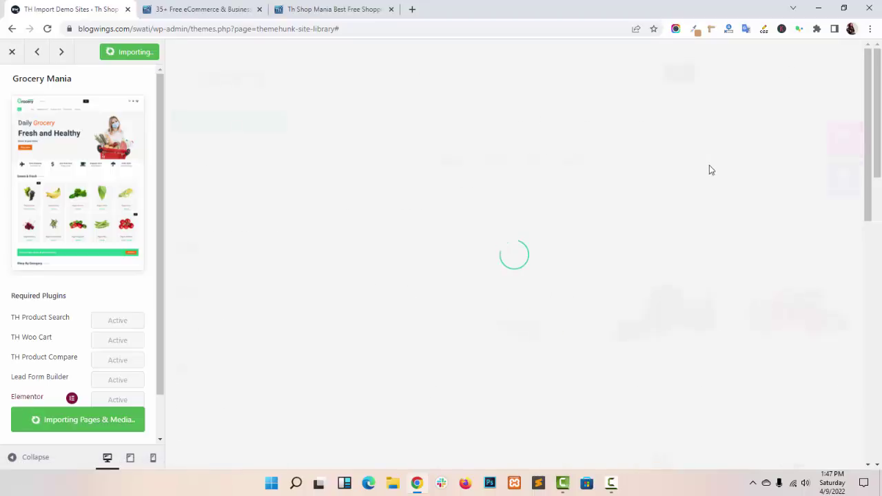
scroll(808, 258, down, 5)
scroll(862, 269, down, 4)
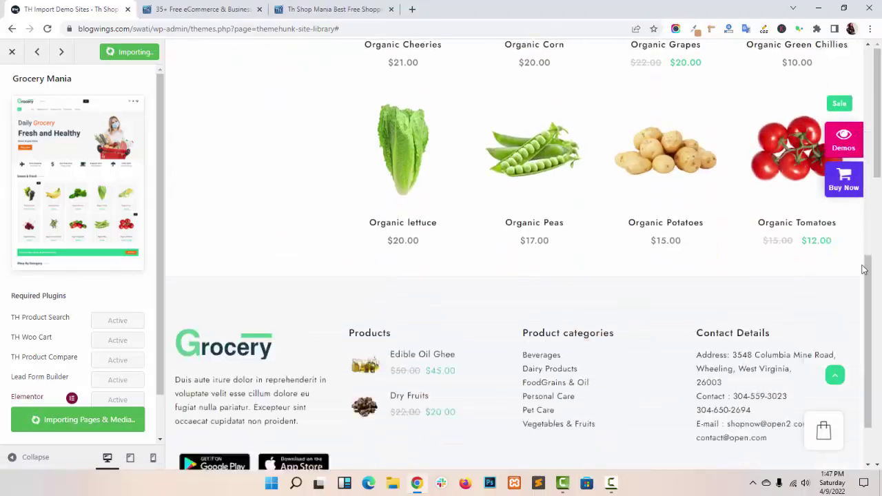
scroll(862, 268, up, 8)
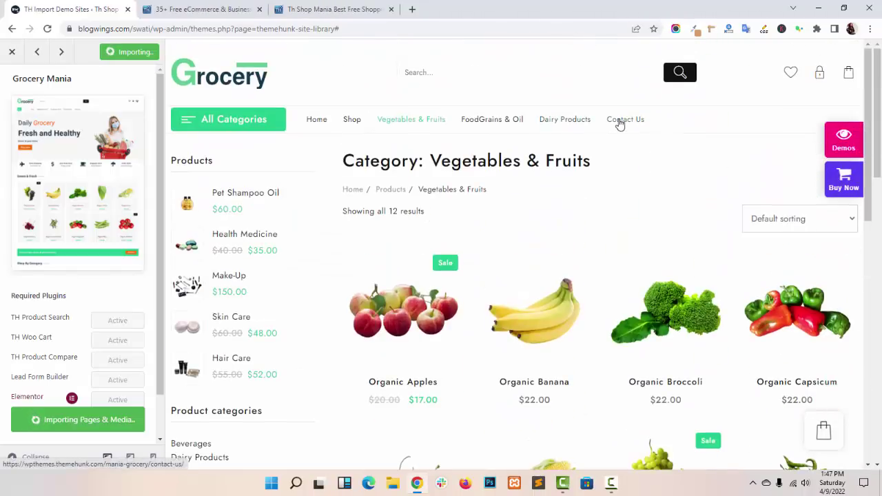
View the Contact Us page in the Grocery Mania preview and return to its home page
click(623, 120)
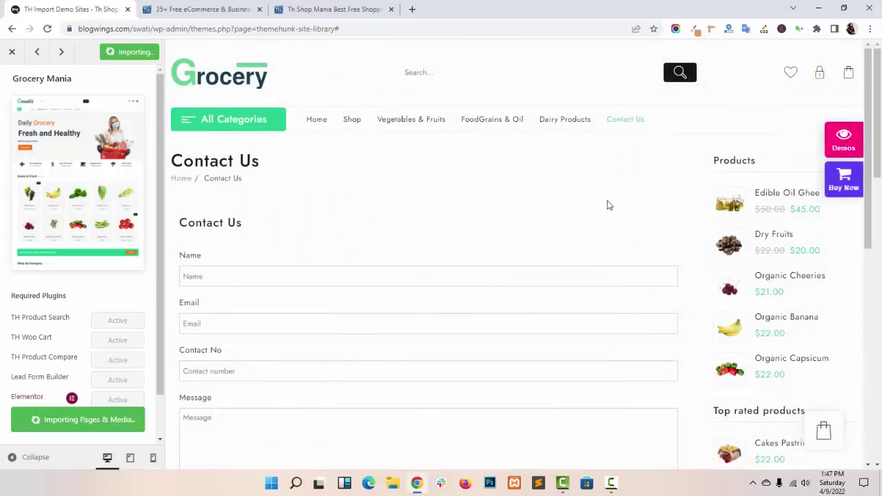
scroll(611, 207, down, 2)
scroll(612, 214, up, 2)
click(238, 87)
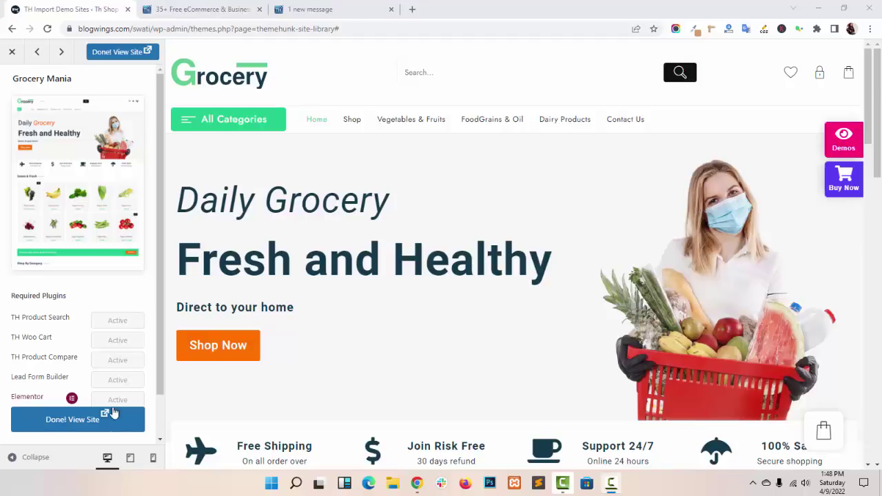
Check the required plugins list, open the imported site in its own tab, and close the unneeded ThemeHunk tabs
scroll(126, 352, down, 1)
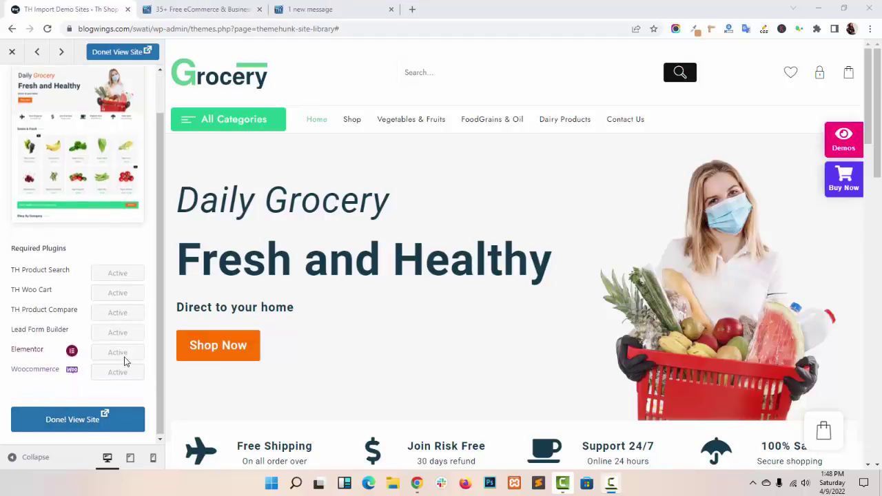
scroll(110, 386, up, 1)
click(98, 418)
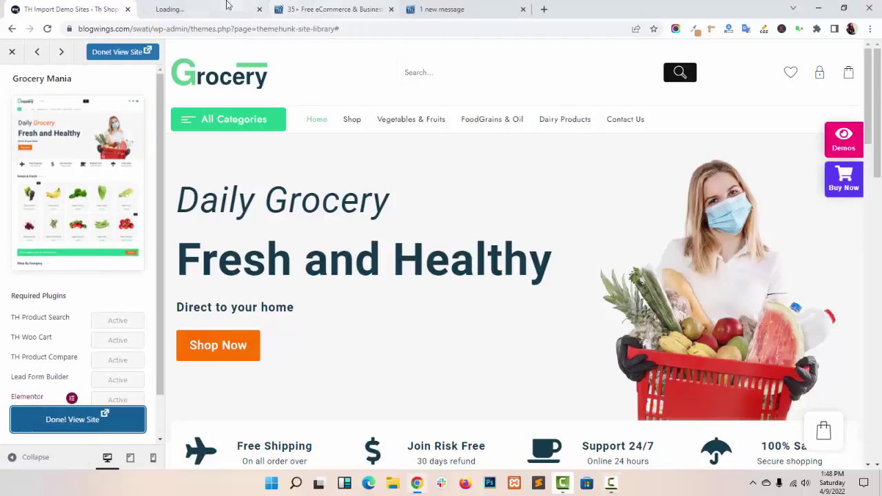
click(228, 5)
middle_click(310, 6)
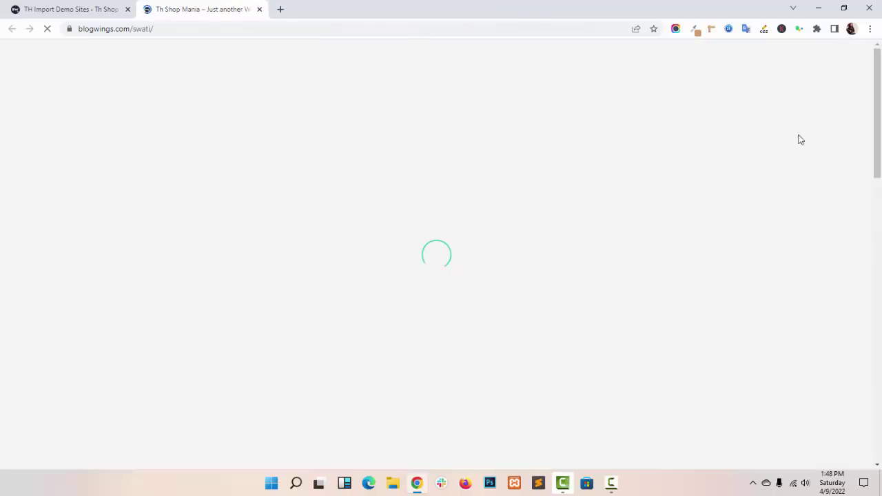
Look through the imported Grocery home page on the live site and return to the TH Import Demo Sites page
scroll(856, 173, down, 10)
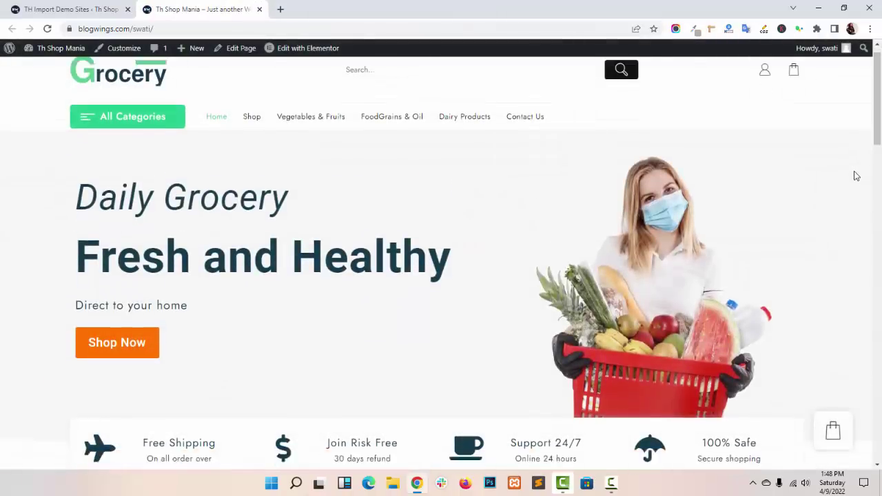
scroll(856, 179, down, 9)
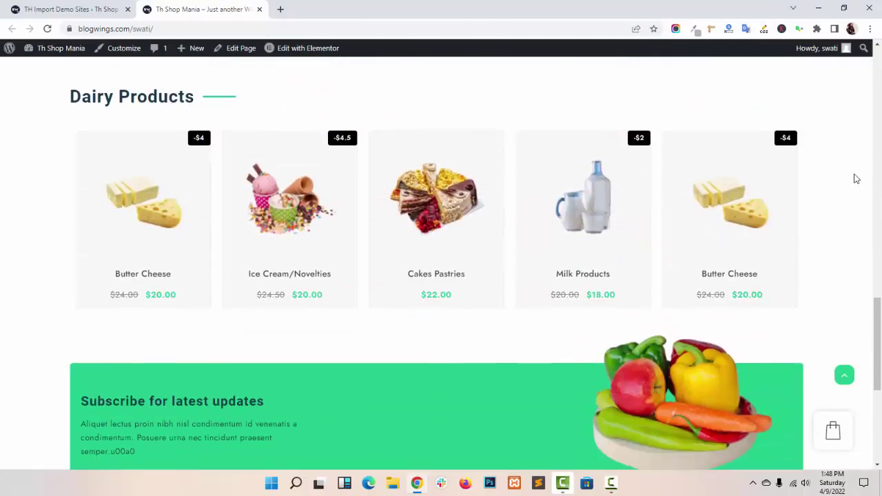
scroll(856, 178, up, 5)
scroll(856, 178, up, 14)
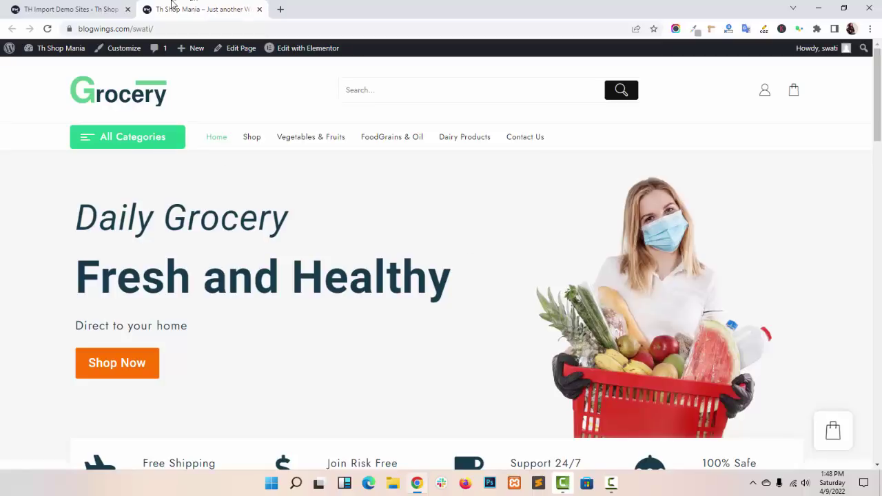
click(99, 7)
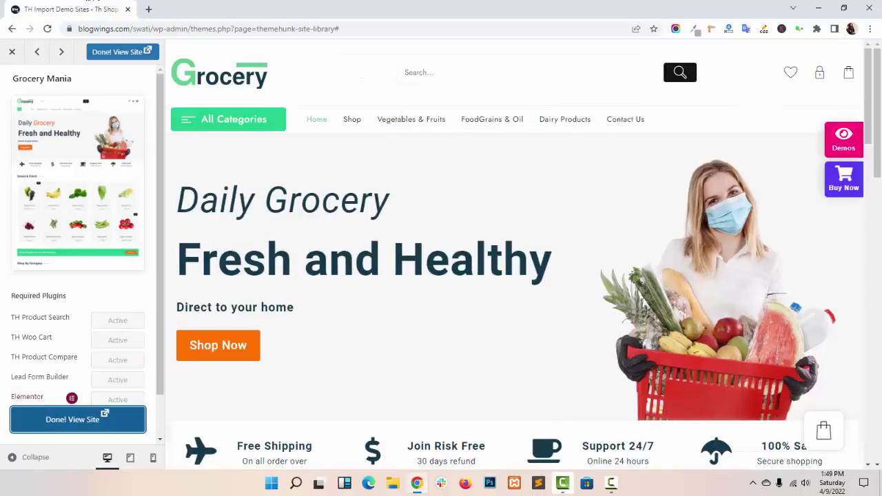
Close the demo preview, go to the posts list, and open the "Get More Offers in the Time of lockdown" post for editing in its own tab
click(11, 51)
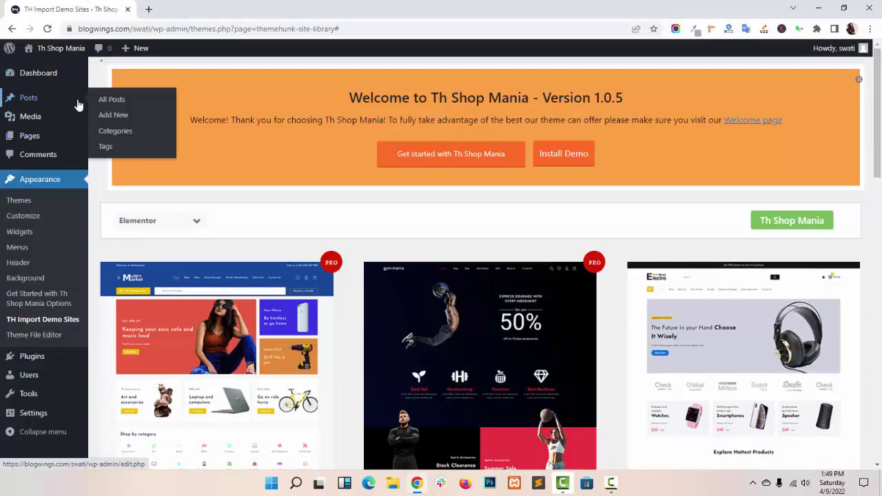
click(28, 101)
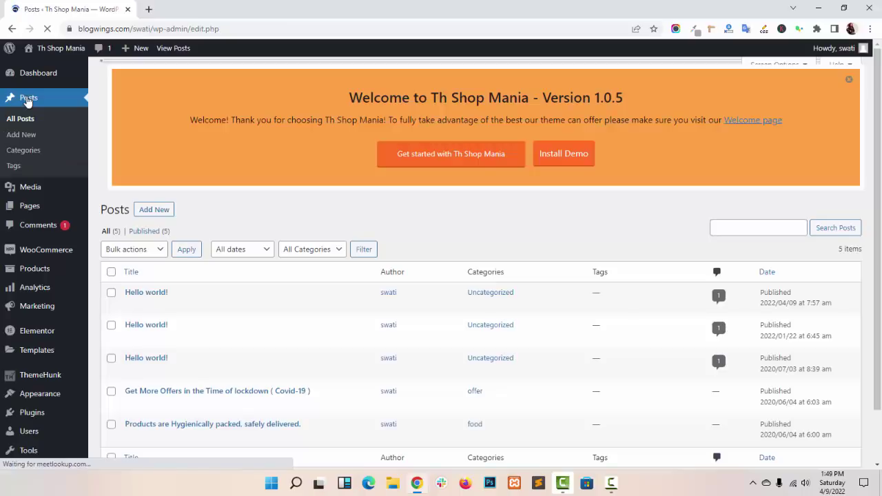
scroll(362, 214, down, 1)
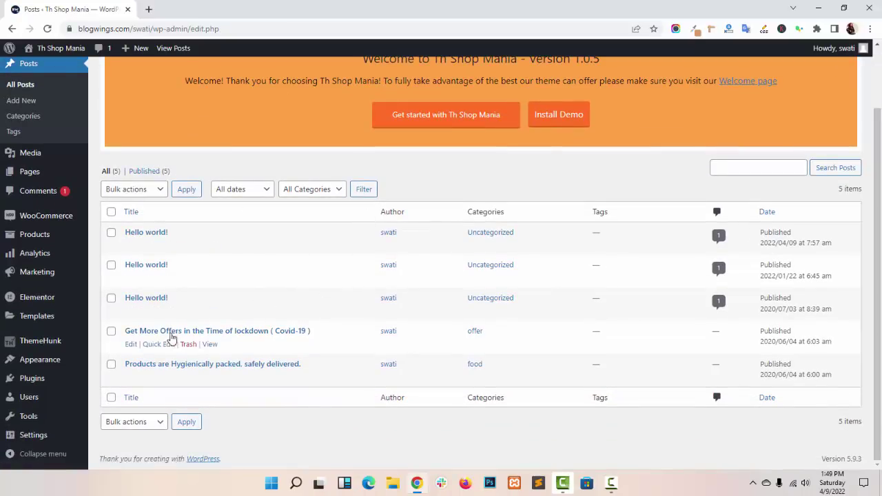
ctrl+click(130, 344)
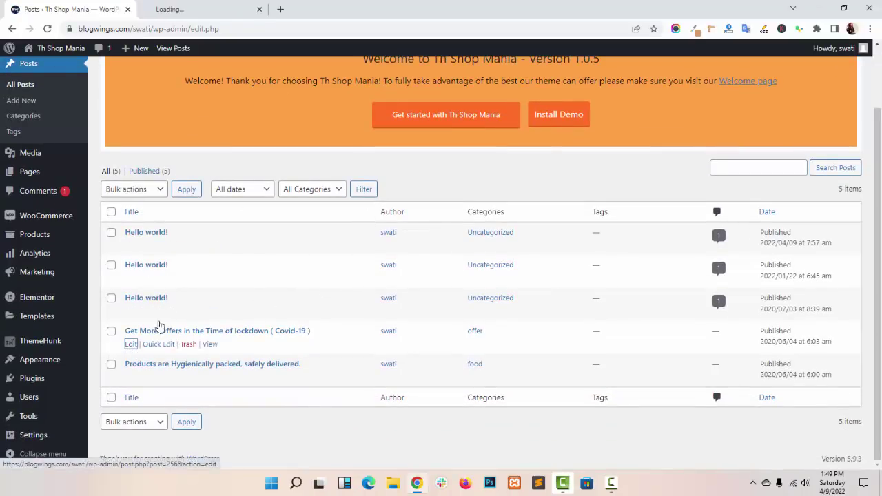
click(238, 7)
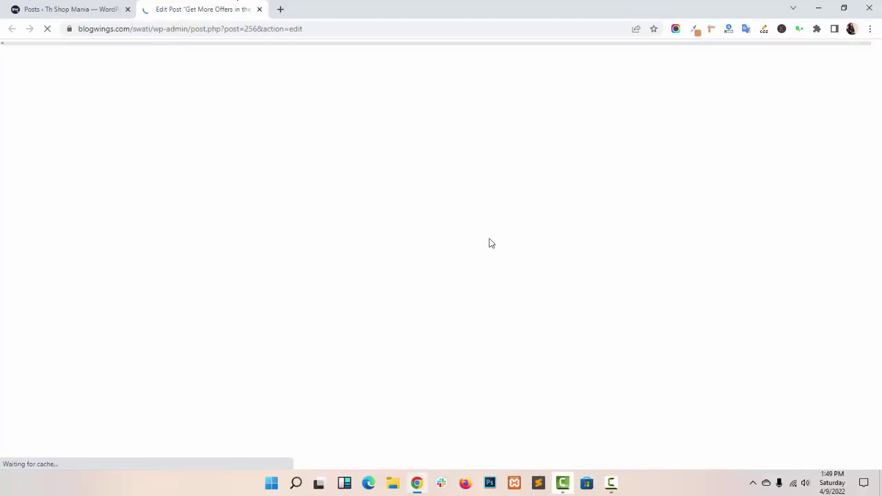
Look through the post's title and text and its category, featured image and Dynamic Sidebar settings
scroll(528, 269, down, 2)
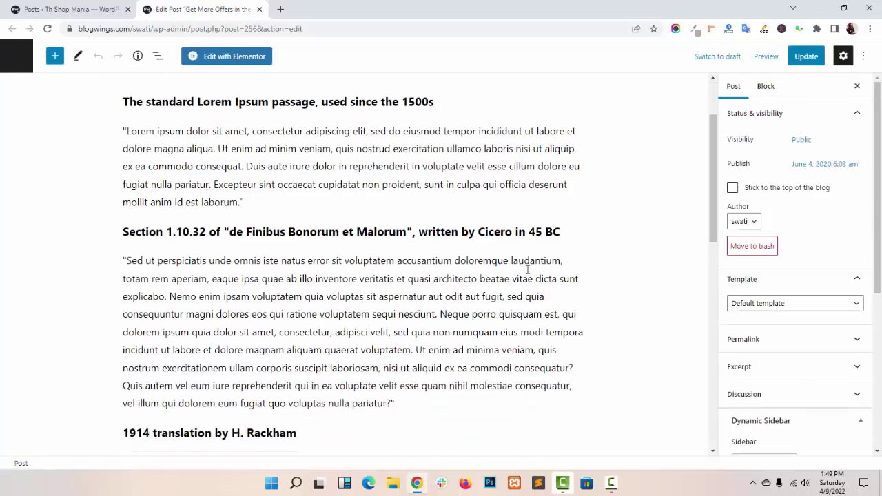
scroll(528, 269, down, 1)
scroll(527, 269, up, 4)
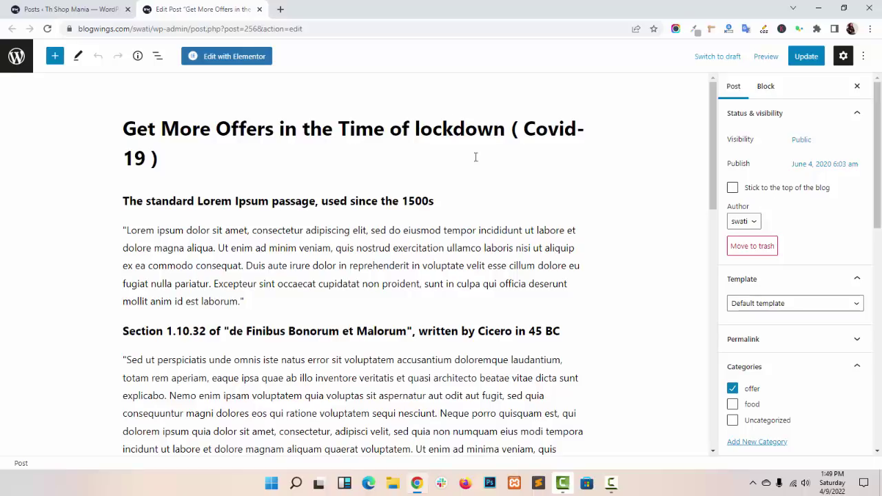
click(209, 135)
scroll(284, 209, down, 3)
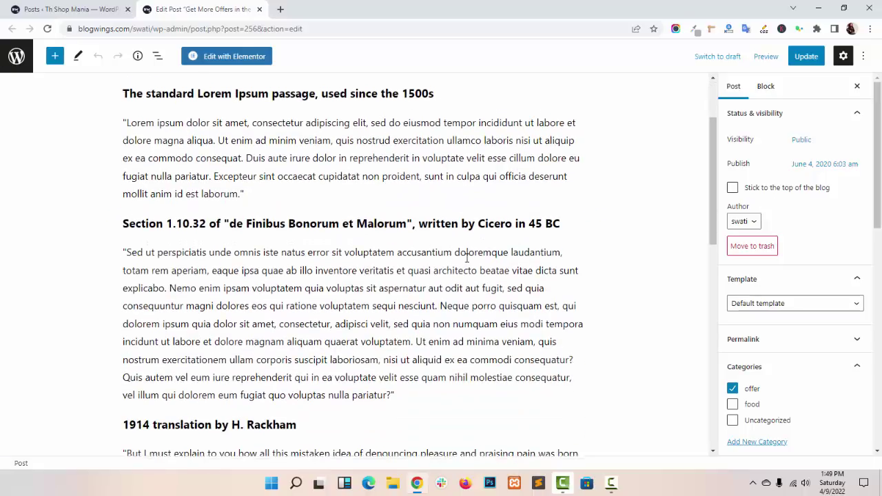
scroll(451, 253, up, 3)
scroll(815, 254, down, 4)
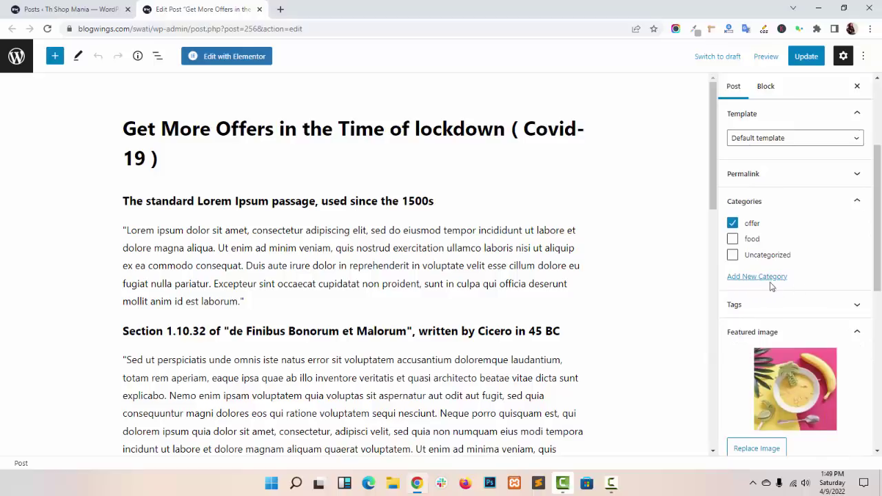
scroll(792, 282, down, 3)
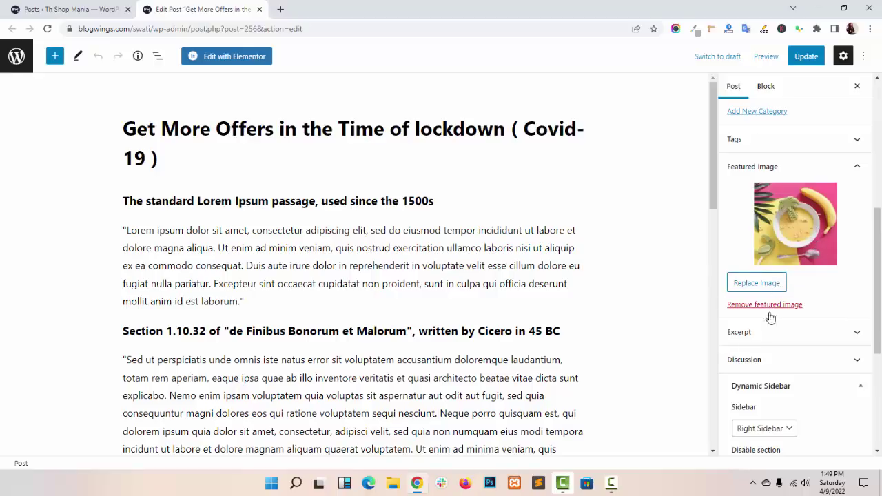
scroll(784, 259, down, 4)
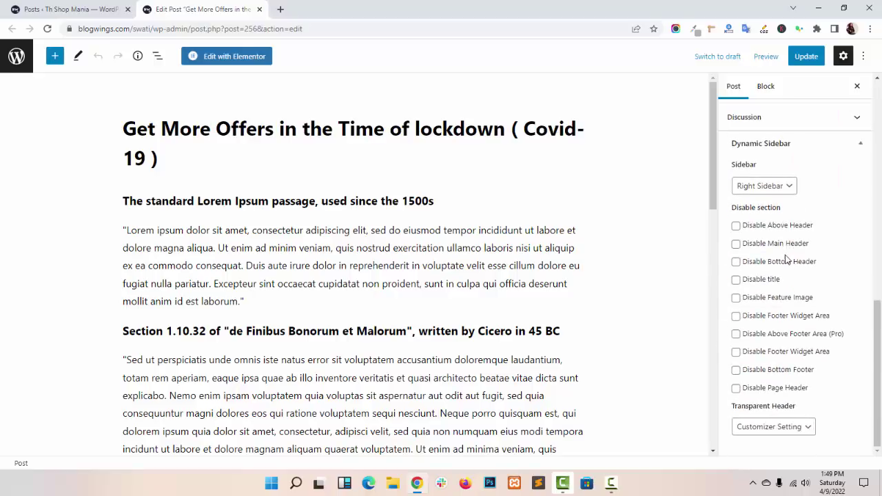
scroll(786, 258, up, 3)
scroll(789, 260, down, 2)
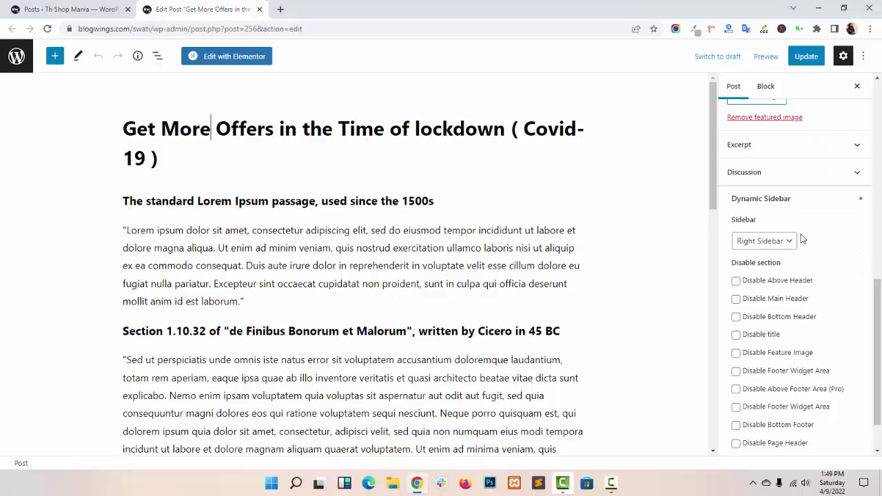
Check the post's sidebar layout choices, update the post, and close its editing tab
click(787, 240)
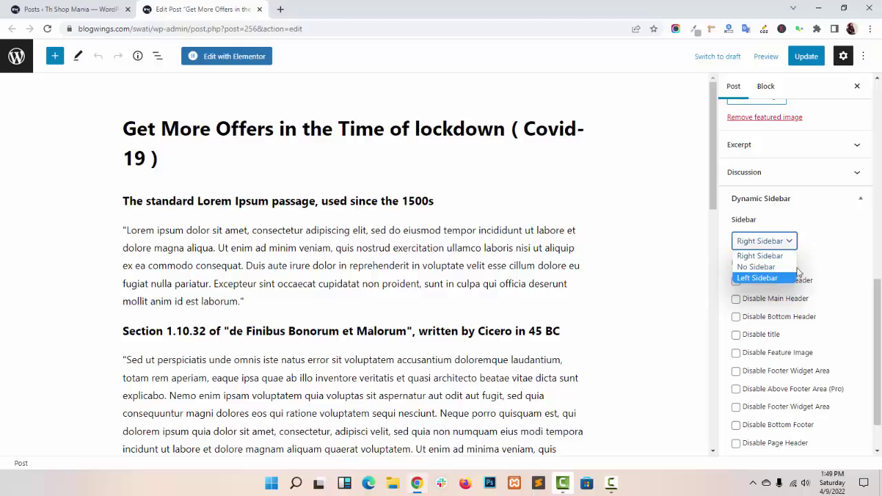
scroll(800, 272, up, 8)
click(803, 58)
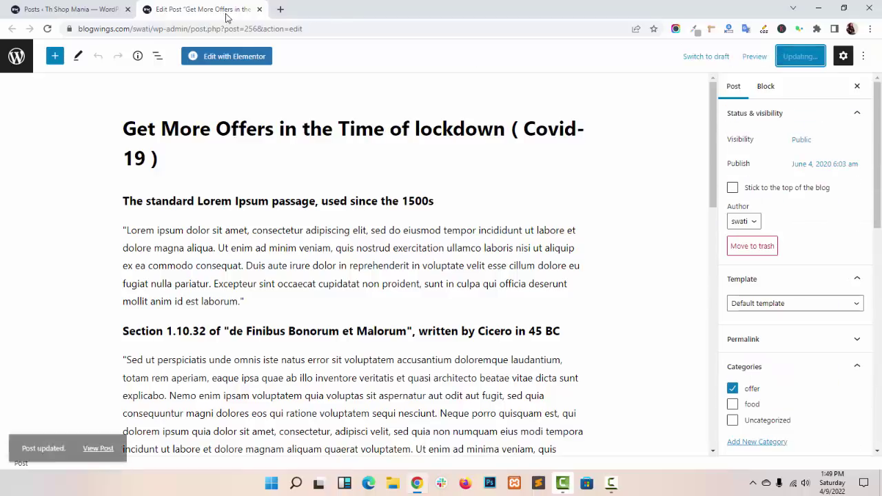
middle_click(191, 4)
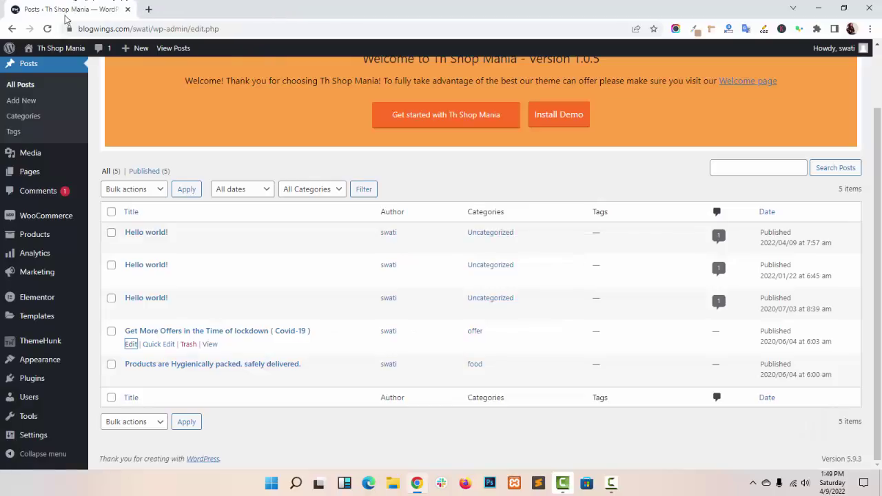
Go to the pages list and open the Home front page for editing in its own tab
scroll(73, 132, up, 1)
click(49, 203)
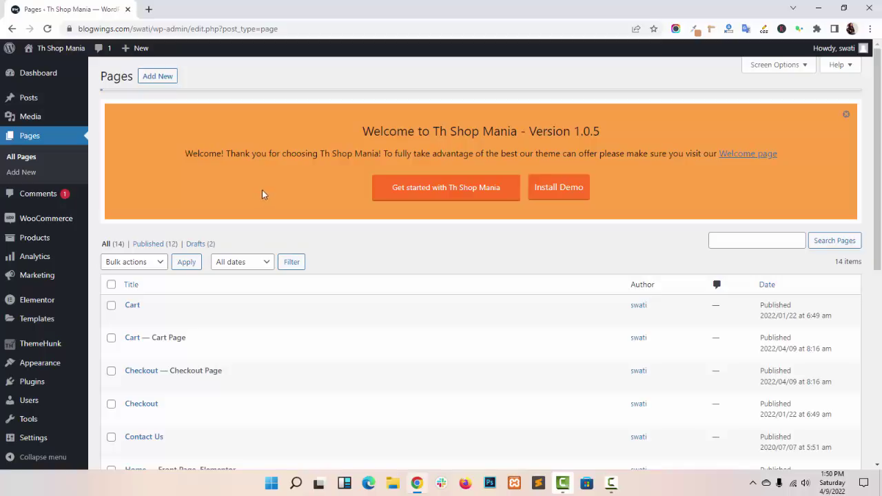
scroll(320, 184, down, 4)
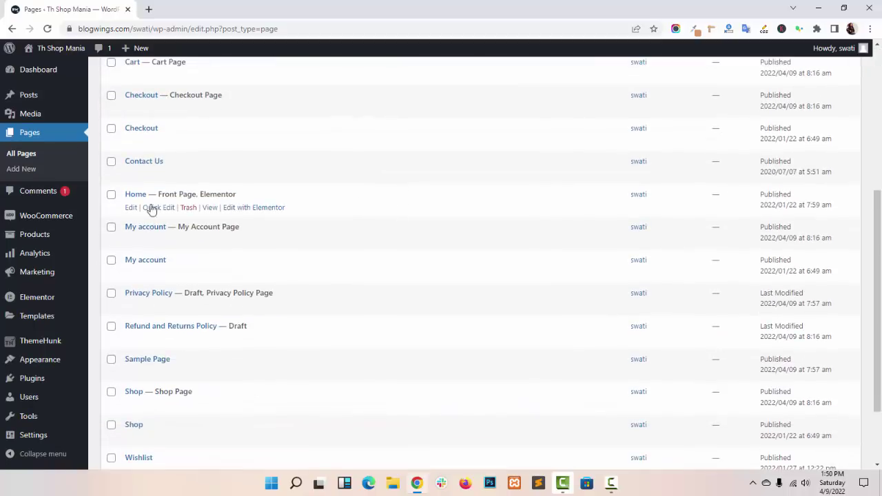
middle_click(131, 210)
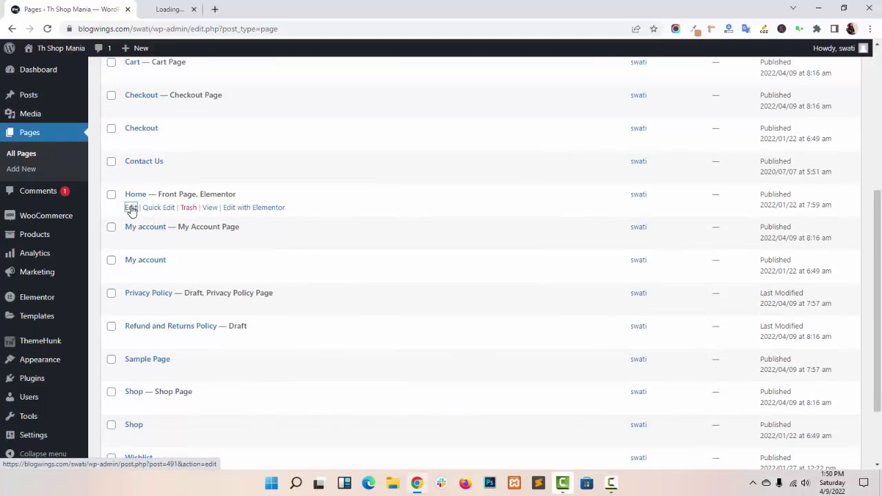
click(207, 6)
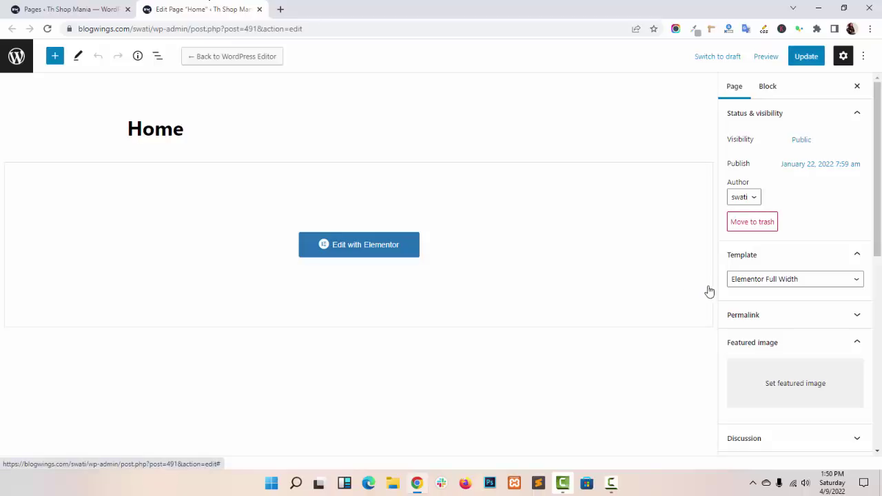
Review the Home page's title, featured image setting and available page templates, keeping Elementor Full Width
double_click(155, 129)
key(Right)
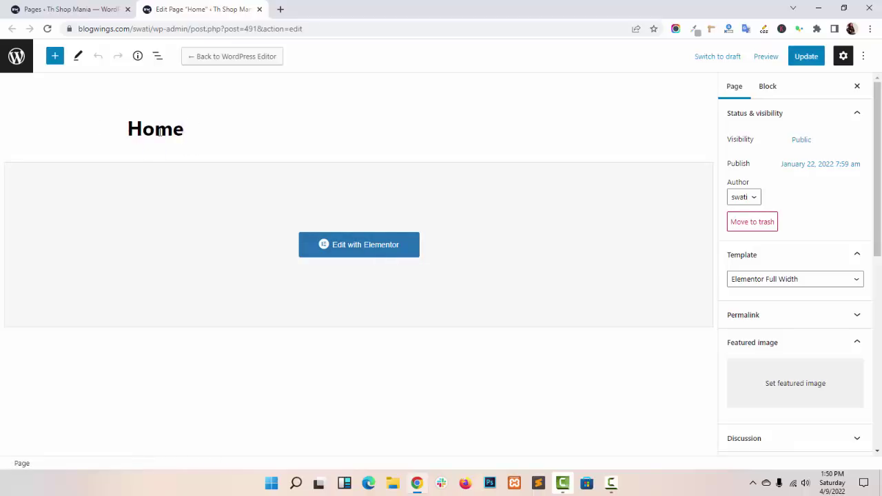
scroll(825, 277, down, 3)
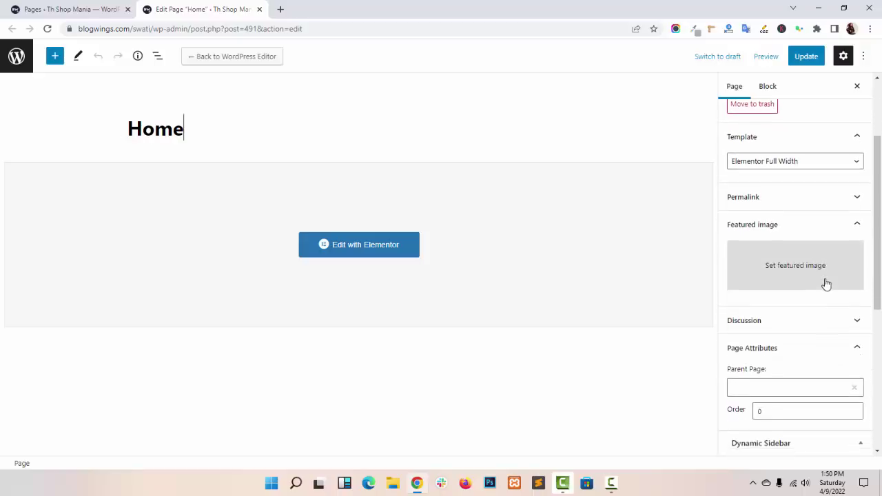
scroll(825, 281, up, 3)
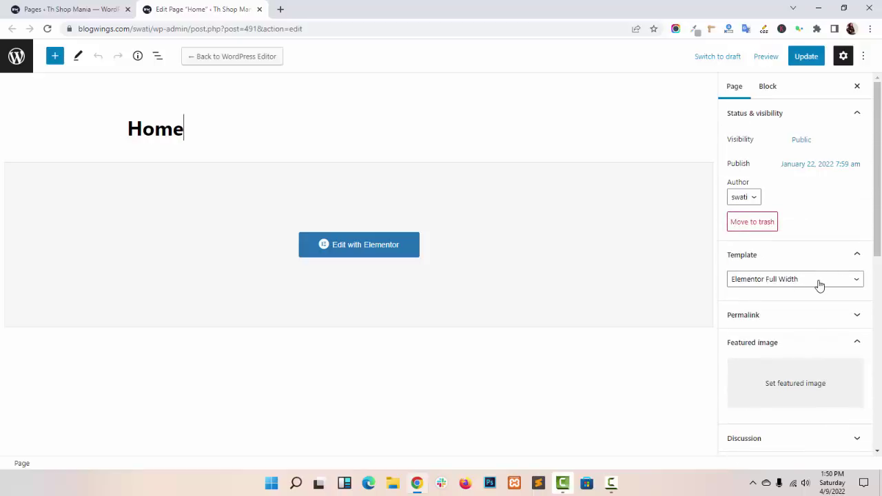
click(818, 281)
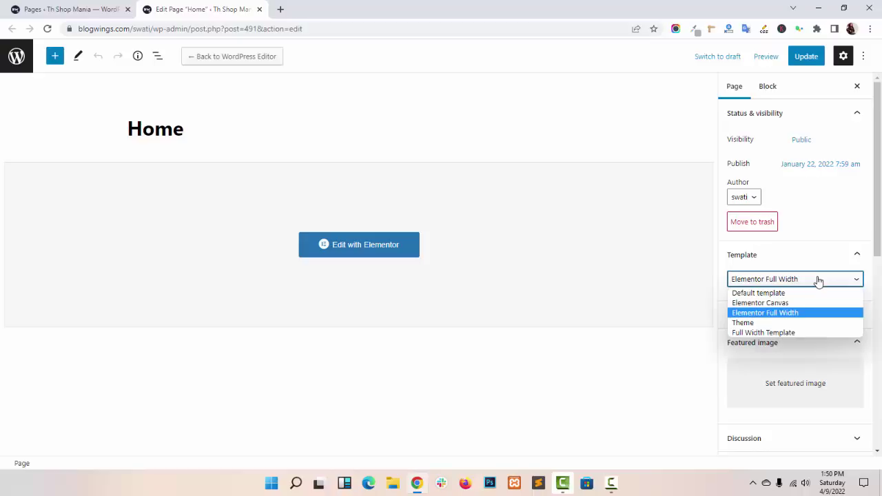
click(818, 279)
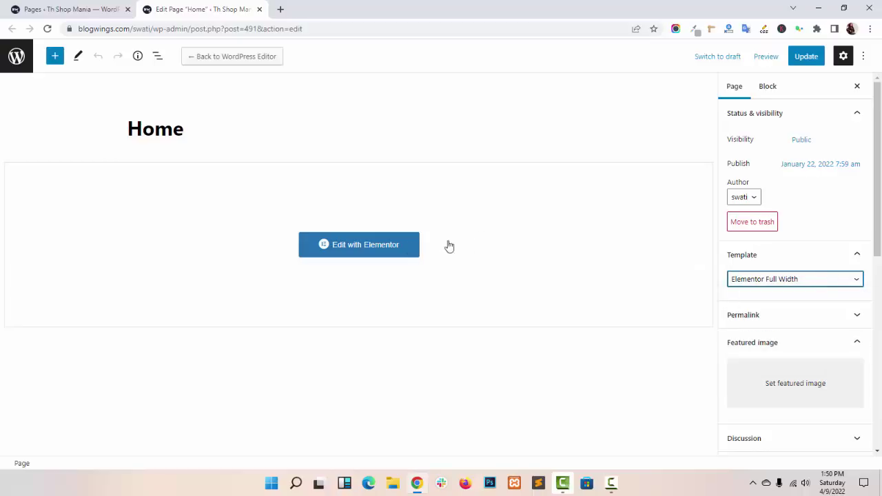
Open the Home page in the Elementor editor and look through its sections
click(383, 252)
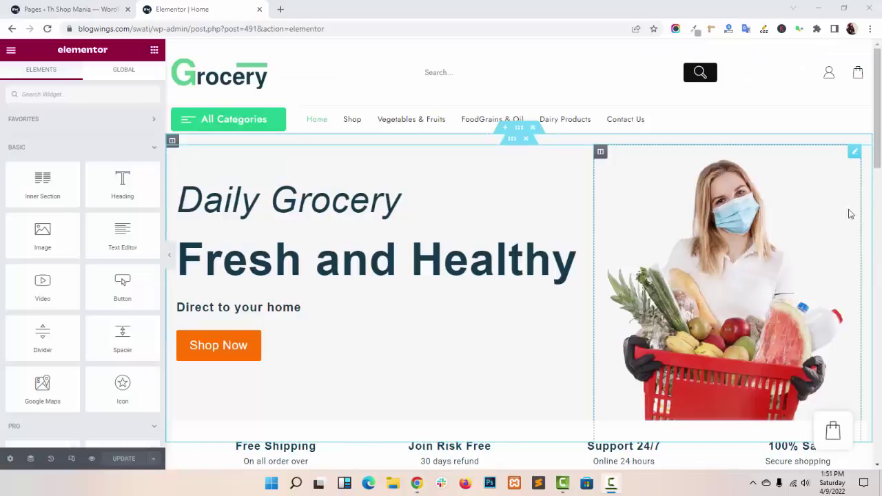
scroll(878, 248, down, 10)
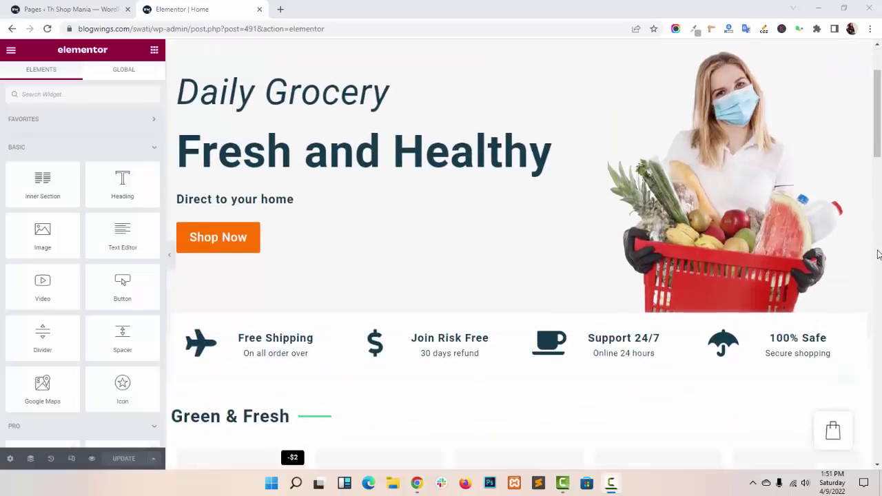
scroll(878, 265, down, 6)
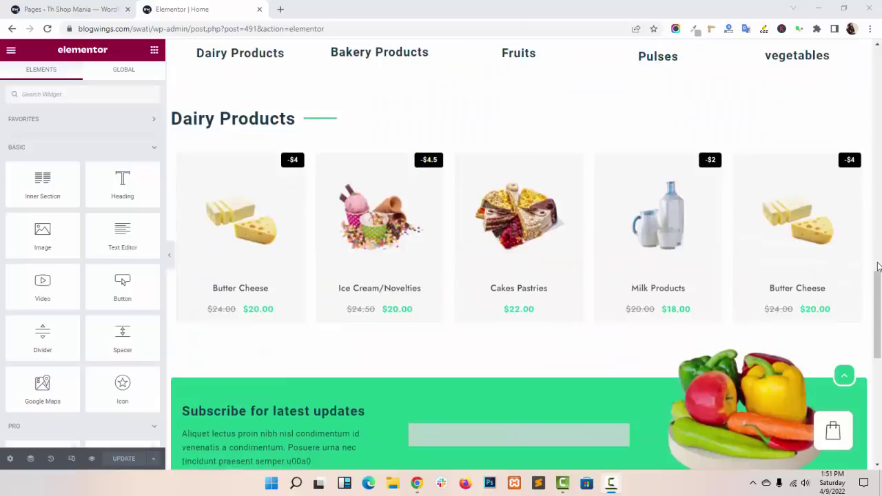
scroll(878, 266, up, 15)
scroll(878, 269, up, 2)
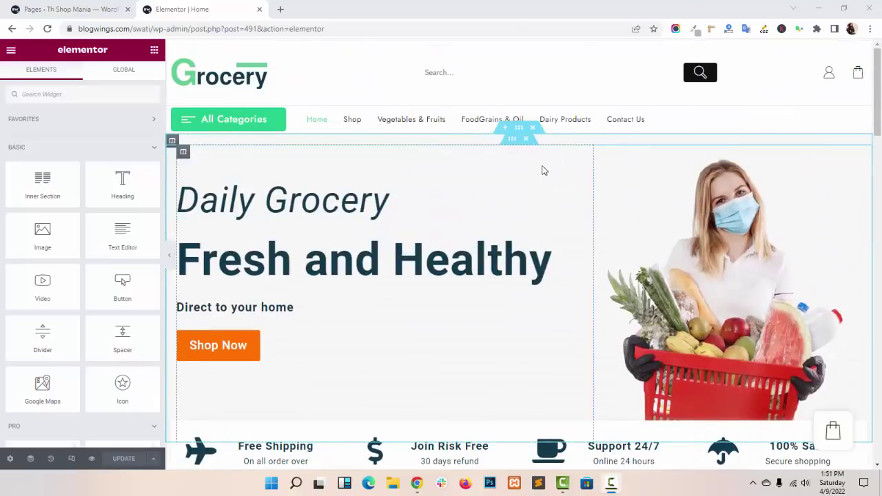
Change the "Daily Grocery" heading in the hero section to "Daily Products"
click(510, 144)
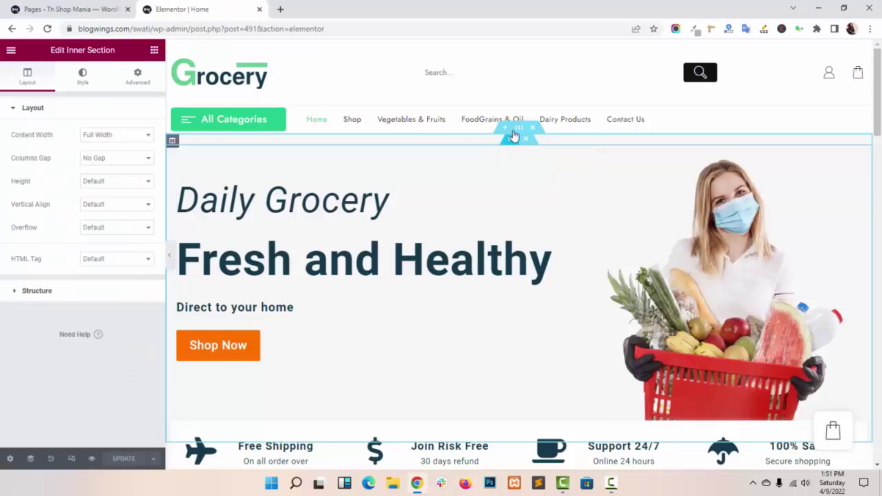
click(352, 206)
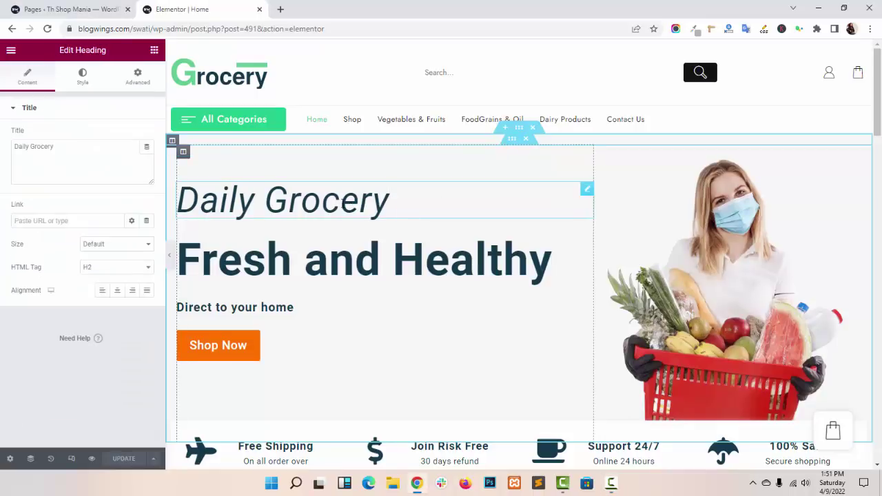
click(91, 151)
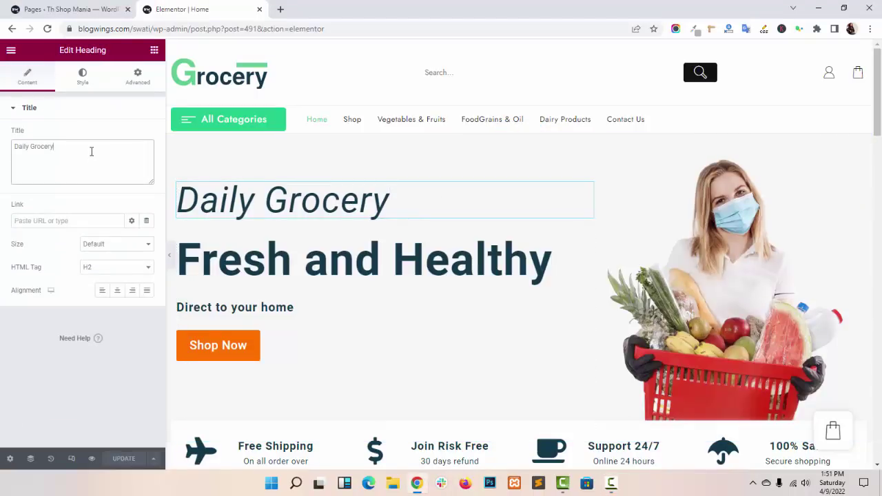
key(BackSpace)
key(BackSpace)
key(BackSpace)
key(BackSpace)
key(BackSpace)
key(BackSpace)
key(BackSpace)
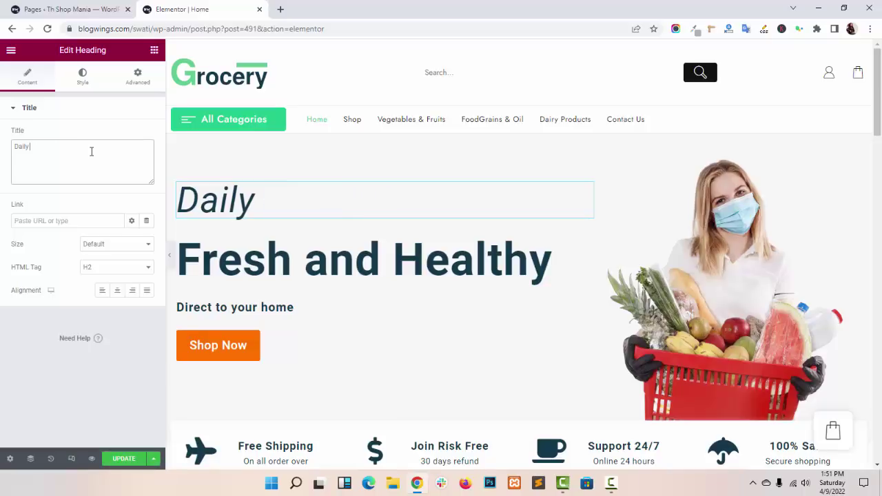
text(Pro)
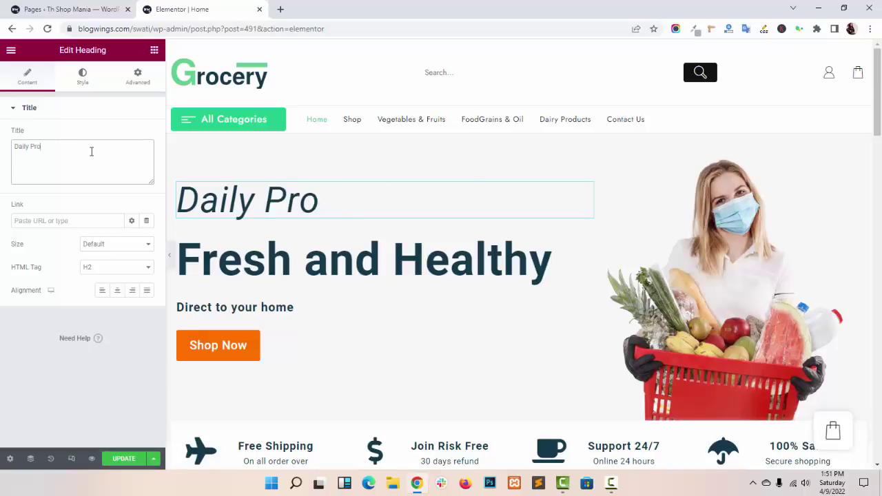
text(ducts)
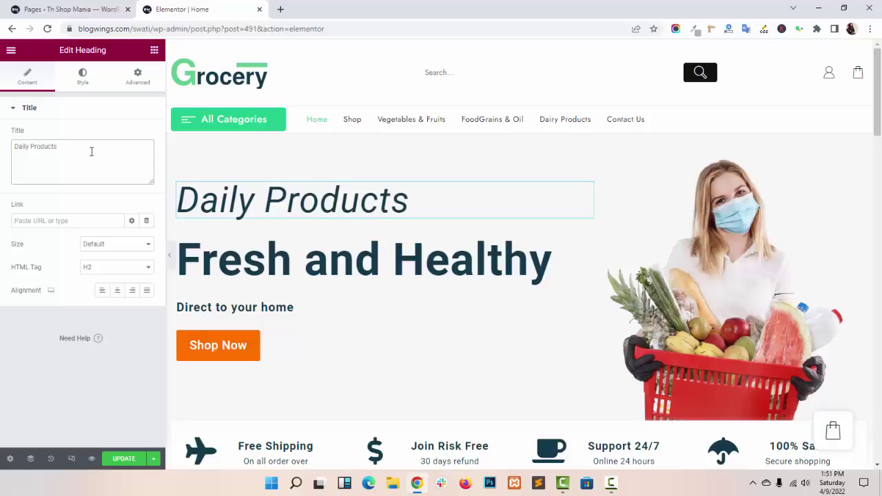
Inspect the editing options of the hero image, the feature bar's inner section and its "Join Risk Free" icon box
click(747, 303)
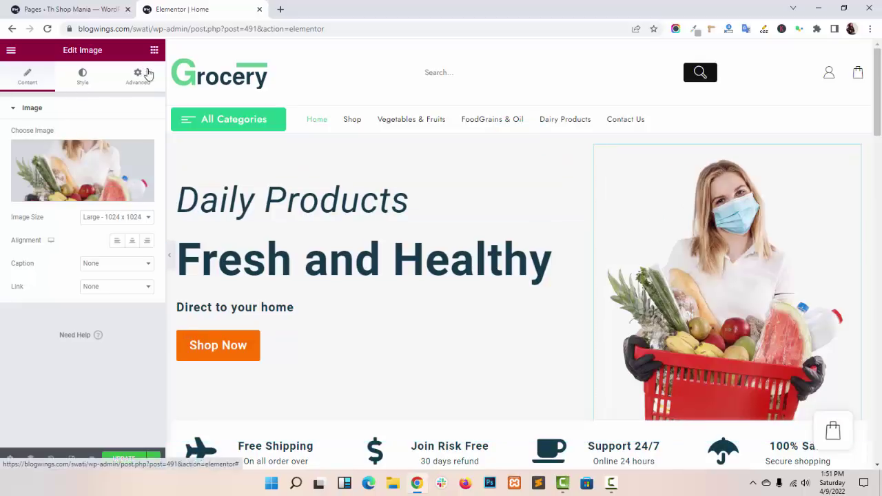
scroll(572, 228, down, 3)
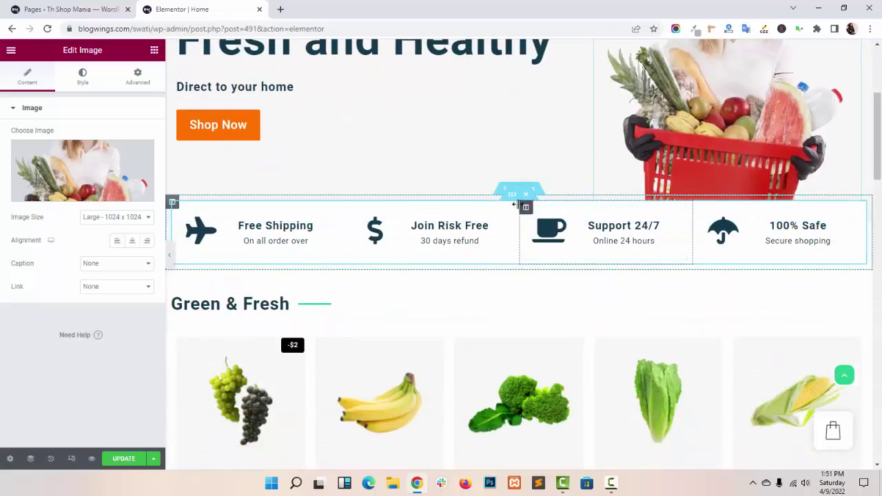
click(513, 198)
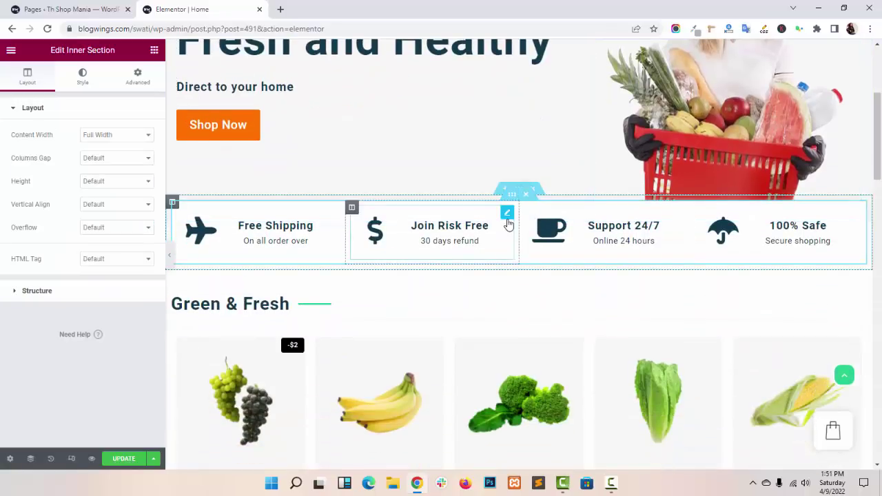
click(508, 224)
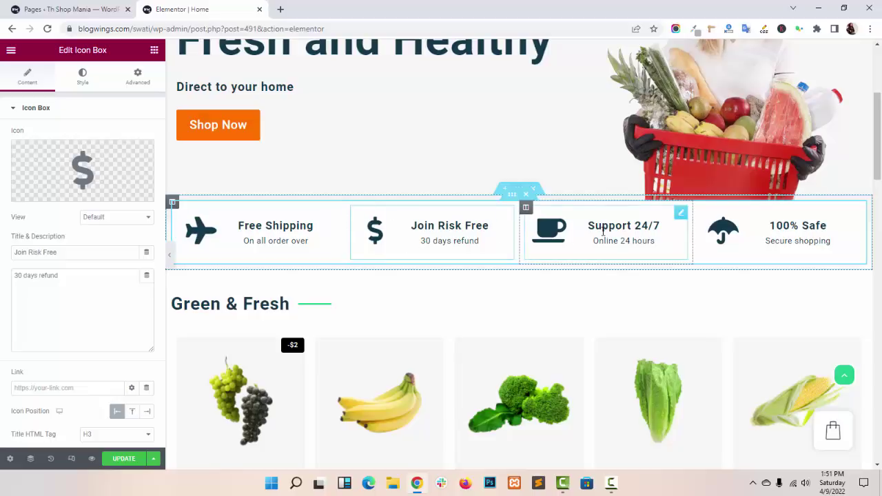
Add the Beverages category to the product grid under the "Green & Fresh" heading
scroll(603, 232, down, 3)
click(531, 190)
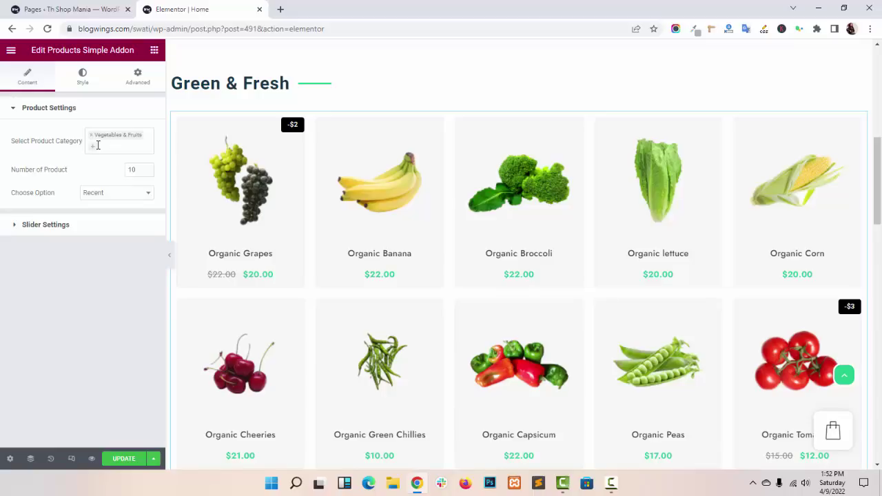
click(96, 147)
click(97, 174)
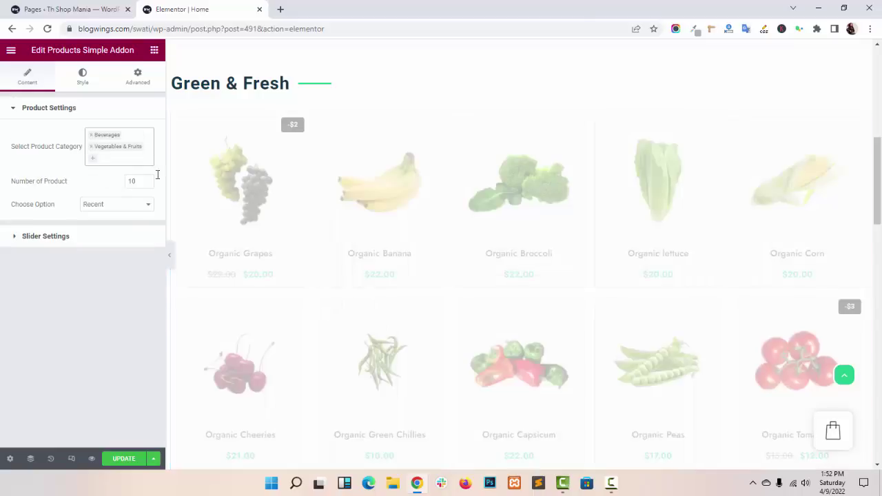
Inspect the "Shop By Category" inner section and the image settings of its Bakery Products and Dairy Products items
scroll(508, 221, down, 3)
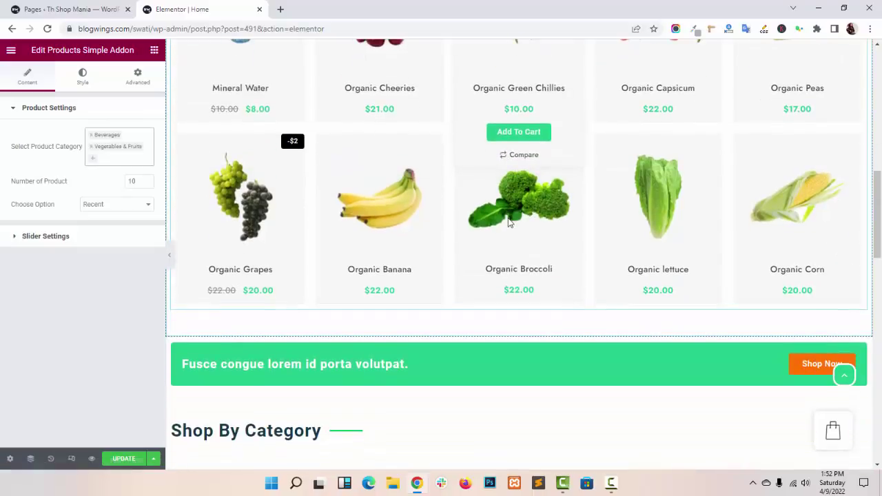
scroll(511, 222, down, 4)
scroll(511, 222, down, 3)
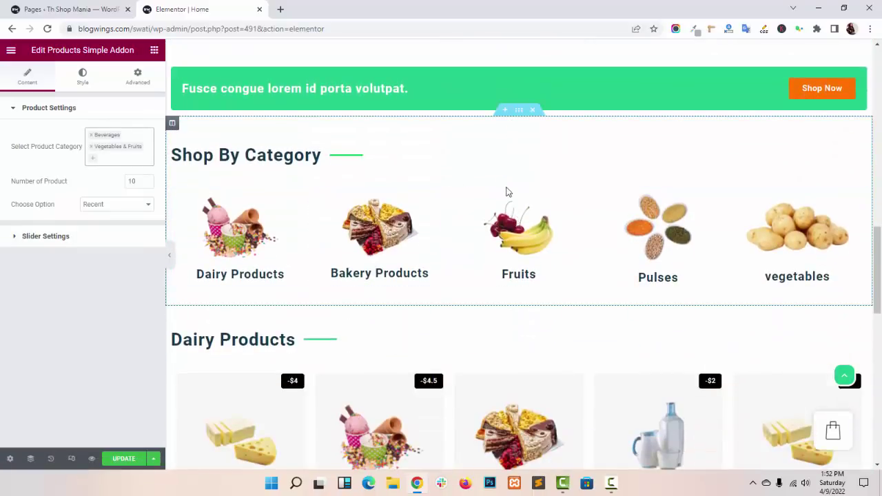
click(512, 182)
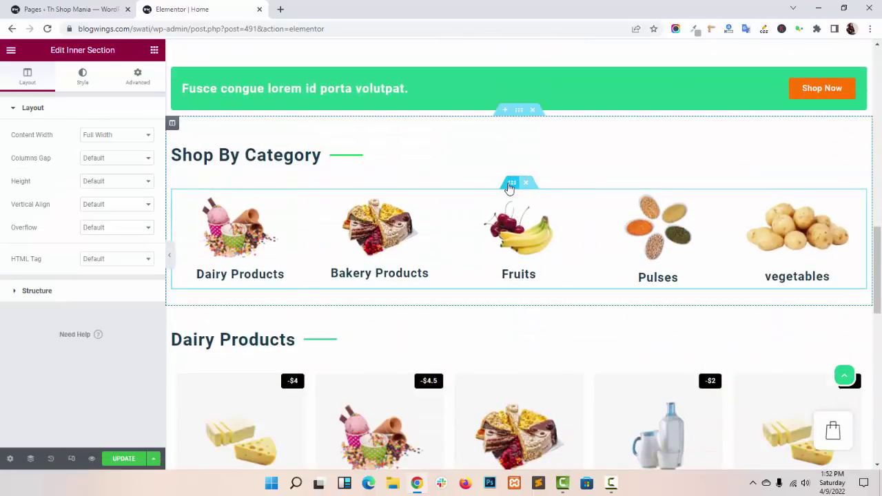
click(410, 217)
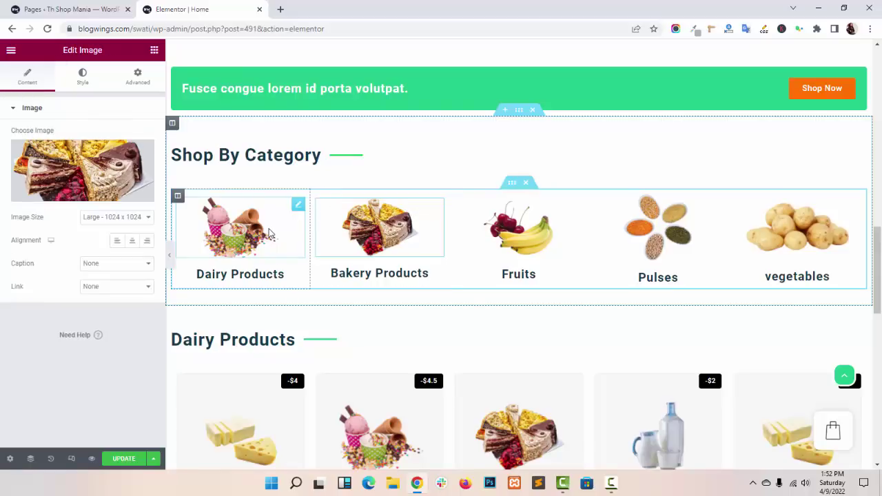
click(269, 234)
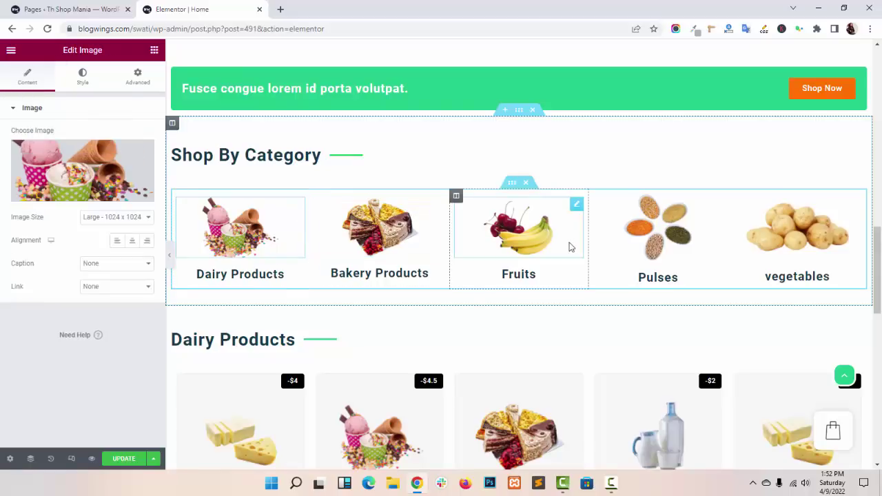
Look through the remaining Home page sections down to the footer, and save the page with its changes
scroll(581, 242, down, 2)
scroll(581, 243, down, 1)
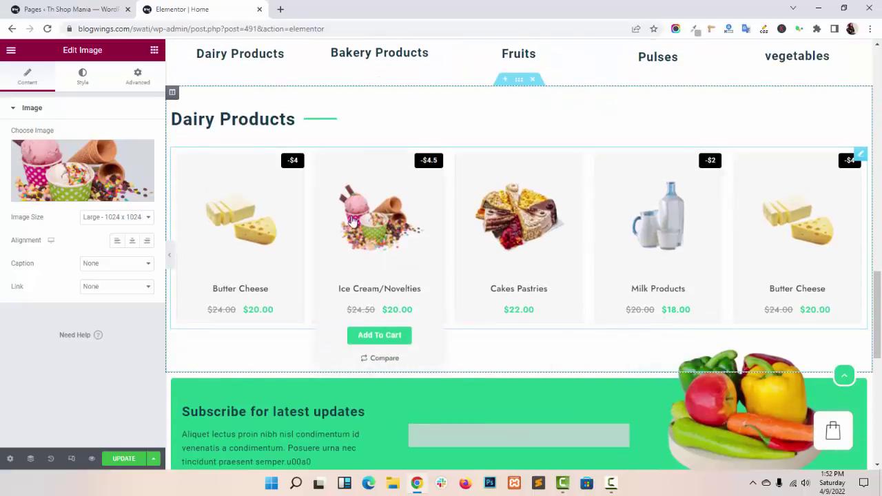
scroll(407, 218, down, 3)
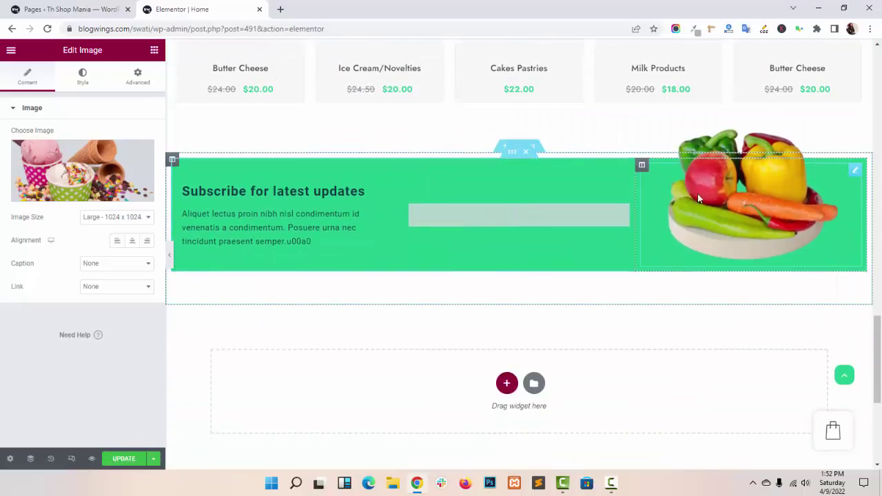
scroll(625, 221, down, 2)
scroll(623, 223, down, 2)
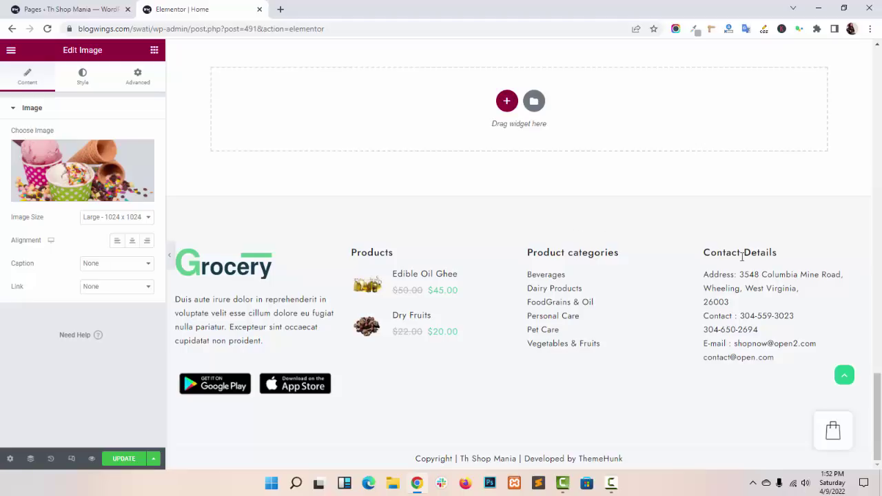
click(849, 381)
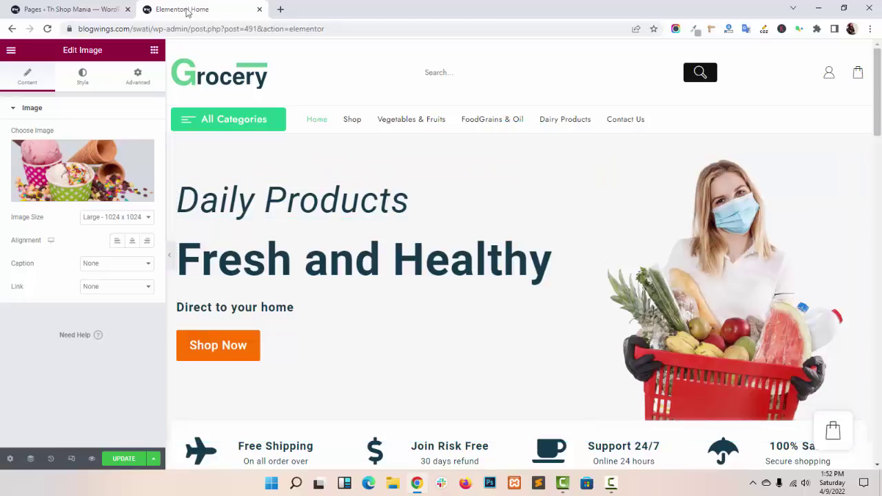
click(121, 459)
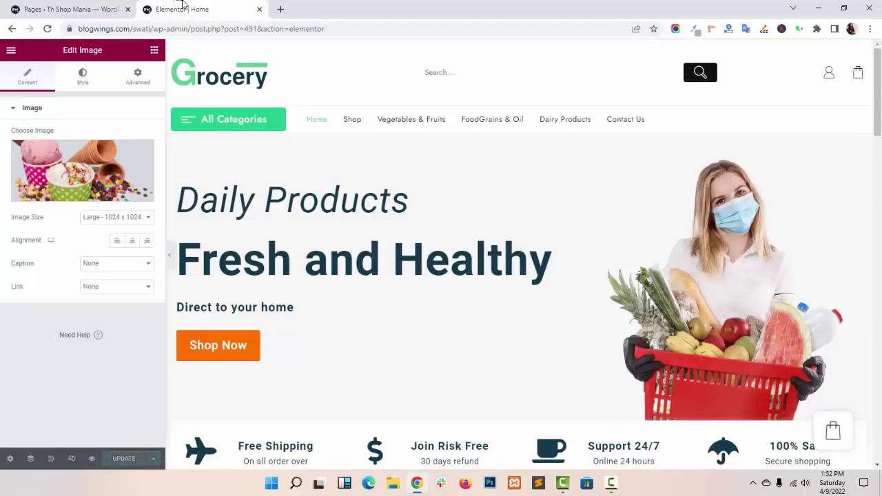
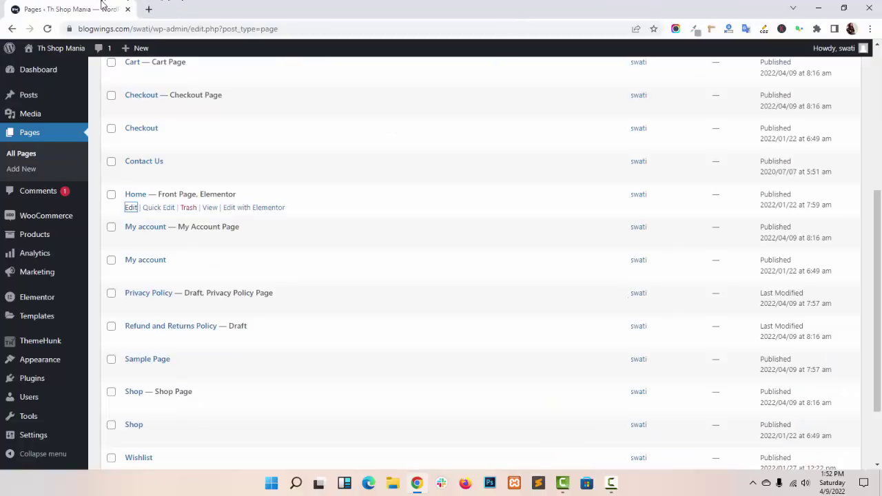
Open the assigned Cart and Checkout pages for editing in separate tabs, check their WooCommerce shortcodes and close both
scroll(342, 246, down, 3)
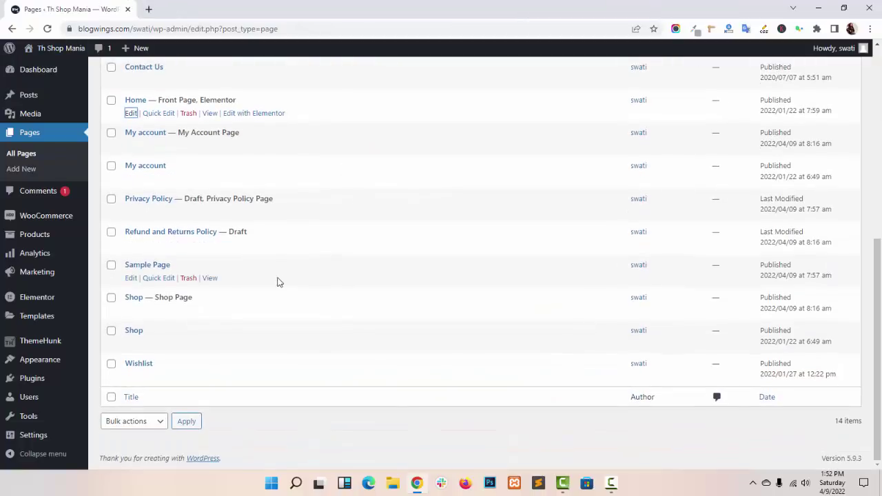
scroll(293, 288, up, 4)
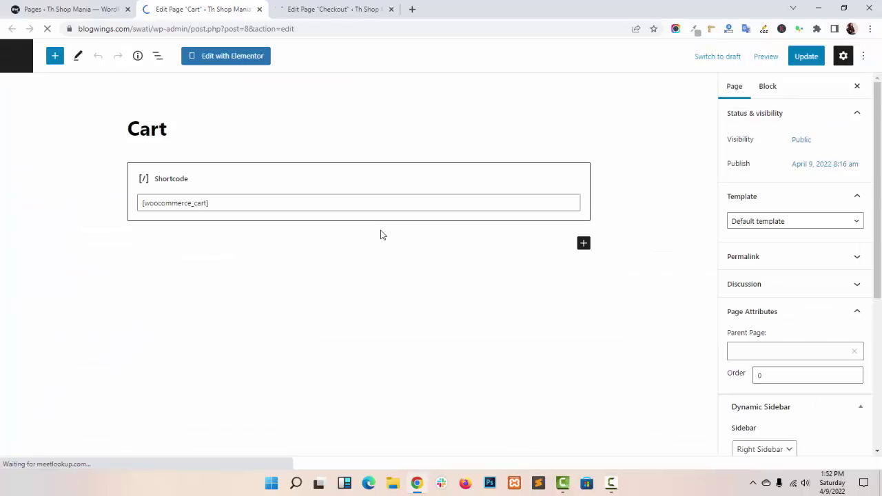
click(335, 7)
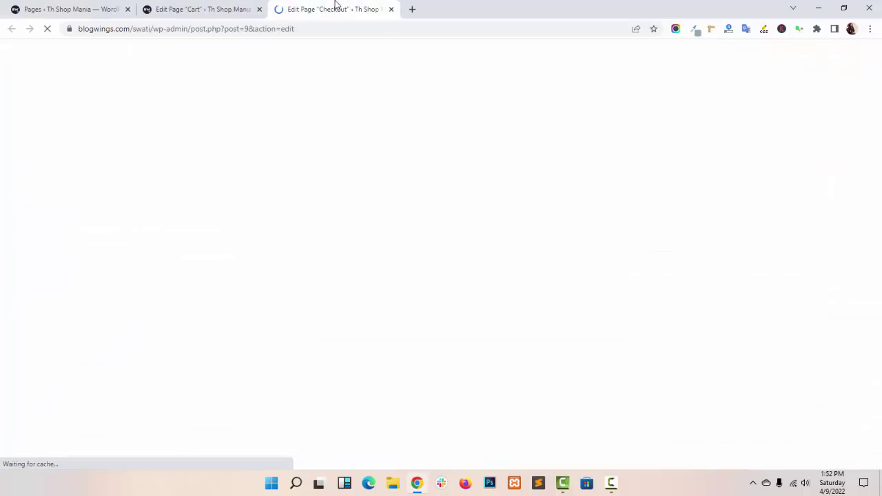
click(209, 3)
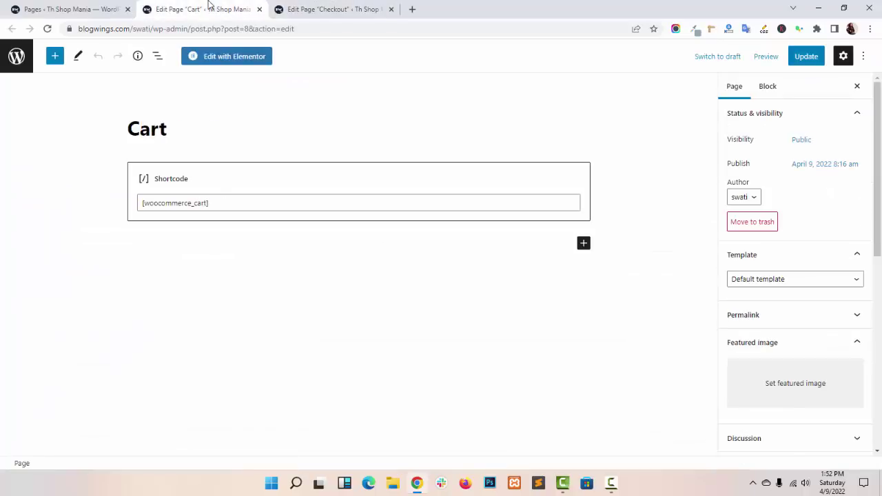
triple_click(217, 206)
click(321, 5)
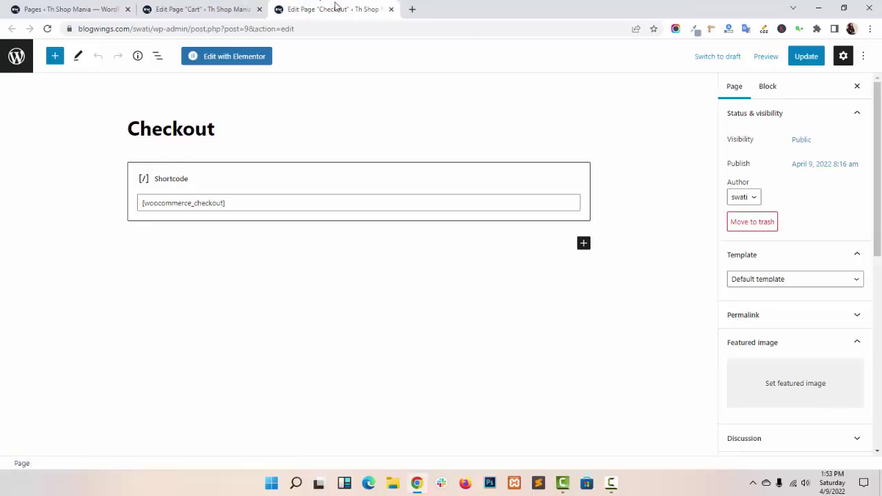
key(ctrl+w)
key(ctrl+w)
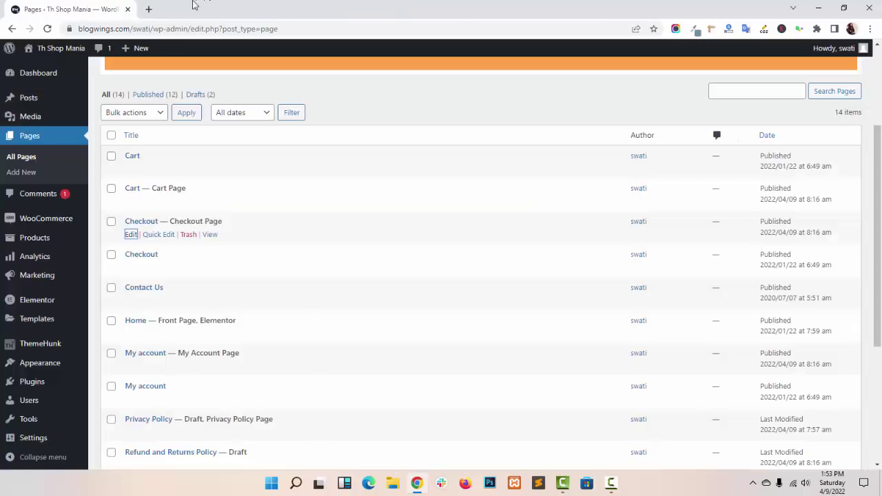
Open the assigned Shop page for editing in its own tab, check its content and close it
scroll(296, 269, down, 3)
scroll(248, 289, down, 2)
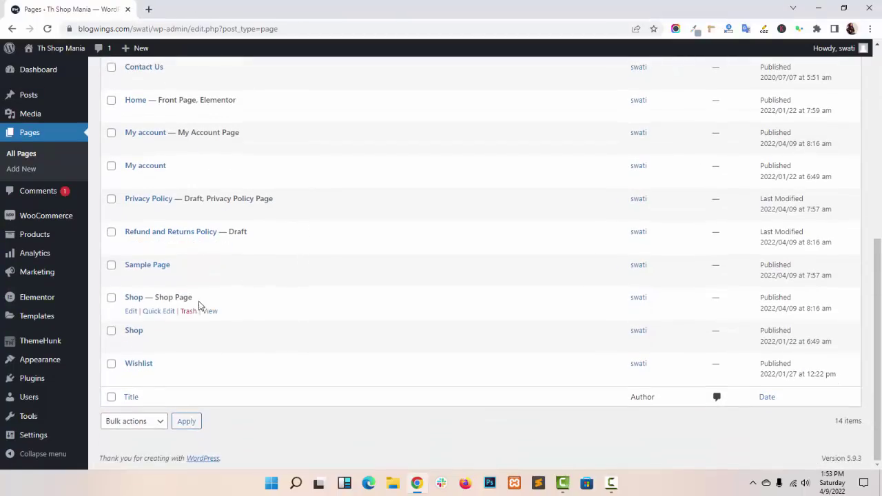
middle_click(130, 311)
click(200, 9)
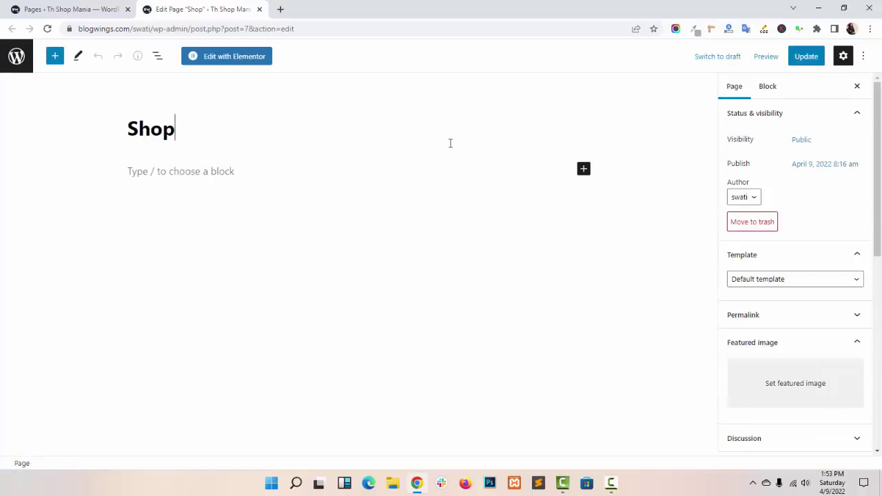
middle_click(190, 3)
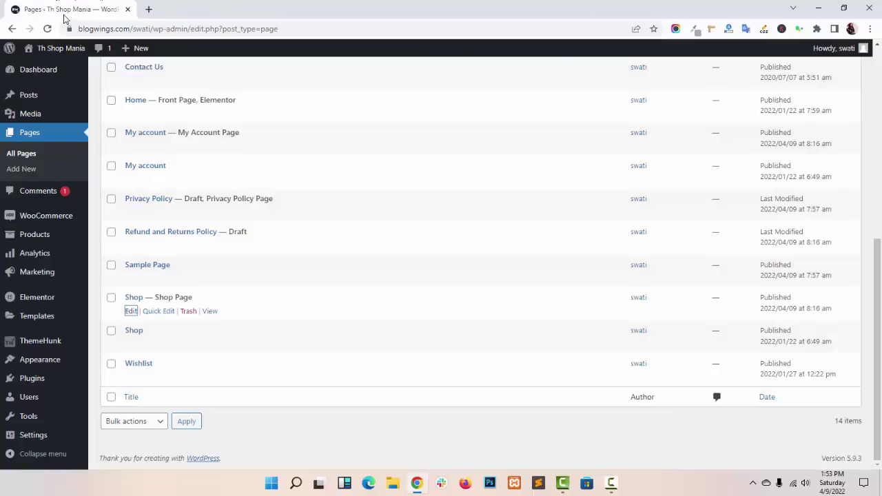
In the WooCommerce product settings, select Shop as the shop page and save the changes
mouse_move(60, 216)
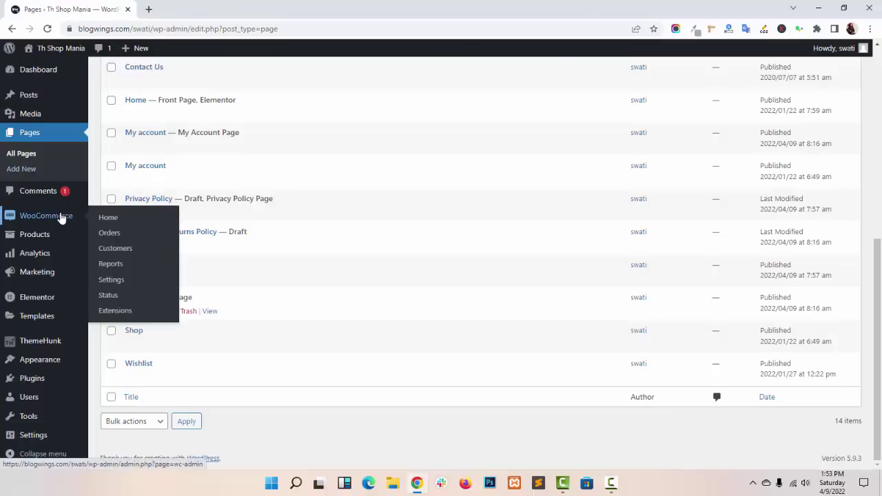
click(111, 281)
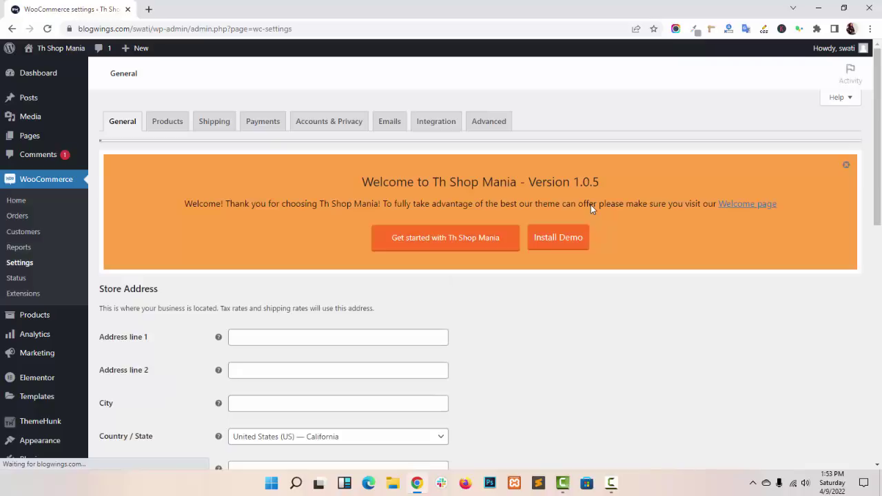
click(167, 122)
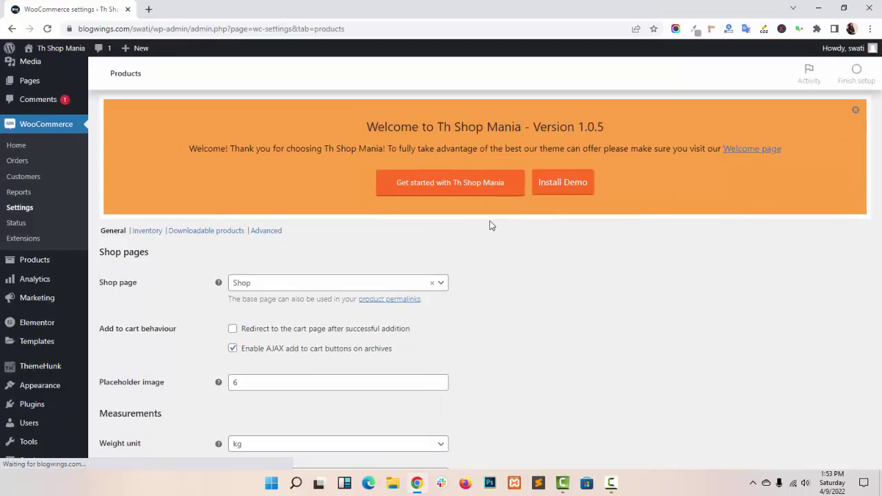
scroll(200, 194, down, 2)
click(351, 173)
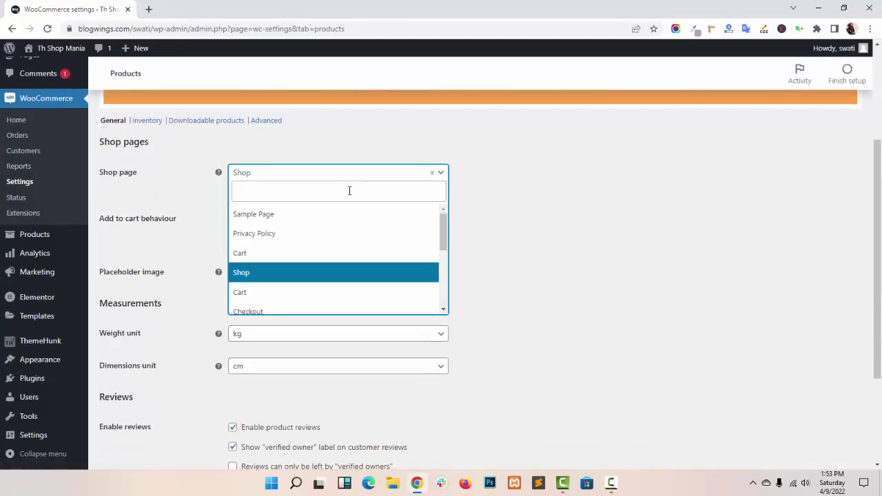
click(323, 272)
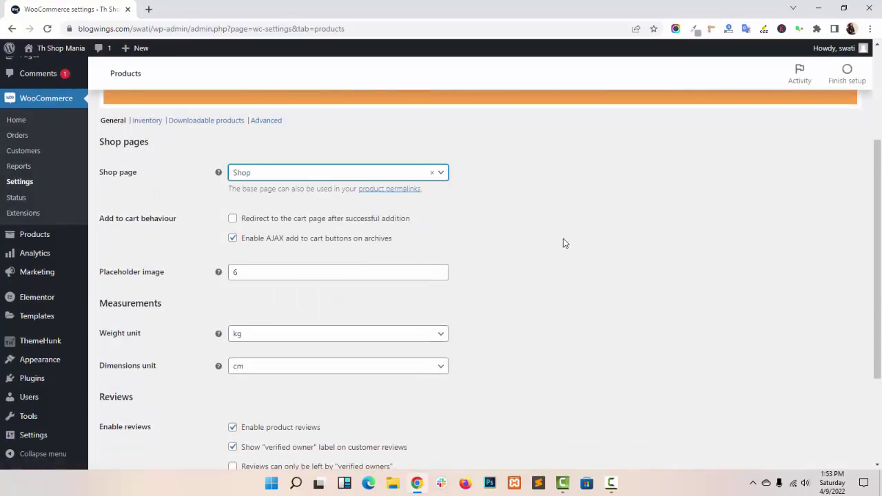
scroll(561, 240, down, 3)
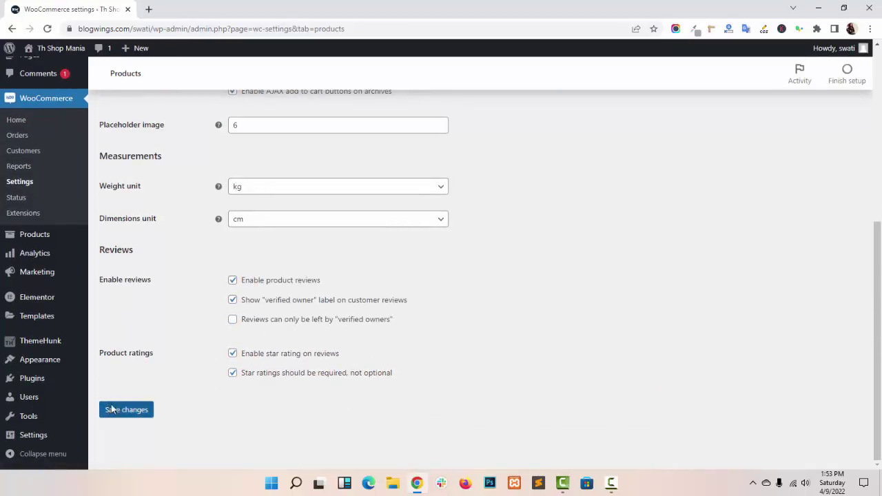
click(110, 412)
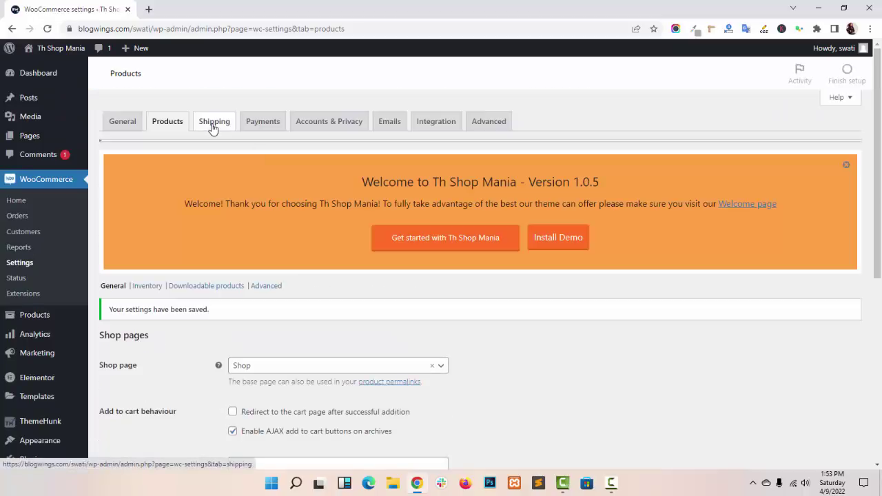
Look through the WooCommerce shipping settings and the shipping zone options
click(213, 129)
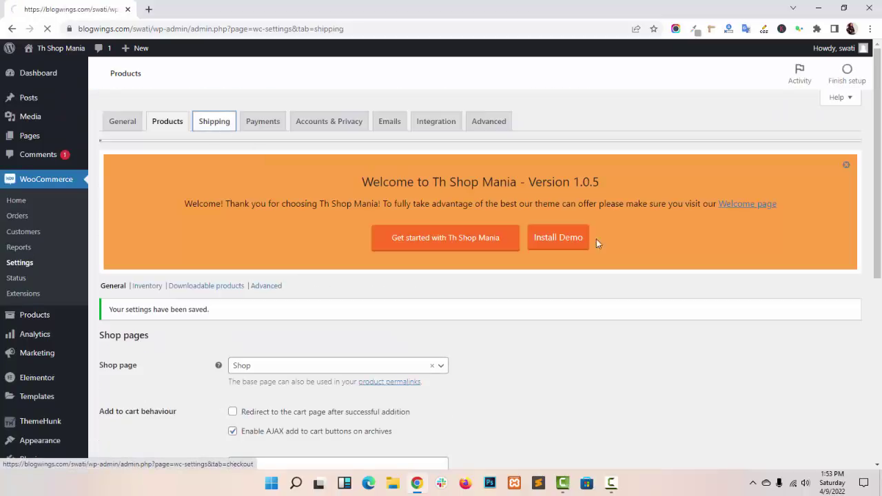
scroll(428, 316, down, 5)
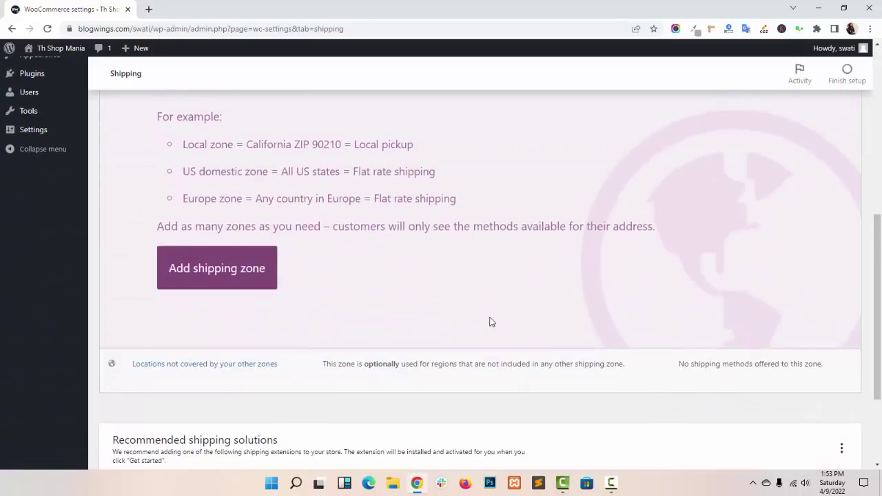
scroll(489, 321, up, 5)
scroll(492, 321, up, 1)
Install WooCommerce Payments from the list of payment methods in the WooCommerce settings
click(262, 122)
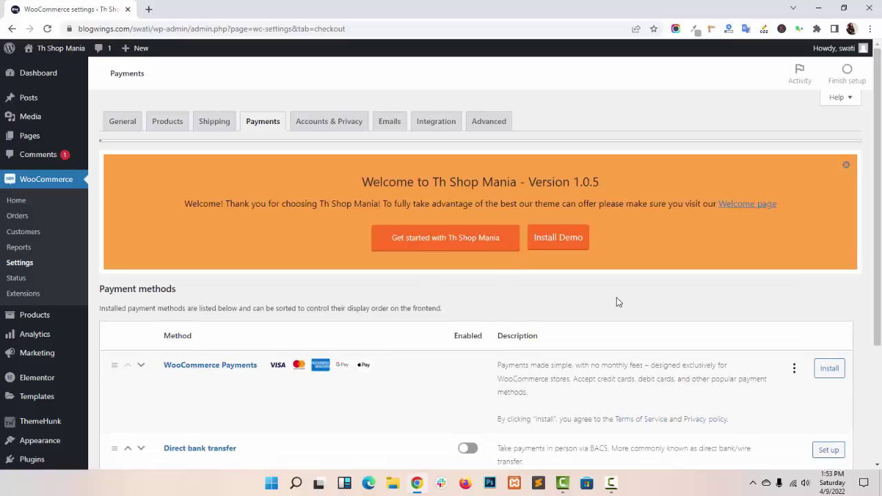
scroll(758, 300, down, 2)
click(836, 260)
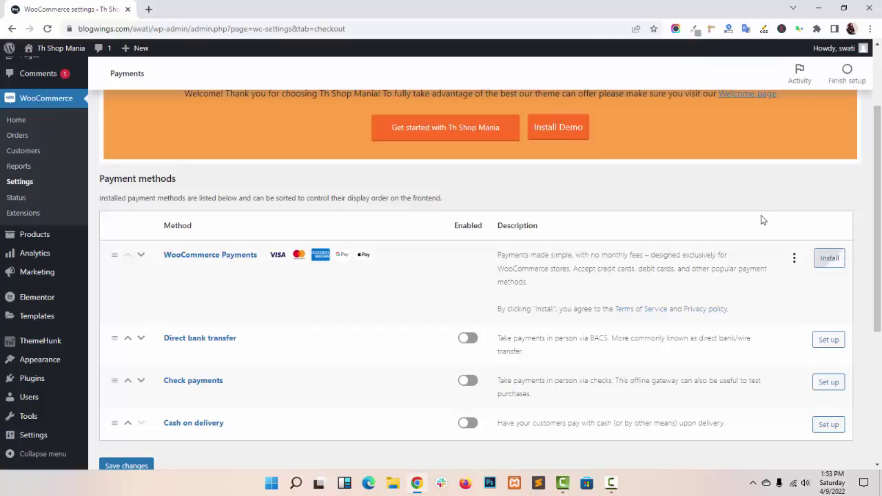
scroll(820, 244, down, 1)
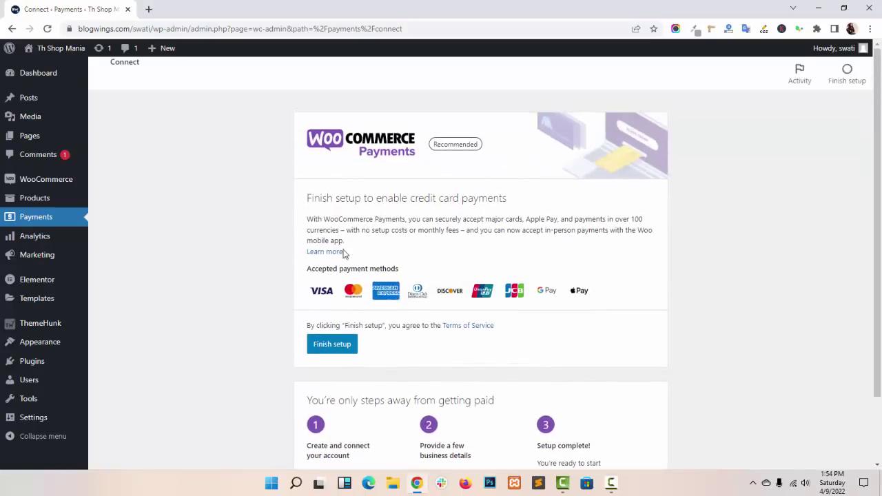
In the WooCommerce advanced page setup, select Cart (ID: 8) as the cart page and save the changes
mouse_move(73, 179)
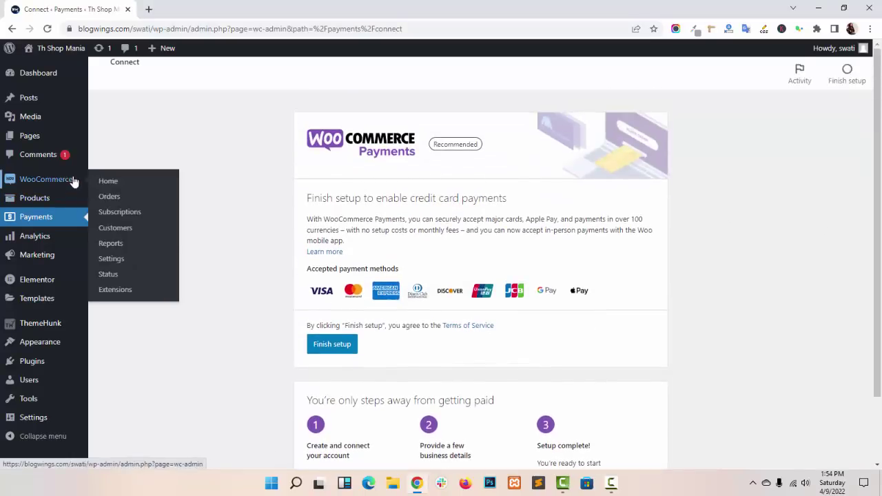
click(111, 259)
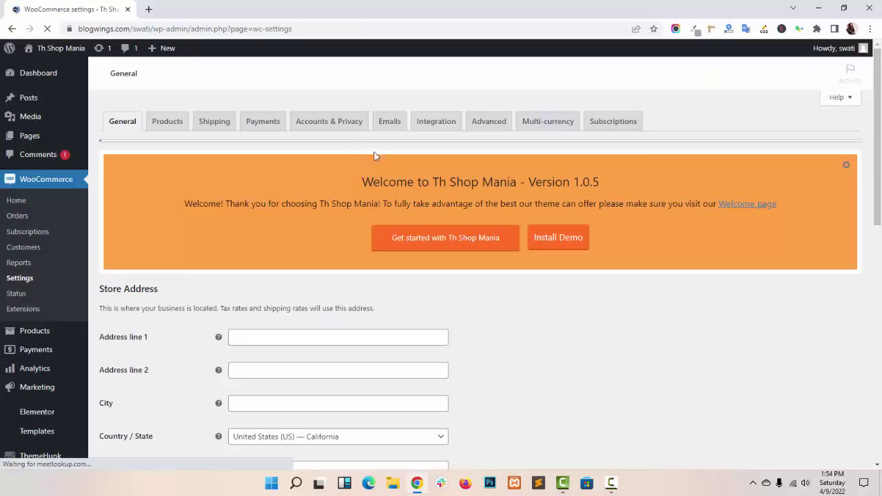
click(489, 126)
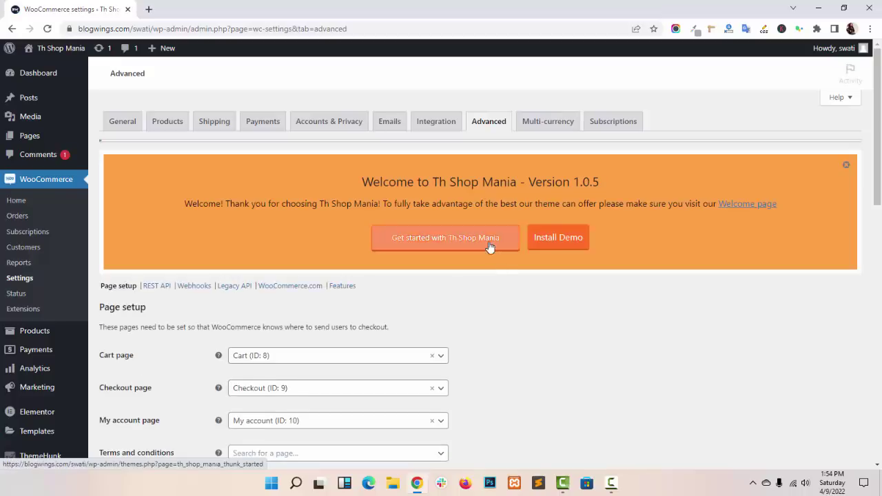
scroll(474, 237, down, 3)
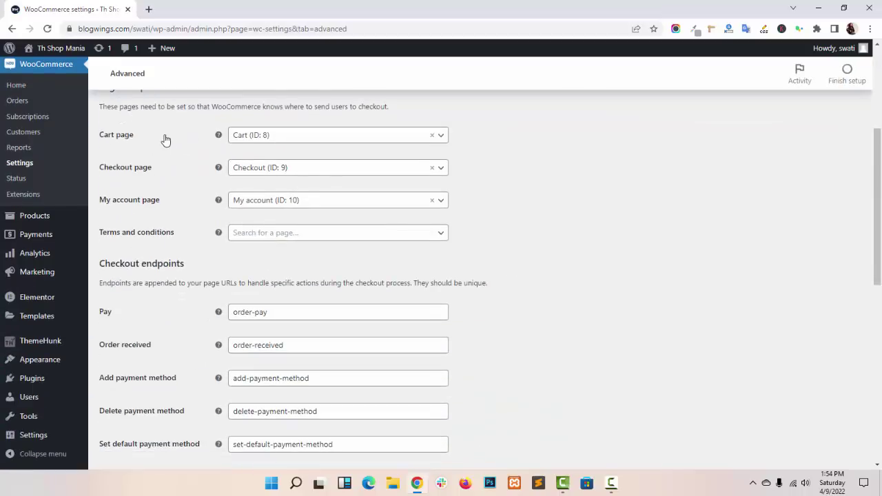
click(338, 135)
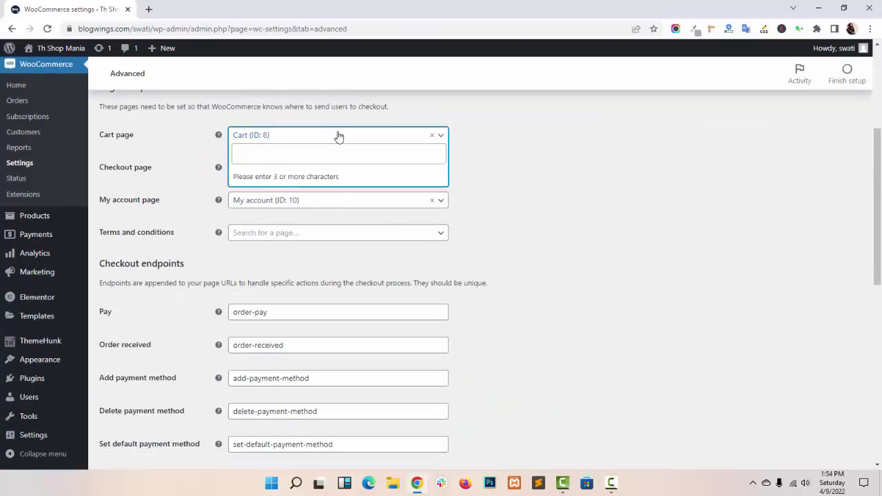
click(338, 136)
click(337, 136)
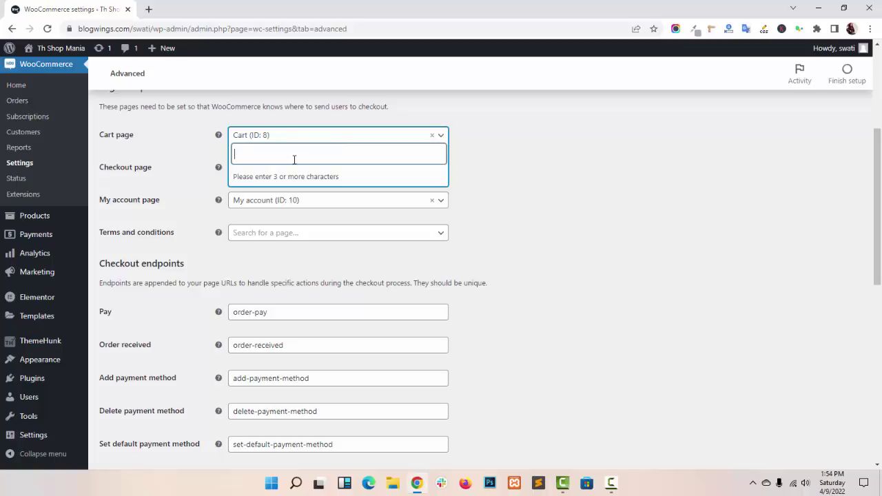
text(cart)
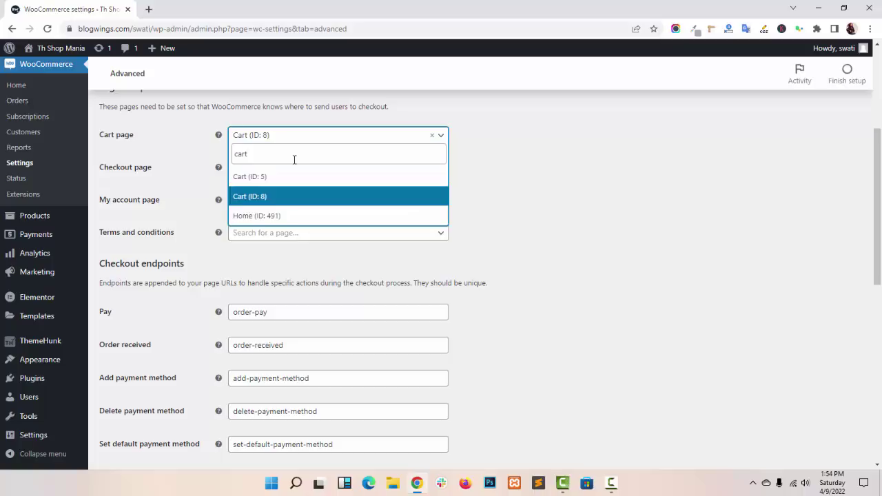
click(294, 198)
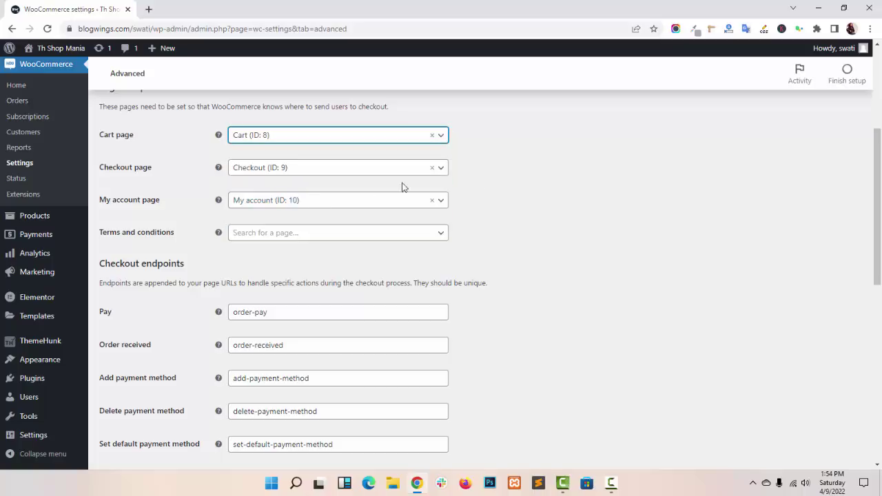
scroll(490, 234, down, 3)
scroll(489, 237, down, 4)
click(109, 419)
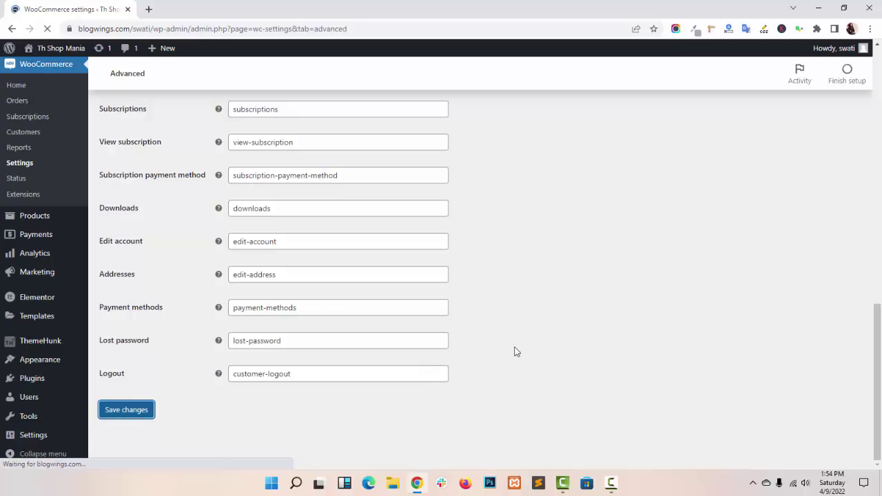
Go to the product categories and open the Beverages category for editing in a new tab
scroll(67, 297, down, 2)
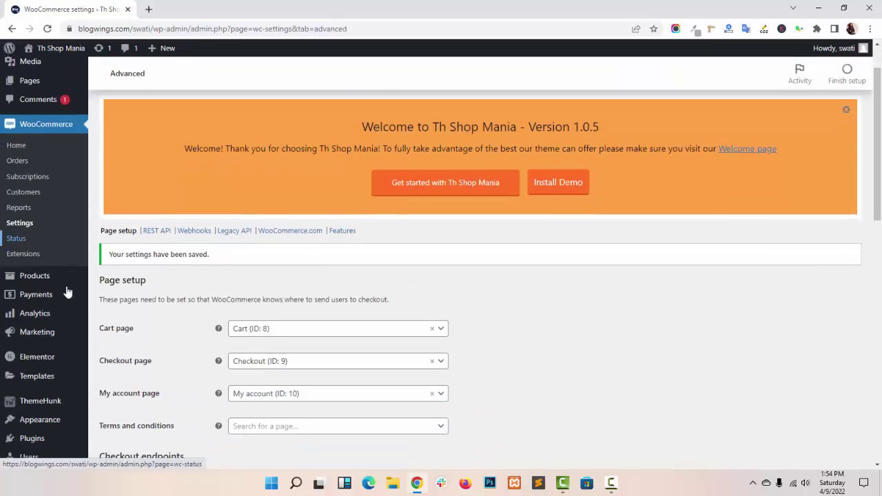
click(51, 278)
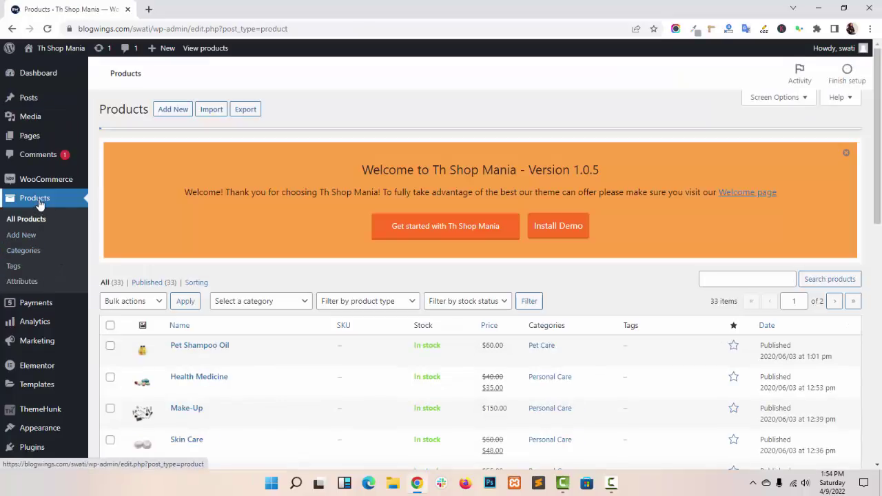
click(22, 251)
scroll(548, 293, down, 1)
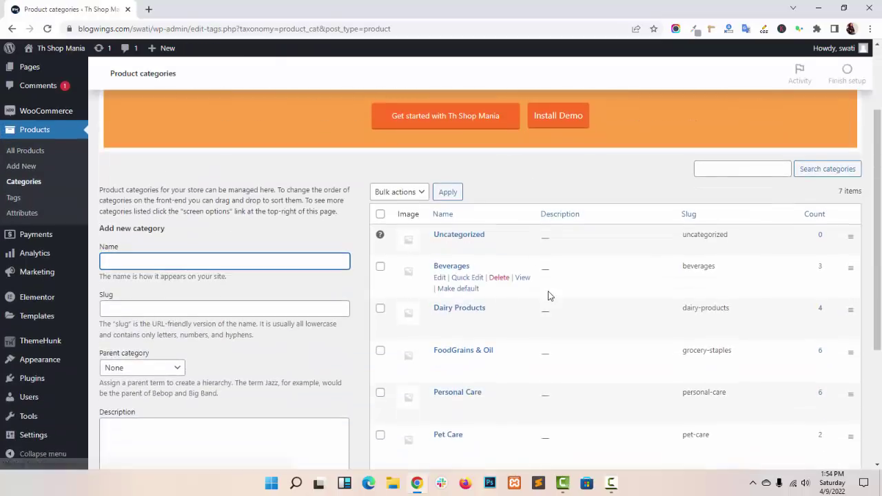
scroll(548, 293, down, 2)
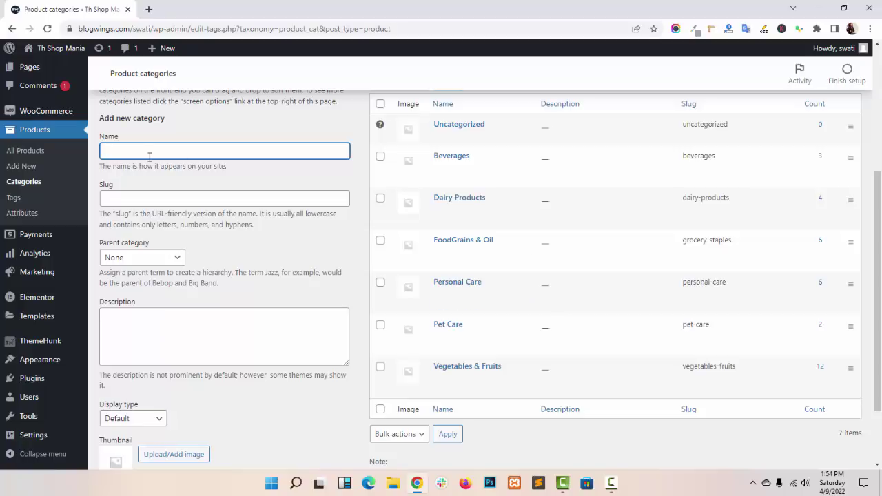
mouse_move(455, 168)
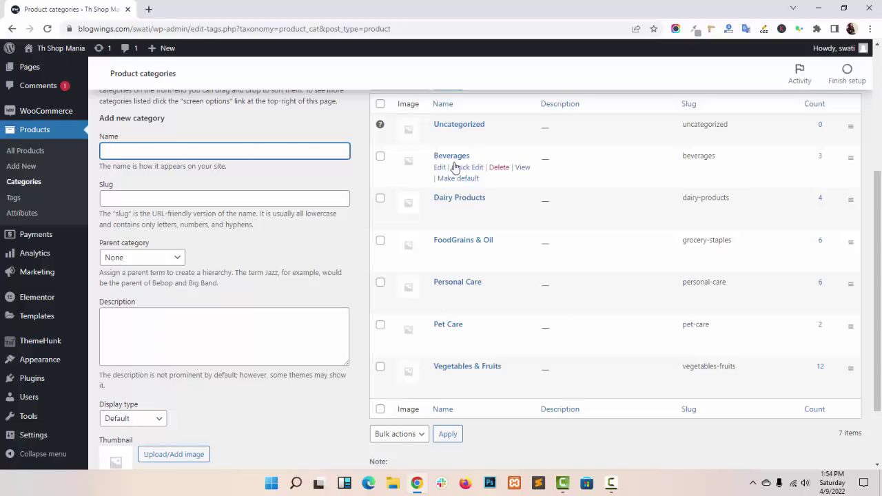
click(439, 168)
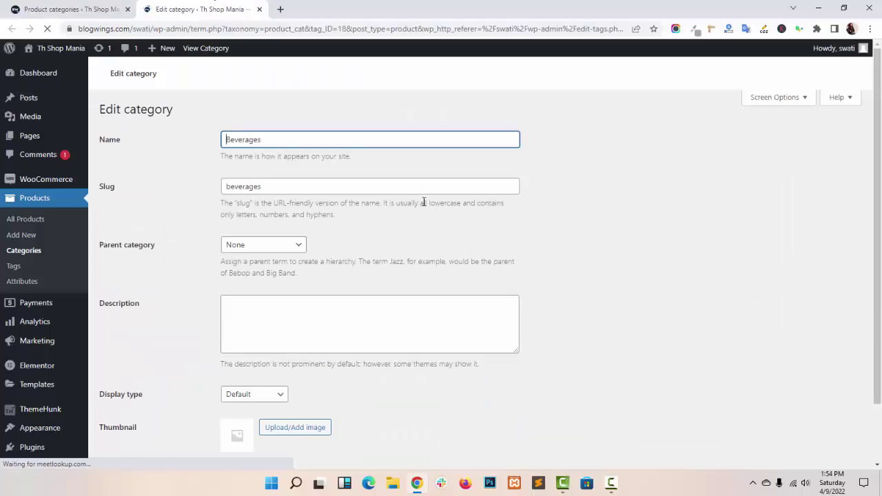
Review the Beverages category fields and choose None as its parent category
scroll(579, 256, down, 3)
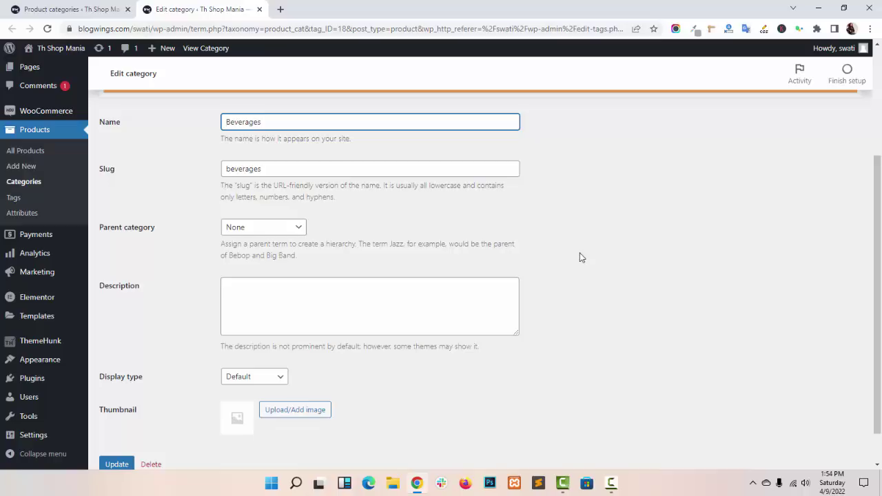
scroll(449, 243, down, 1)
scroll(441, 262, up, 2)
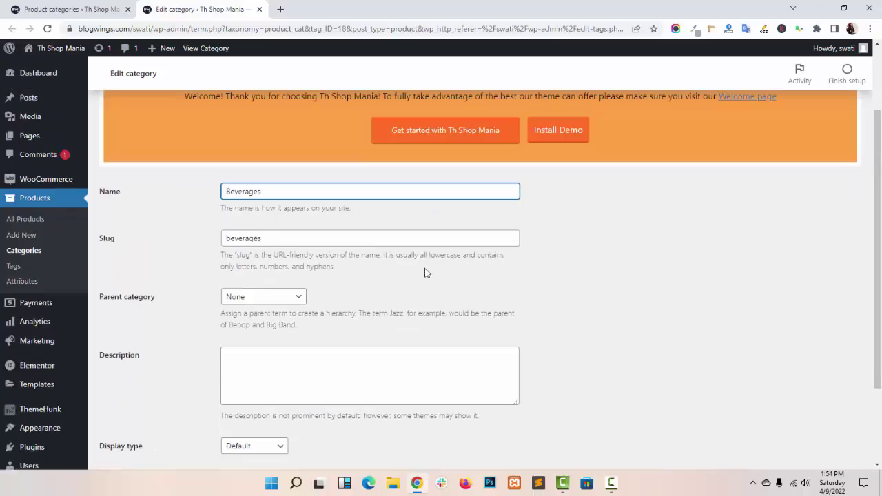
scroll(419, 282, down, 2)
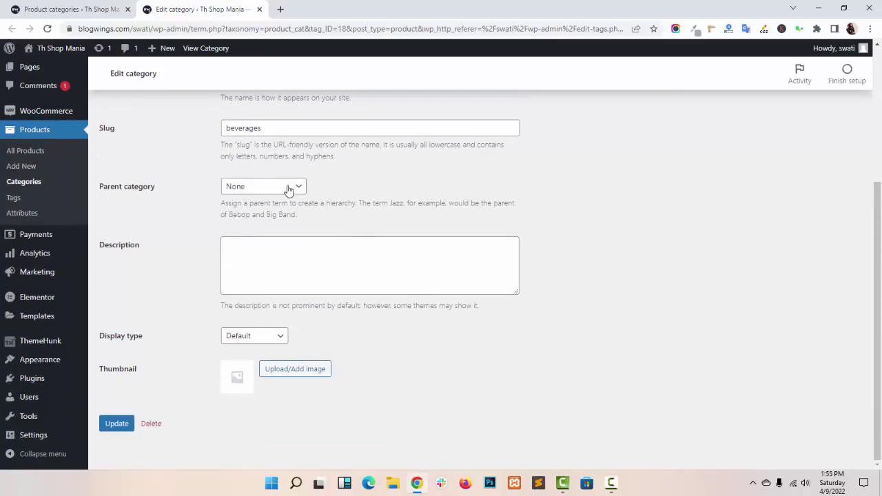
click(288, 189)
click(293, 199)
Check the Beverages category's name, description and thumbnail fields, and update the category
scroll(363, 290, up, 3)
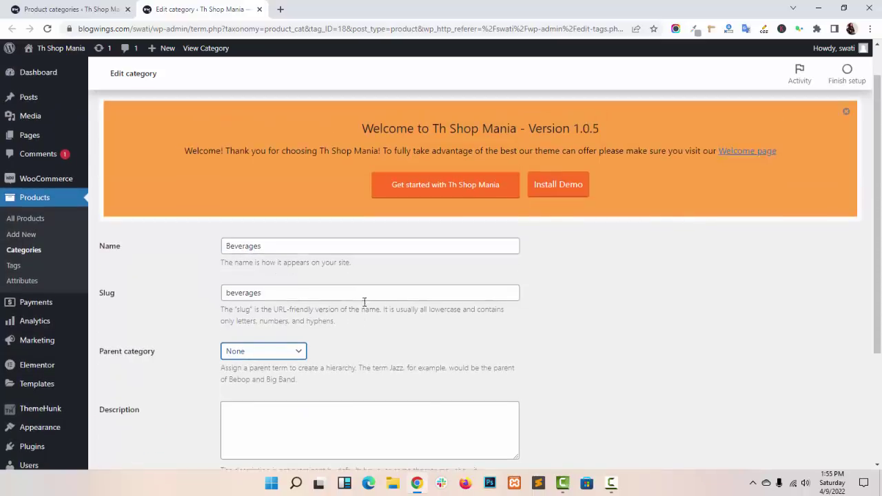
scroll(364, 305, down, 3)
scroll(331, 322, up, 2)
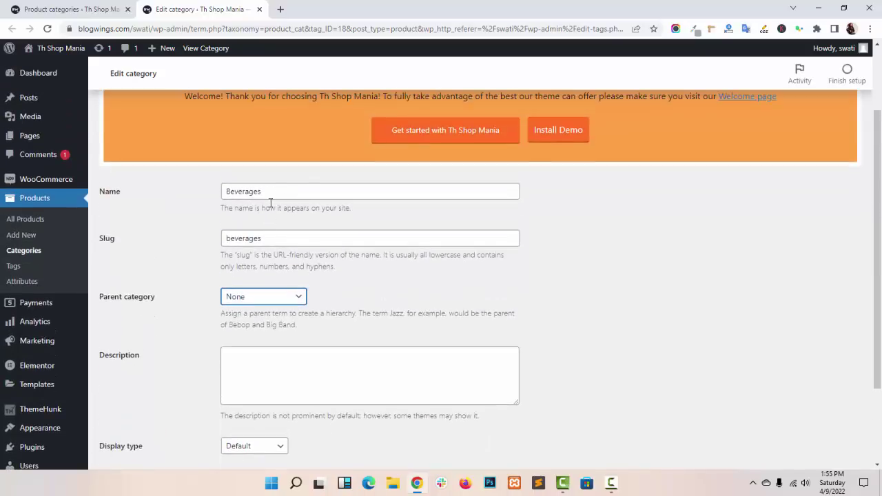
click(298, 194)
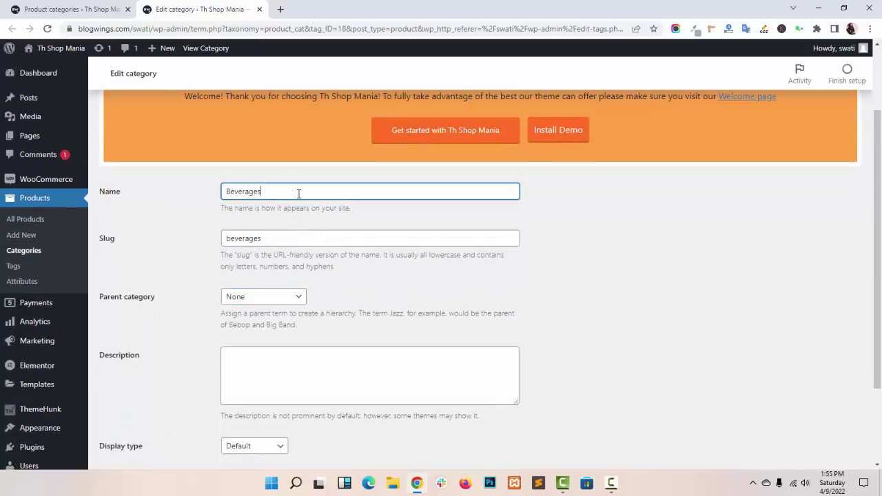
scroll(212, 238, down, 1)
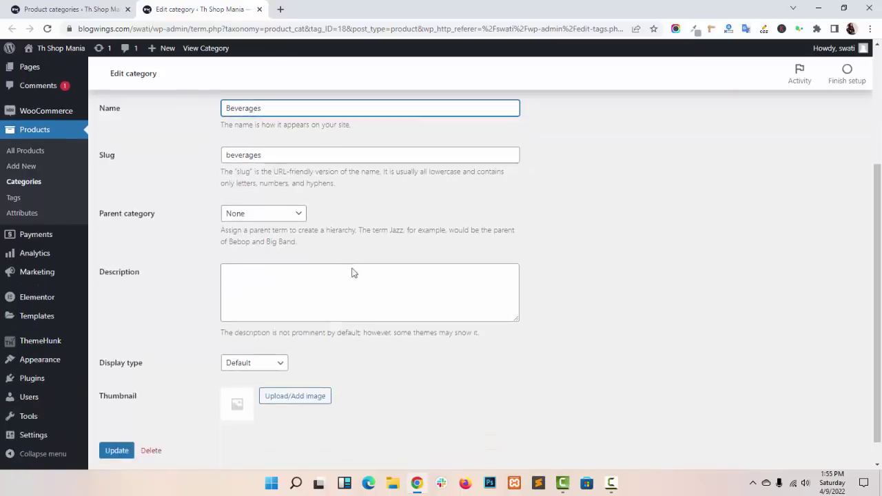
scroll(382, 244, down, 1)
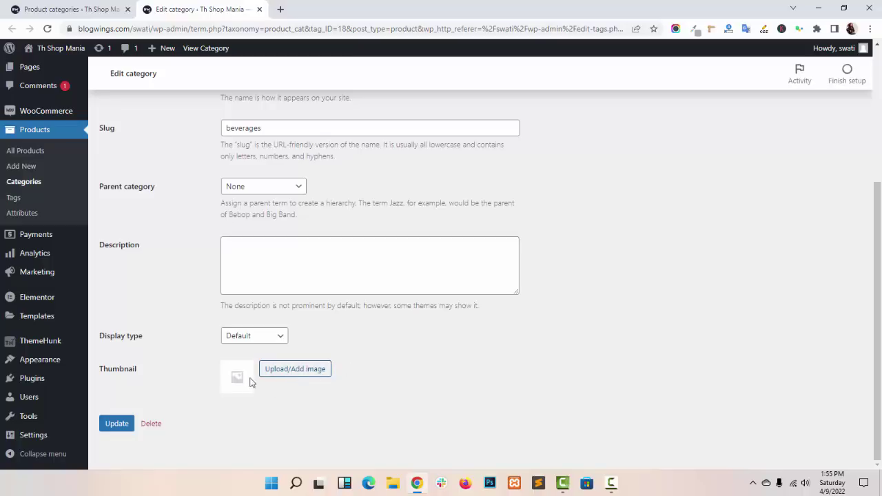
click(118, 424)
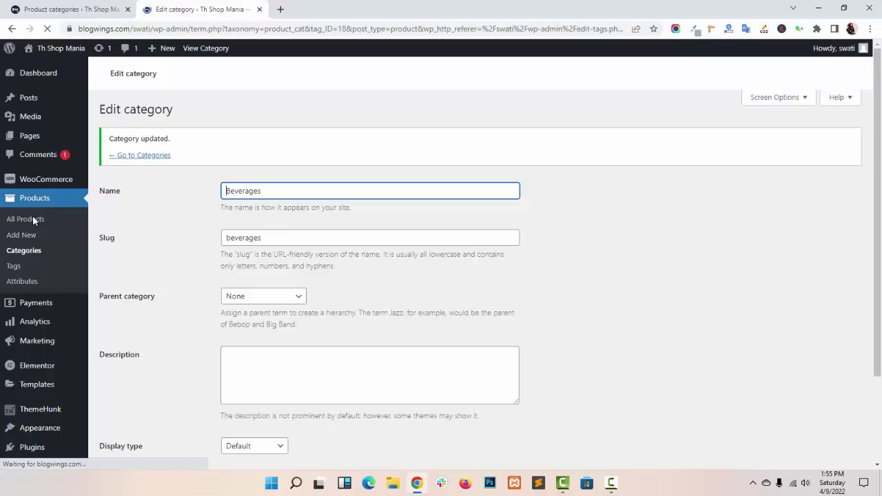
From the product list, start a new product in a separate tab and name it "Product 1"
click(33, 220)
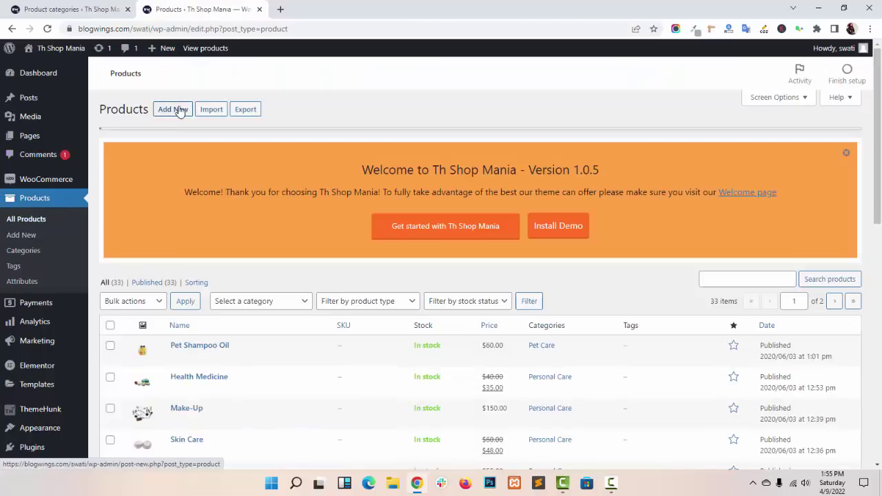
ctrl+click(173, 110)
click(326, 14)
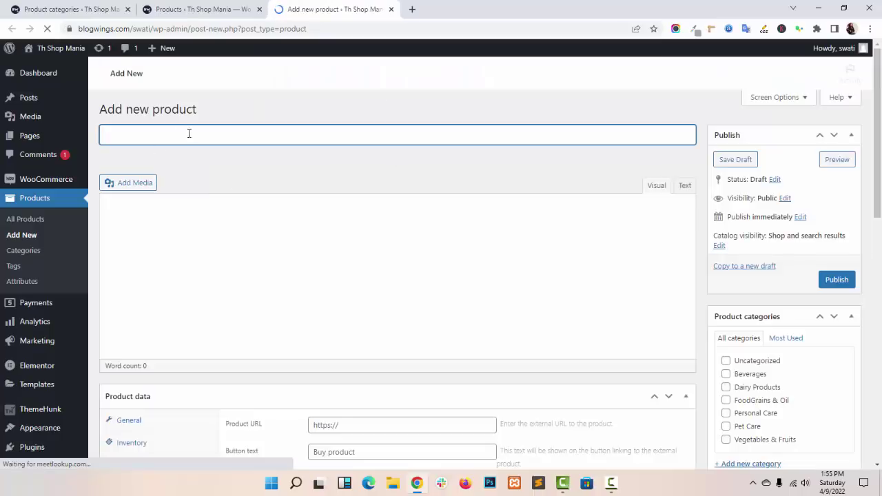
scroll(206, 193, down, 2)
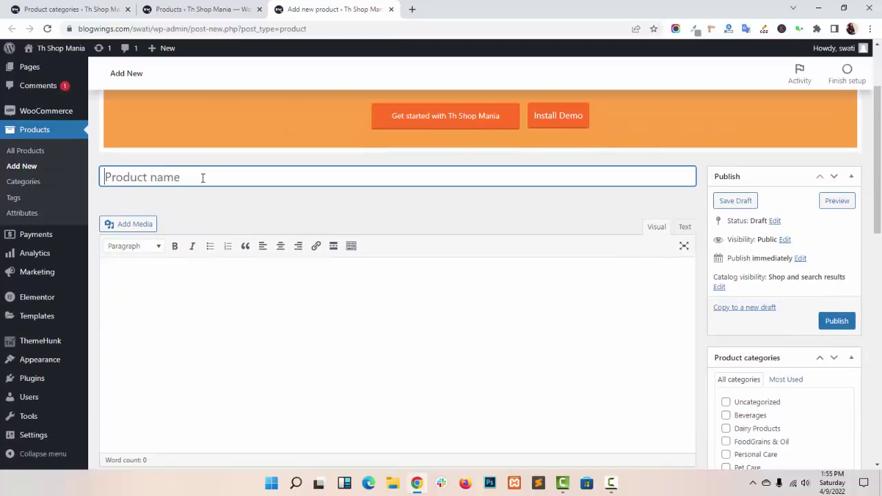
text(Product 1)
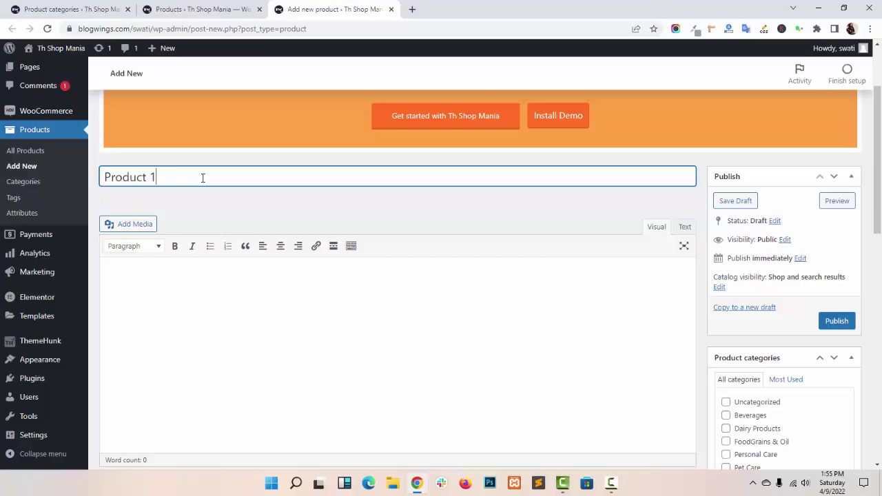
Look over the new product's description and product data areas, and return to the product list tab
scroll(226, 262, down, 2)
click(271, 227)
scroll(319, 250, up, 1)
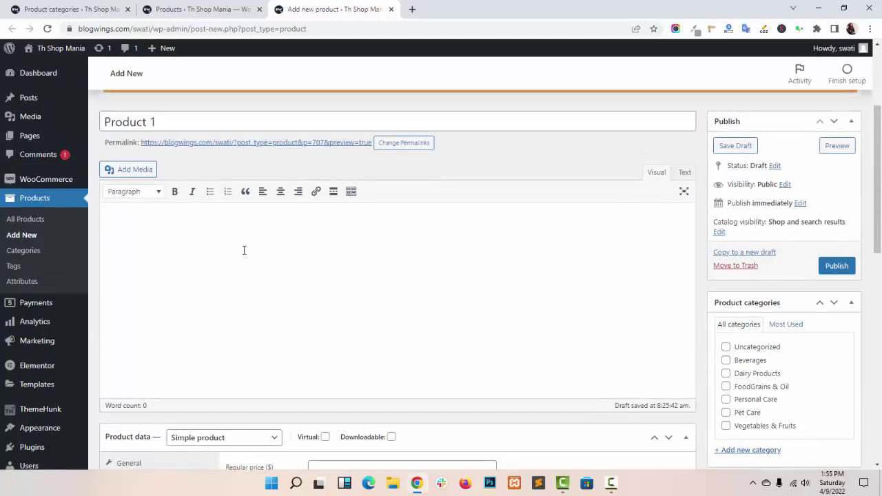
scroll(244, 250, down, 3)
click(235, 9)
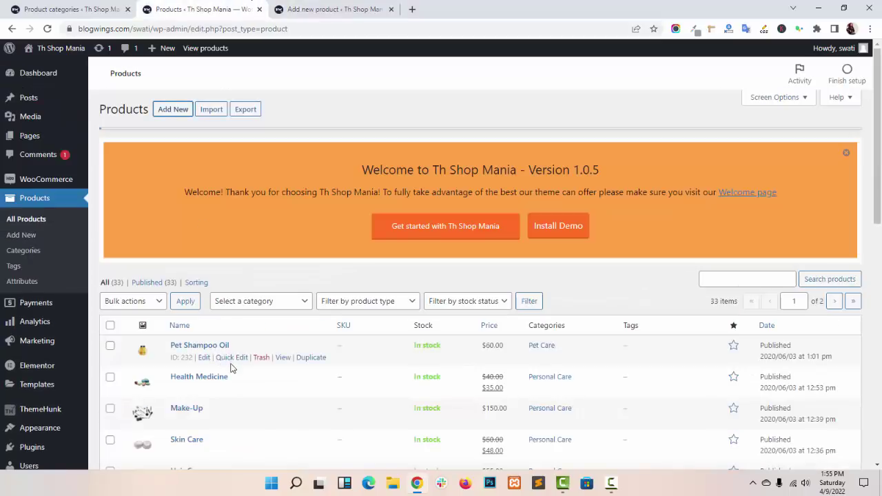
Copy the description text from the Pet Shampoo Oil store page and paste it as Product 1's main description
middle_click(282, 357)
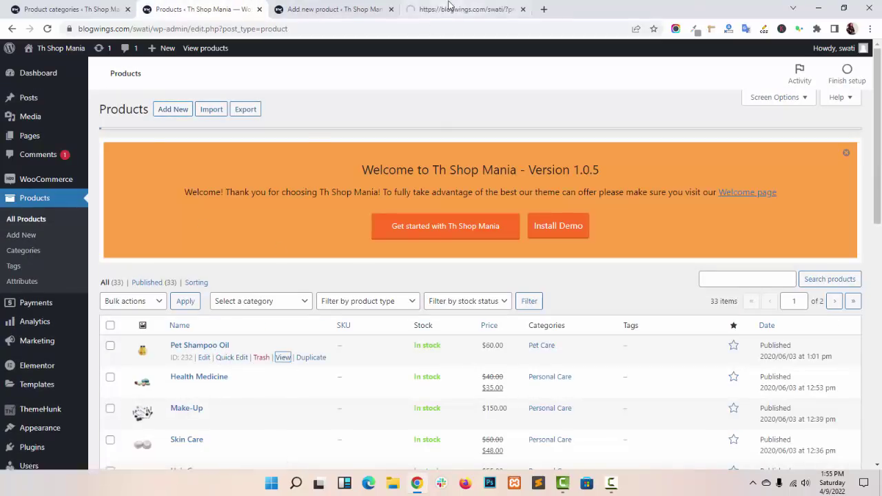
click(448, 7)
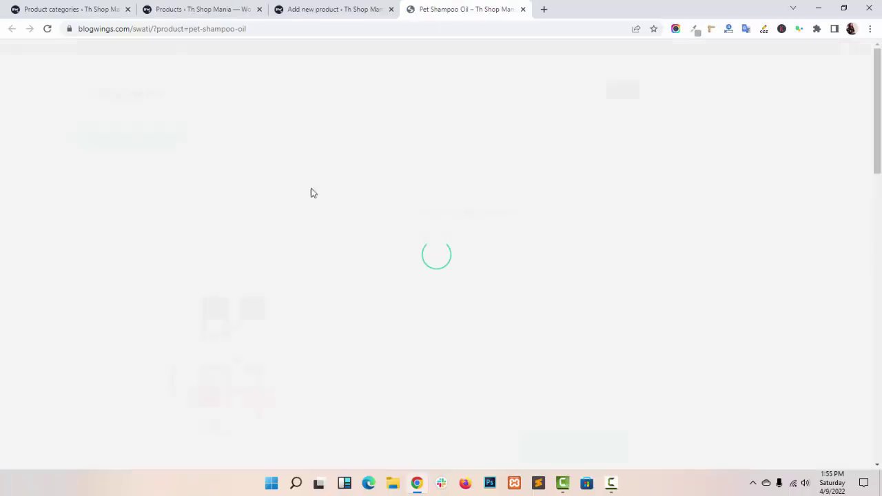
scroll(388, 274, down, 1)
triple_click(488, 266)
key(ctrl+c)
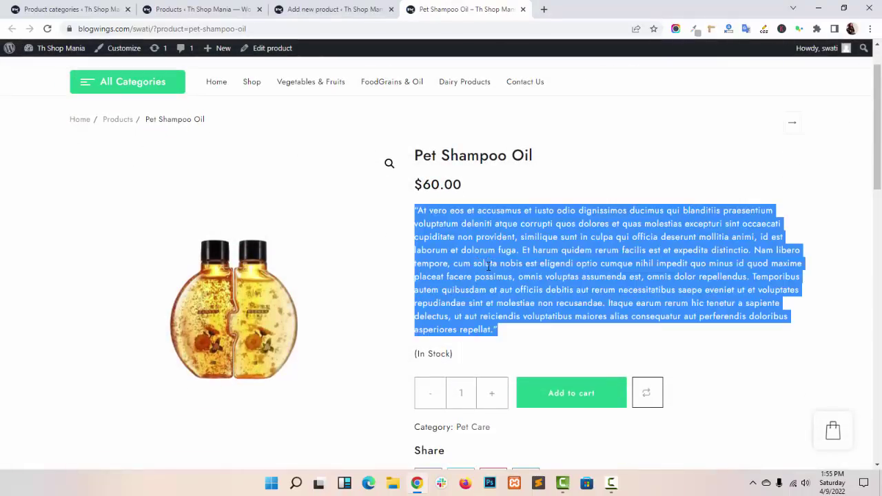
key(ctrl+2)
key(ctrl+3)
scroll(291, 248, up, 2)
key(ctrl+v)
Set the simple product's regular price to 400 and its sale price to 350
scroll(448, 271, down, 3)
click(337, 247)
click(339, 271)
click(352, 275)
click(353, 300)
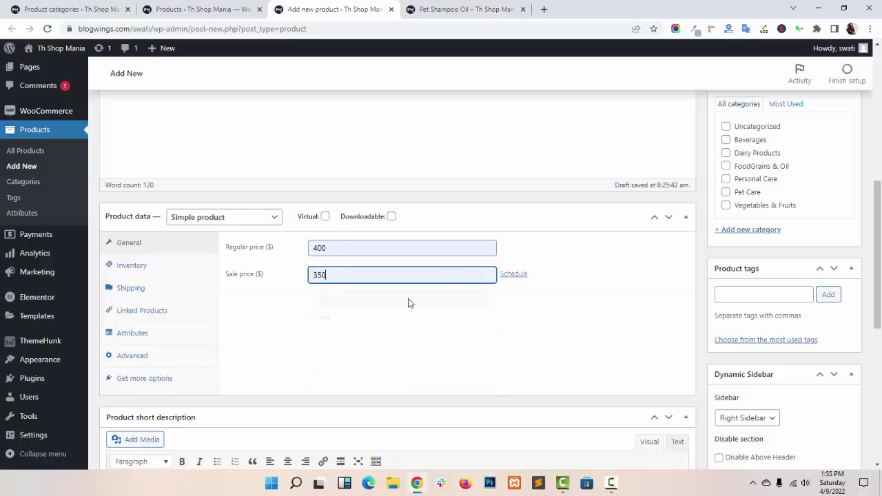
Paste the copied description text into the product short description
scroll(269, 304, down, 1)
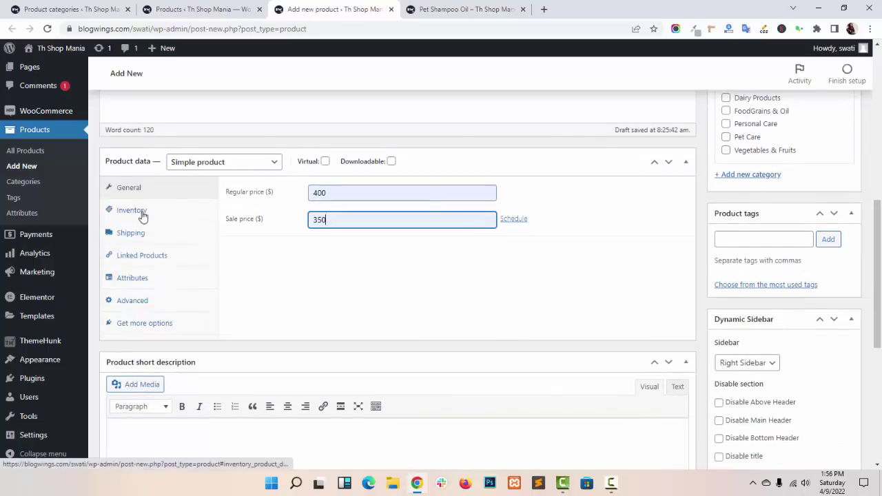
scroll(207, 293, down, 1)
scroll(324, 279, down, 1)
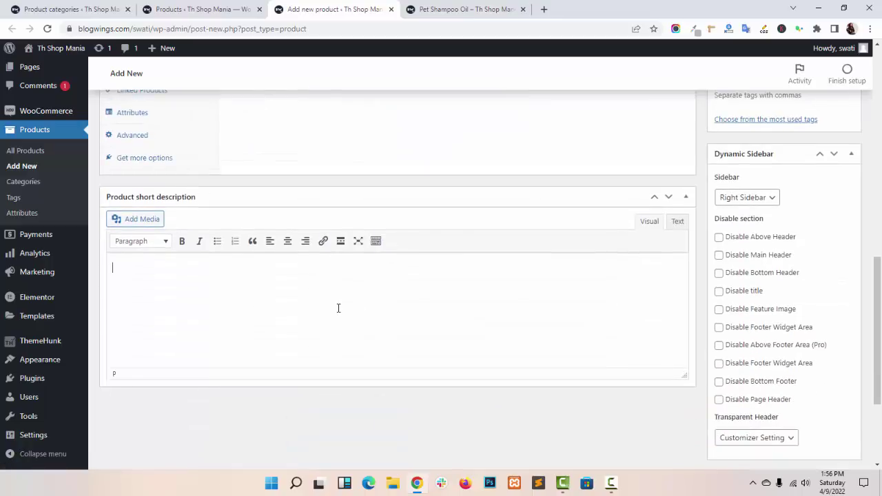
key(ctrl+v)
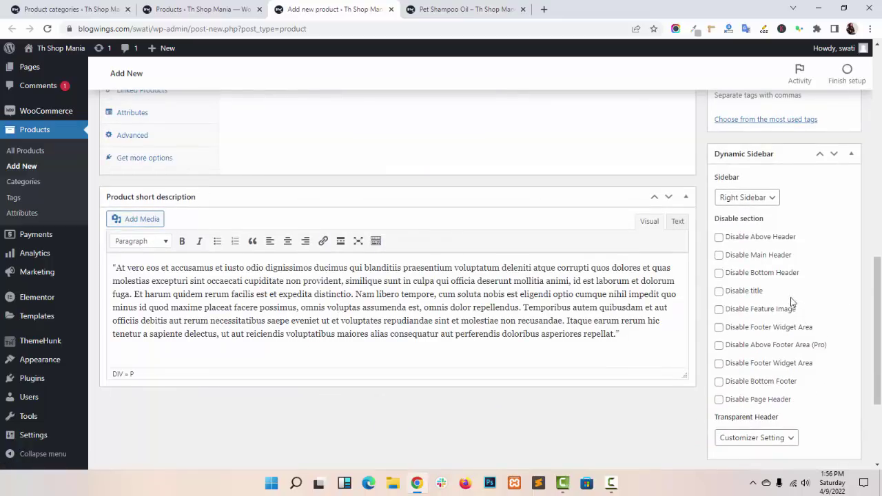
Assign the product to the Beverages category
scroll(793, 303, down, 1)
scroll(797, 311, up, 4)
scroll(800, 313, up, 1)
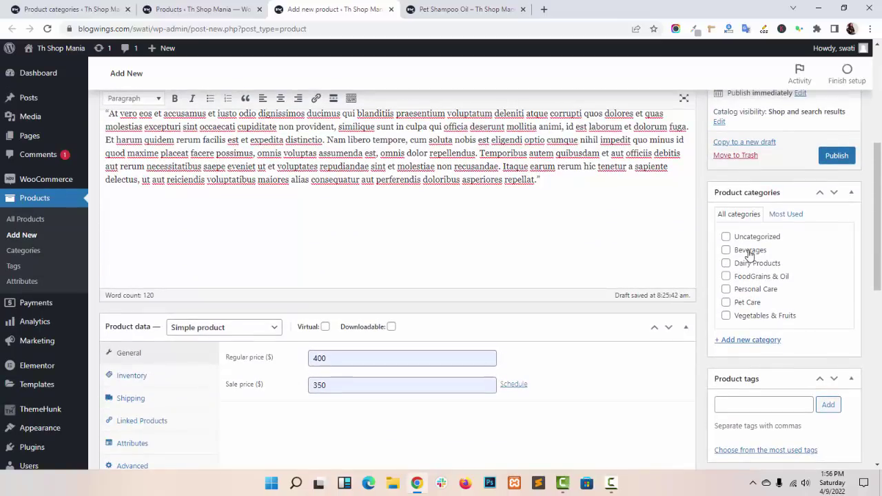
Set the product's dynamic sidebar option to No Sidebar
scroll(830, 310, down, 4)
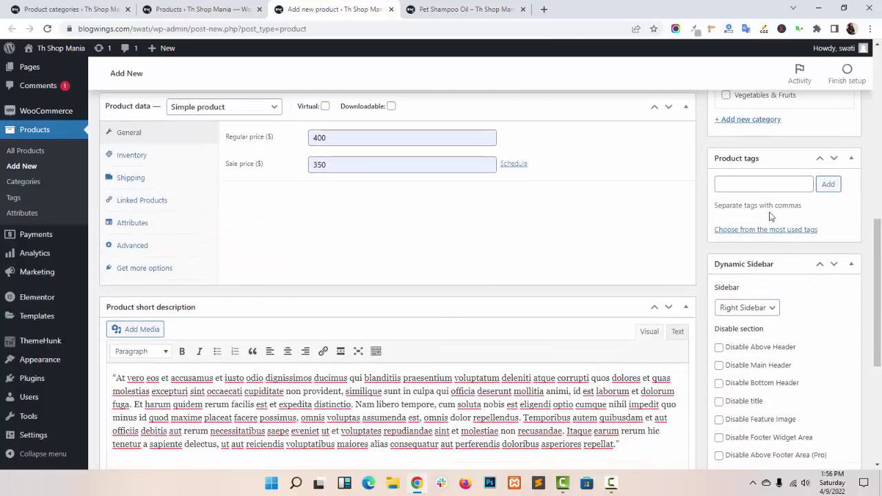
scroll(819, 287, down, 3)
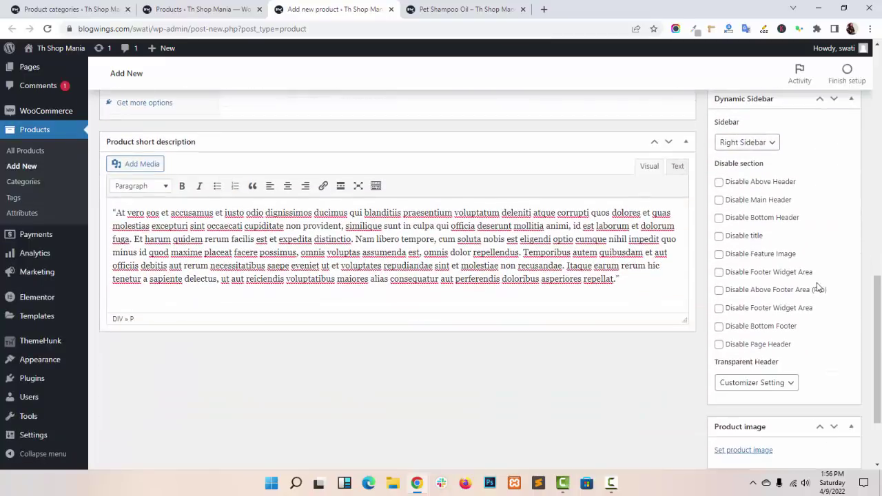
click(761, 143)
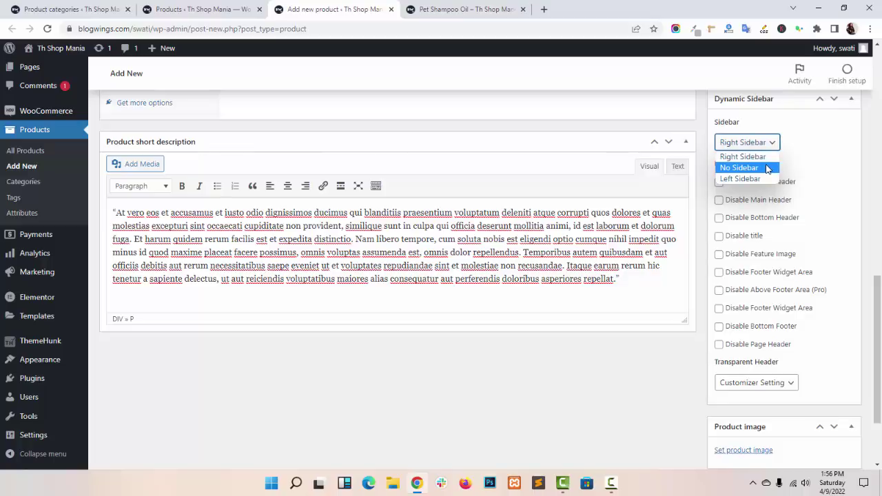
click(767, 169)
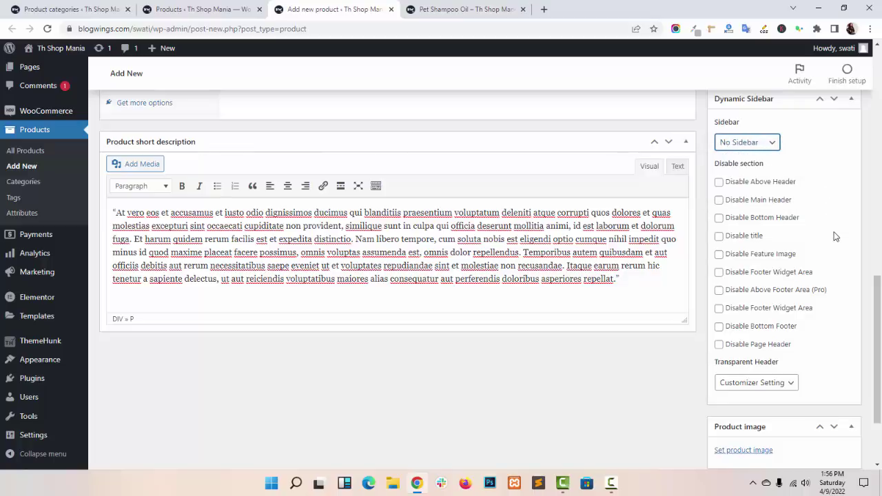
Set the cold-drinks picture from the media library as the product image
scroll(836, 235, down, 3)
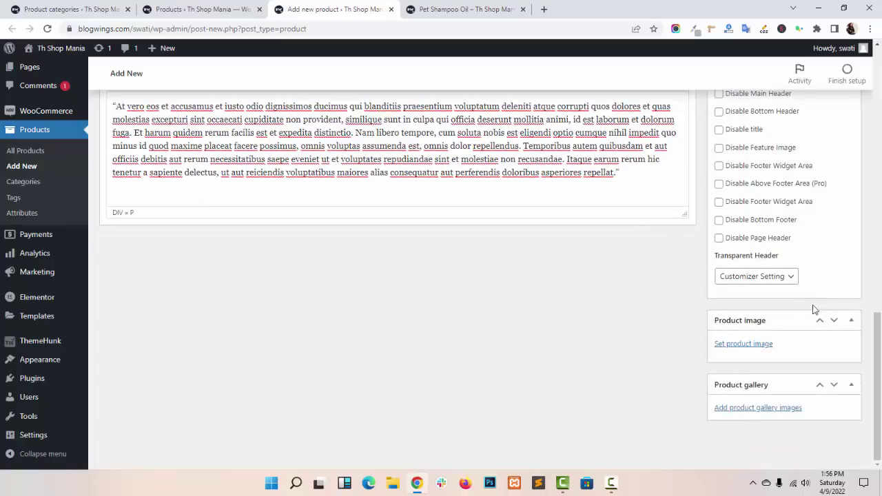
click(751, 346)
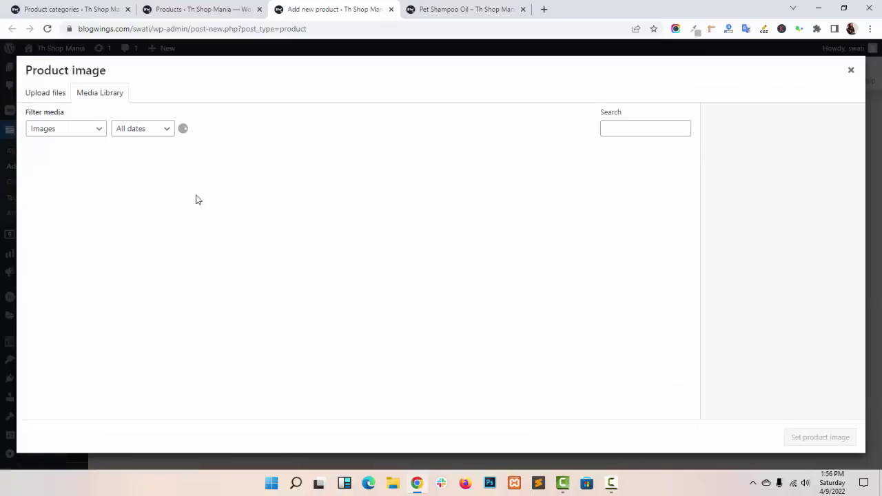
scroll(348, 267, down, 6)
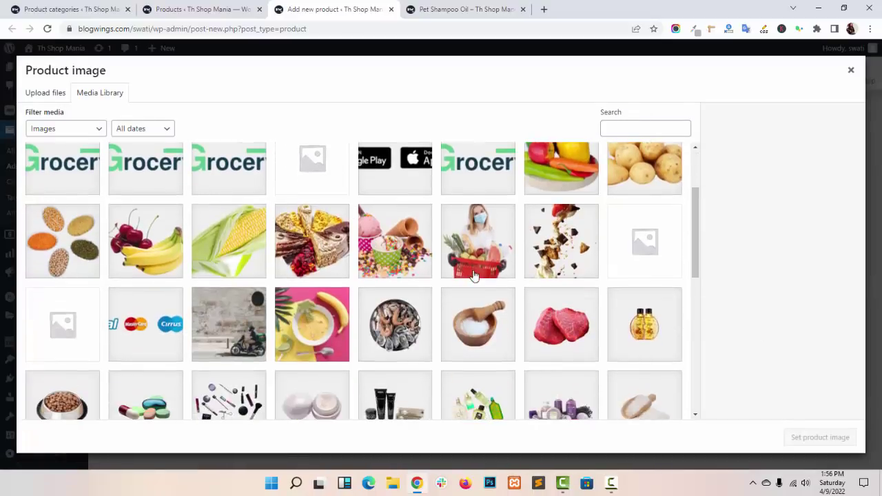
scroll(407, 285, down, 1)
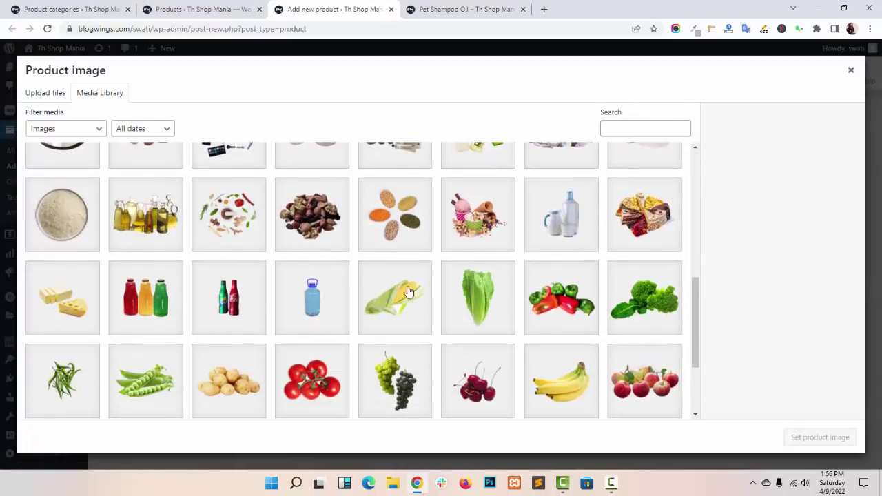
scroll(513, 334, down, 2)
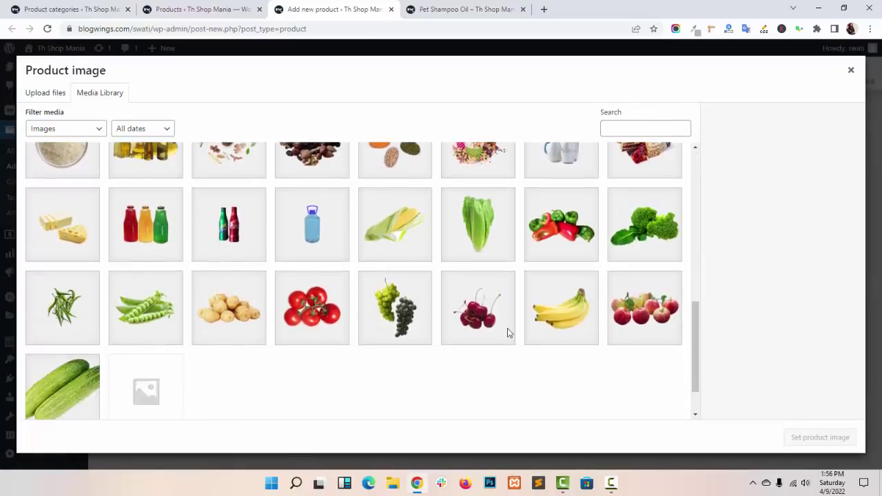
scroll(472, 293, up, 3)
click(228, 297)
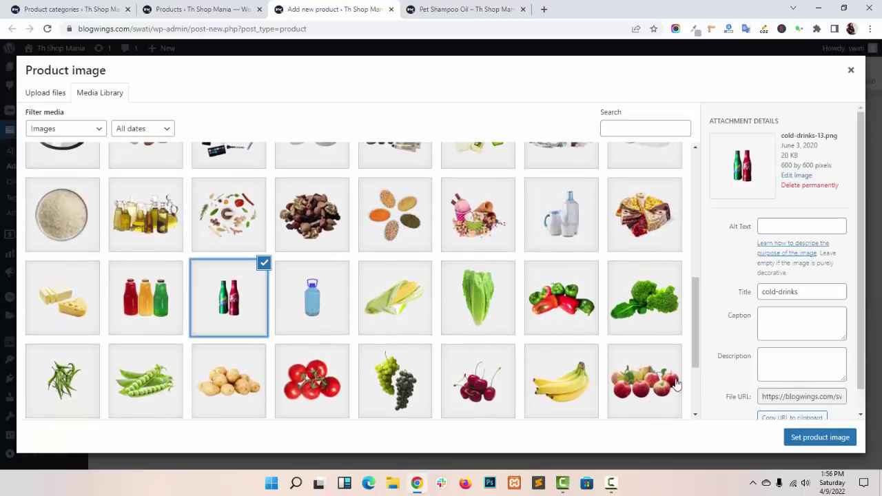
click(820, 437)
Add the fruit-juices picture from the media library to the product gallery
scroll(810, 321, down, 2)
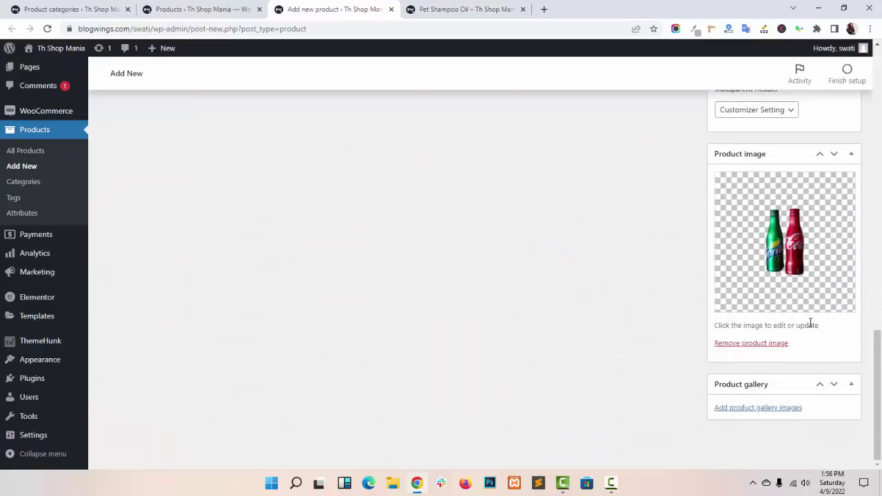
scroll(768, 396, down, 1)
click(754, 409)
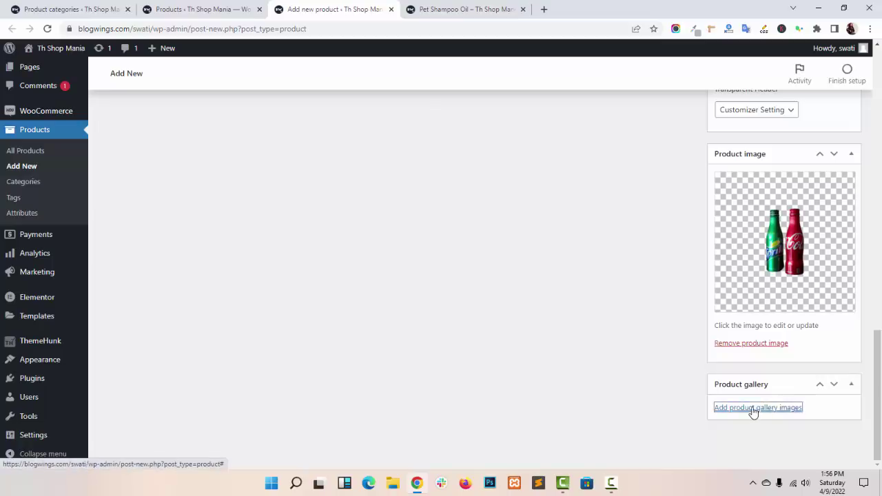
scroll(321, 288, down, 4)
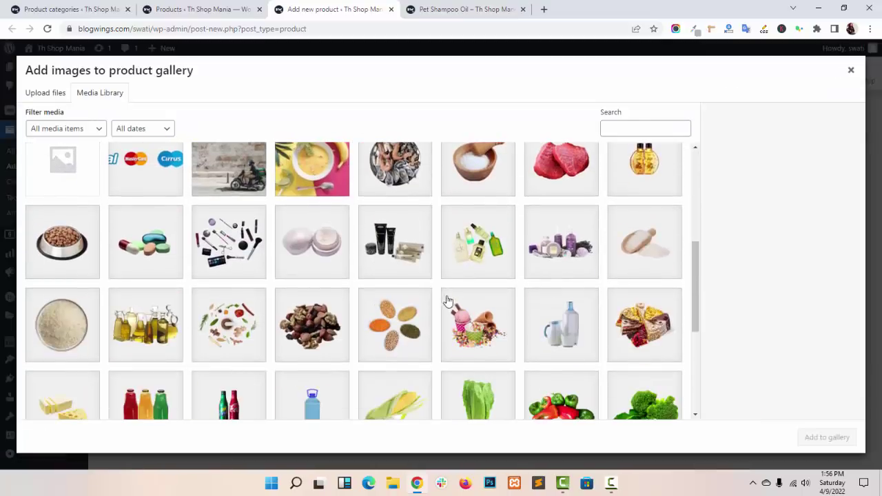
scroll(232, 339, down, 2)
click(142, 299)
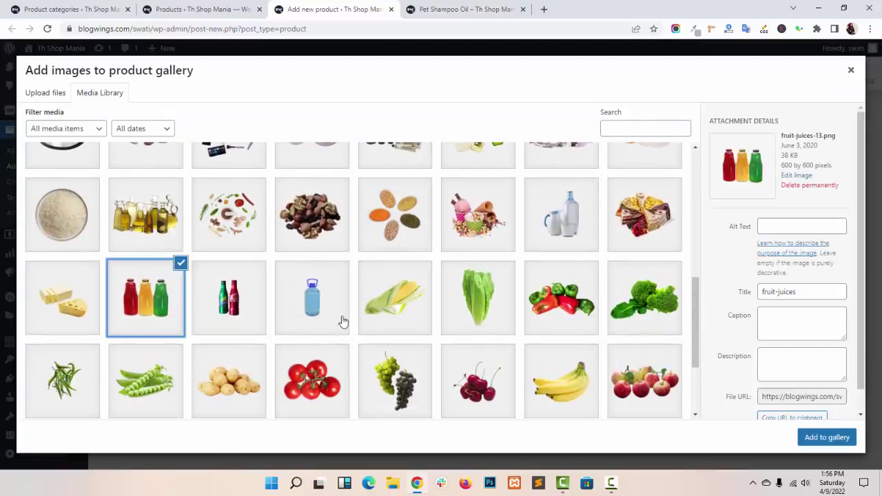
click(817, 437)
Publish Product 1
scroll(817, 361, up, 8)
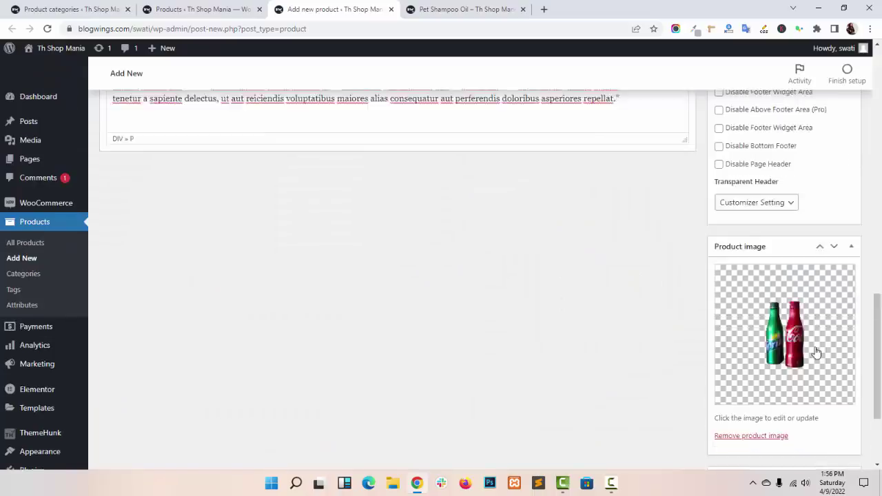
scroll(815, 348, up, 8)
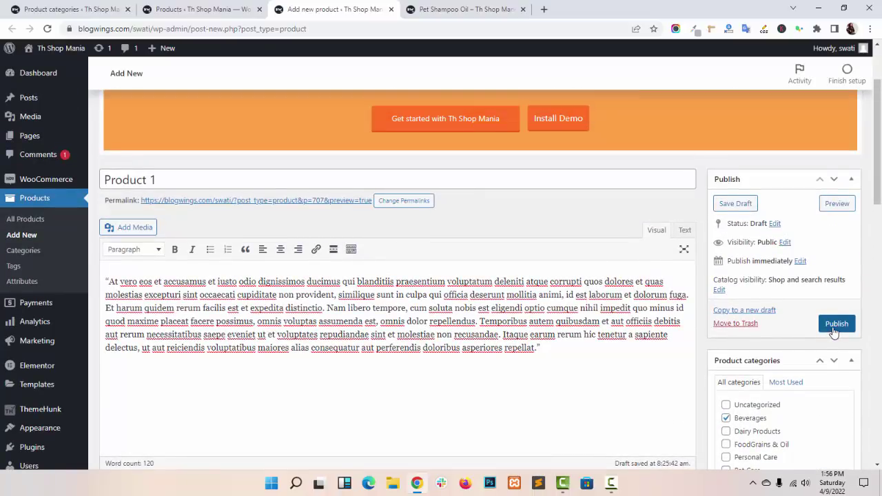
click(836, 324)
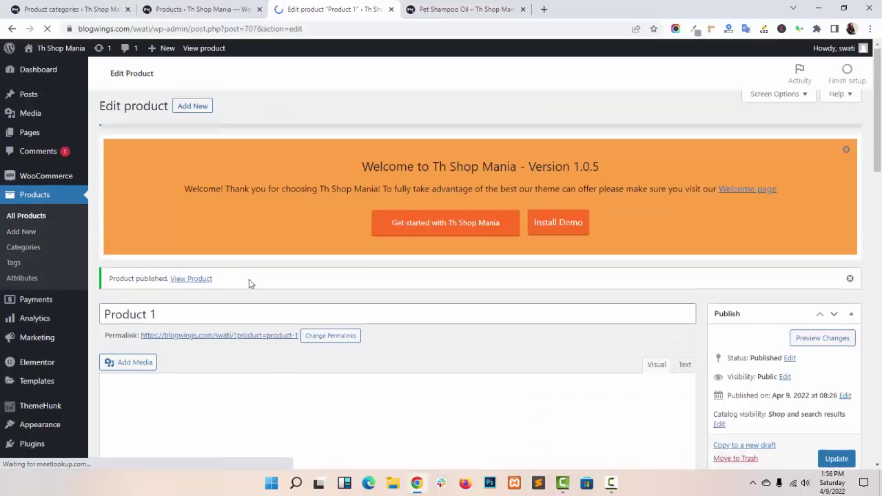
View Product 1's store page through its permalink, check its details and related products, and close the page
scroll(251, 262, down, 2)
click(253, 229)
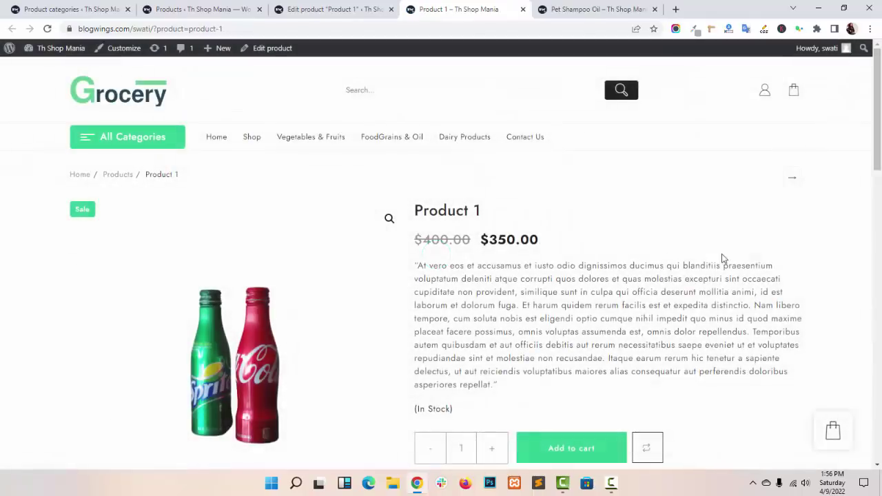
scroll(779, 264, down, 3)
scroll(779, 265, down, 8)
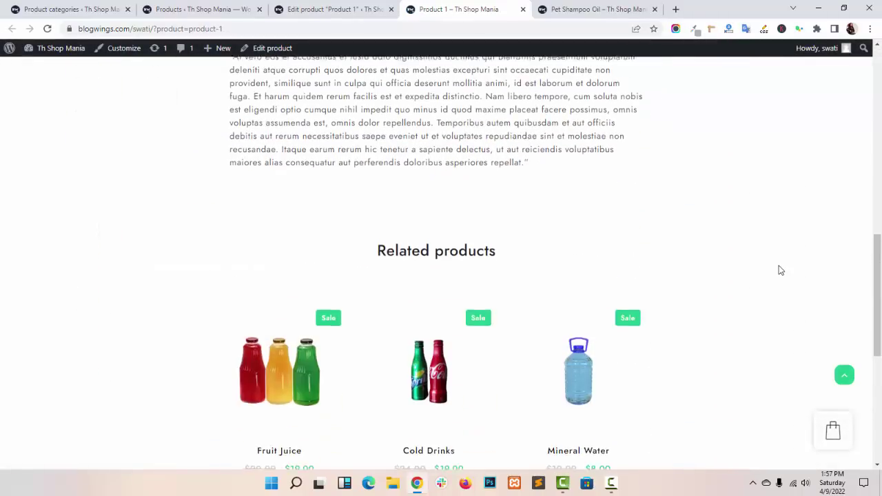
scroll(779, 270, down, 2)
scroll(778, 270, up, 13)
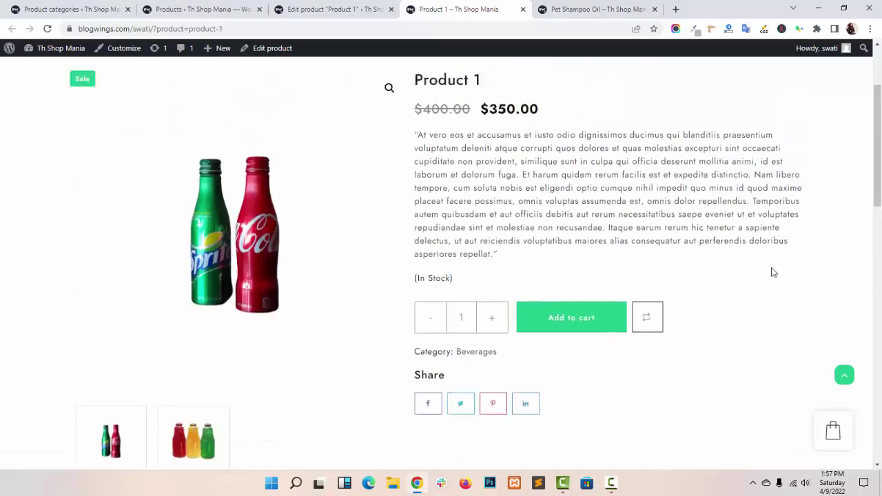
middle_click(427, 4)
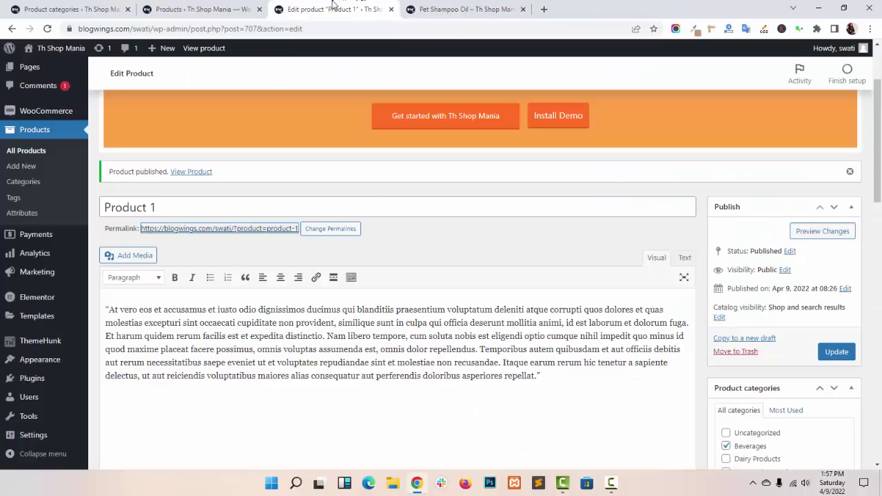
Return to the list of all products and check the entry for Product 1
scroll(143, 198, down, 2)
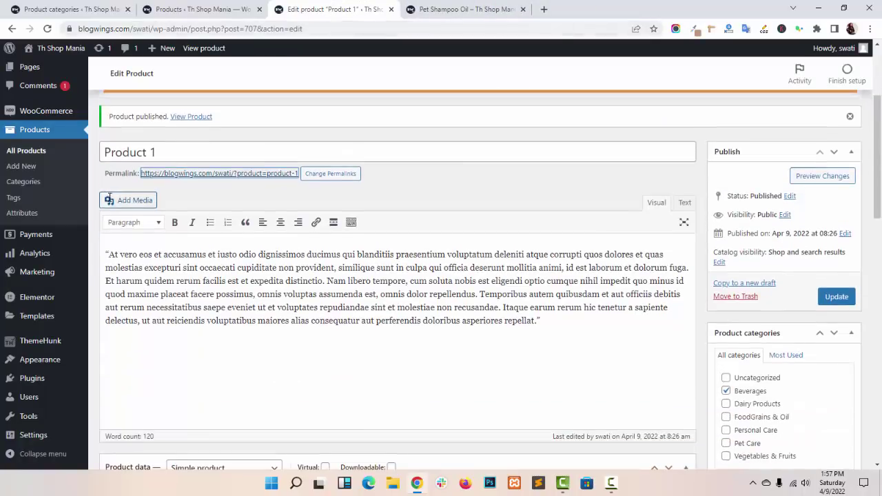
scroll(111, 202, up, 1)
click(26, 150)
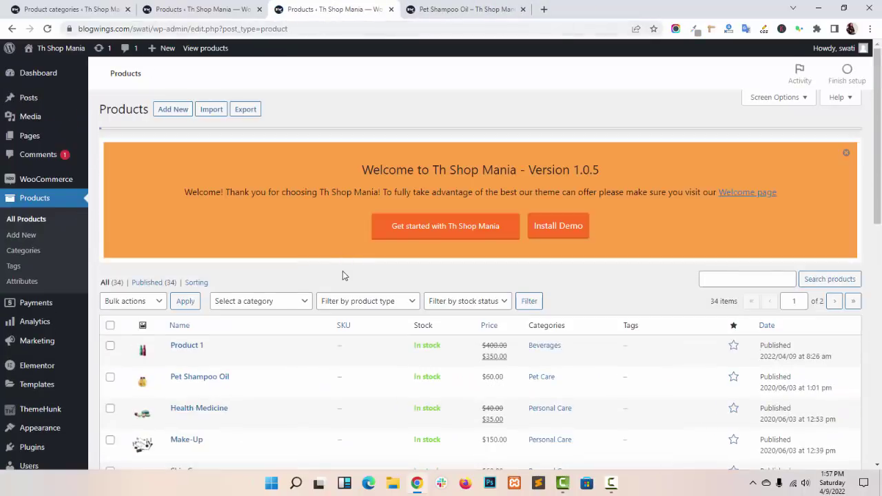
scroll(342, 274, down, 2)
scroll(345, 281, up, 1)
scroll(331, 290, down, 3)
Open the theme Customizer in a separate tab and go to its Site Identity settings
mouse_move(68, 360)
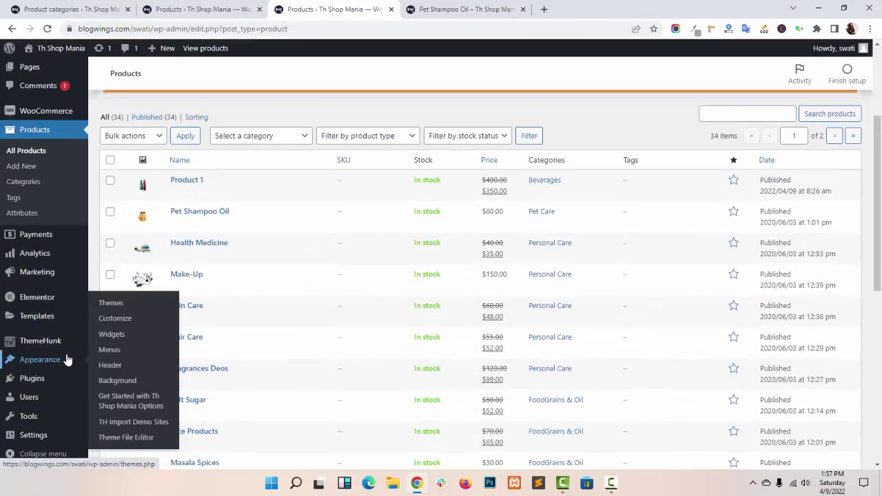
middle_click(115, 318)
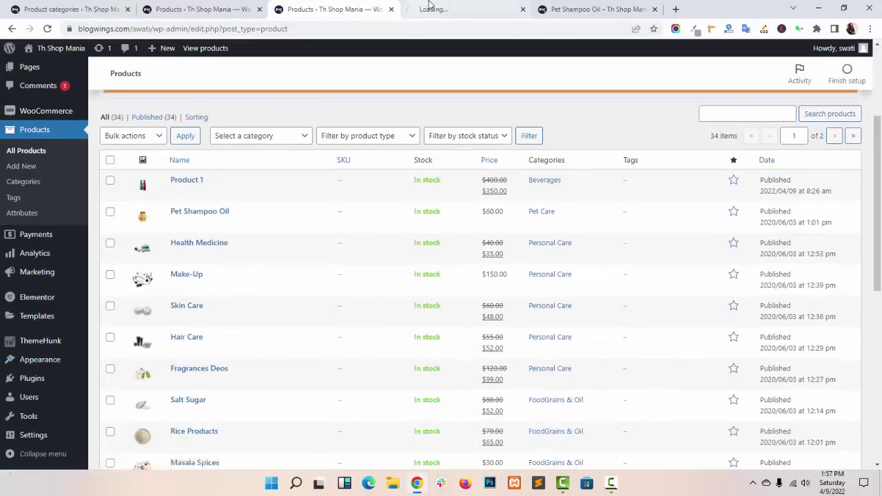
click(448, 9)
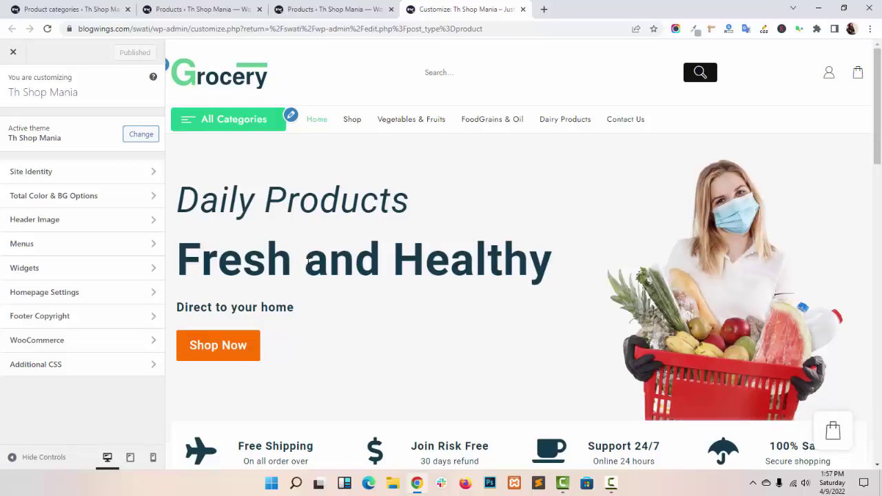
click(124, 171)
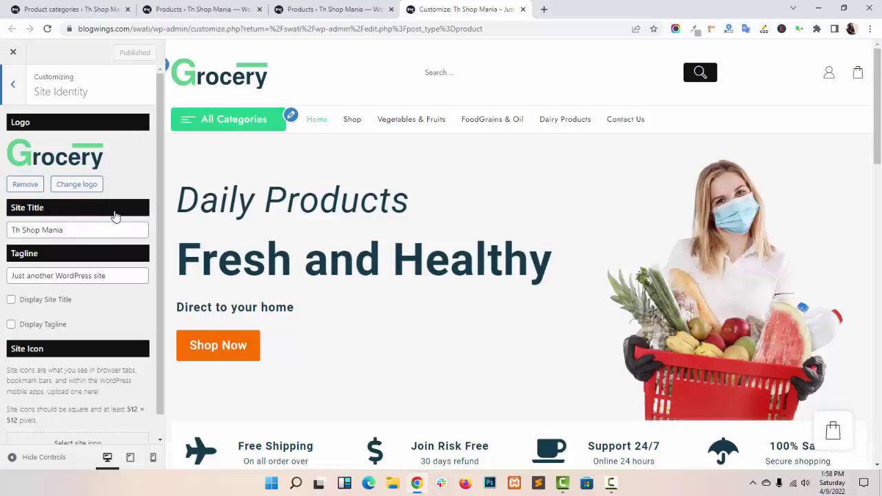
Try displaying the site title under the logo, hide it again, and leave the Site Identity settings
click(63, 303)
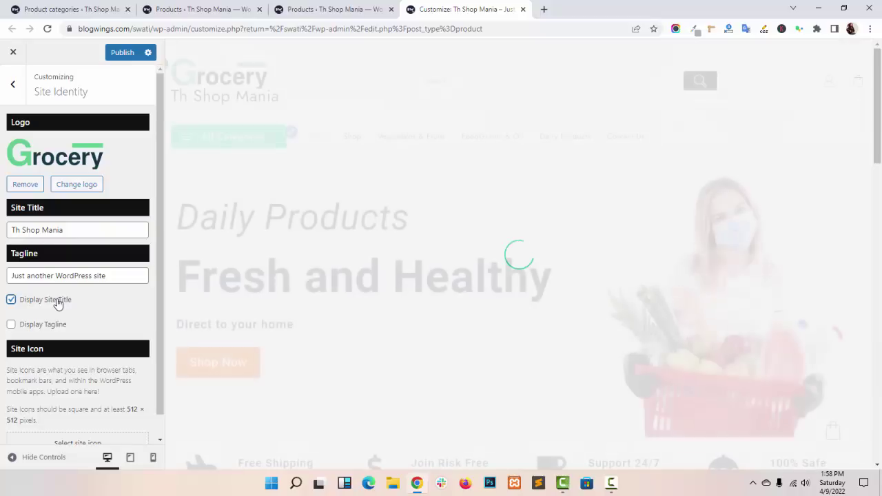
click(59, 303)
scroll(118, 252, down, 1)
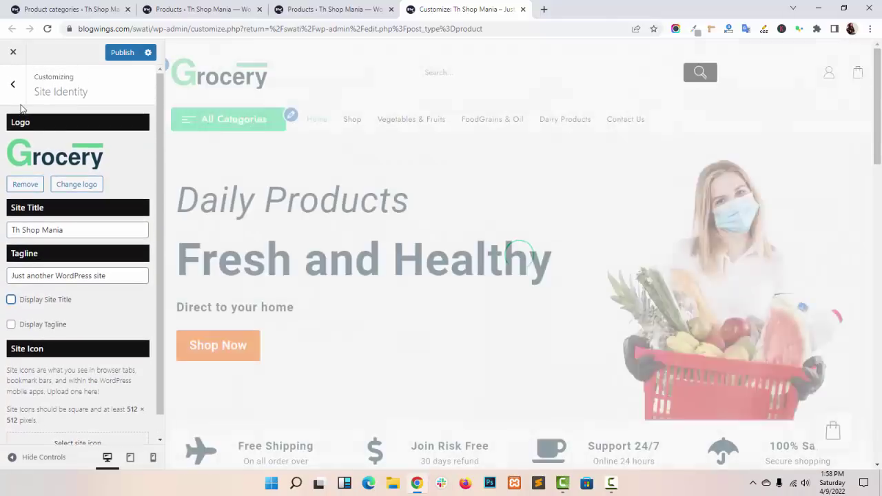
click(13, 76)
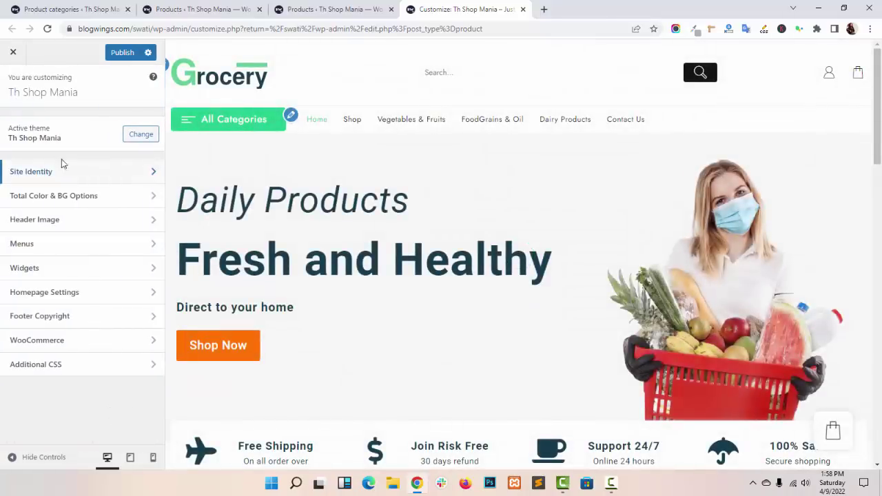
Set the theme color in the Global Colors settings to a bright green, #28ed2e
click(86, 205)
click(113, 134)
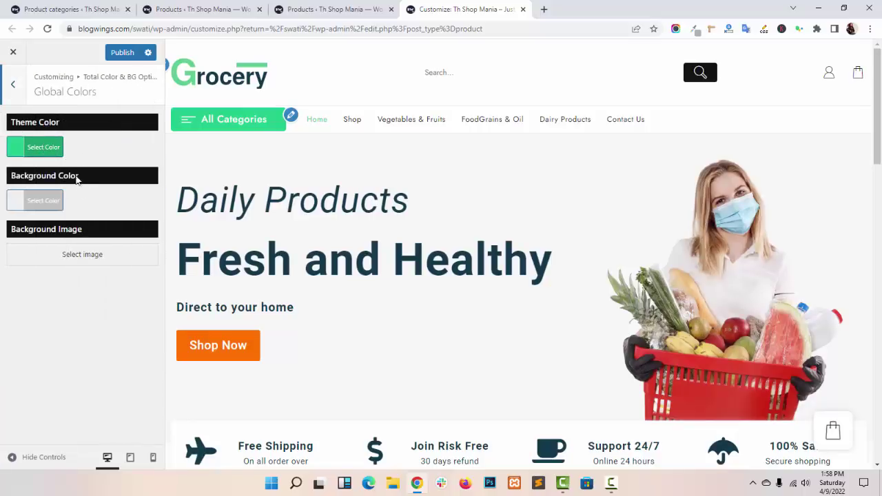
click(49, 149)
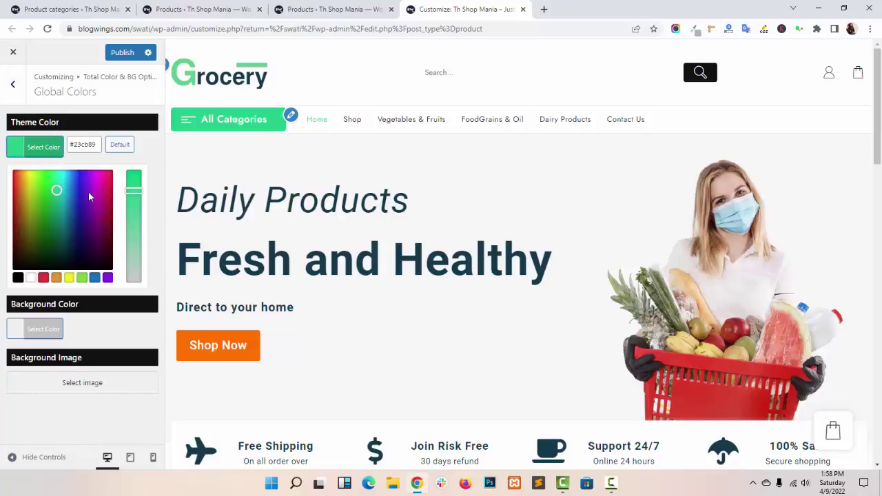
drag(70, 191, 49, 173)
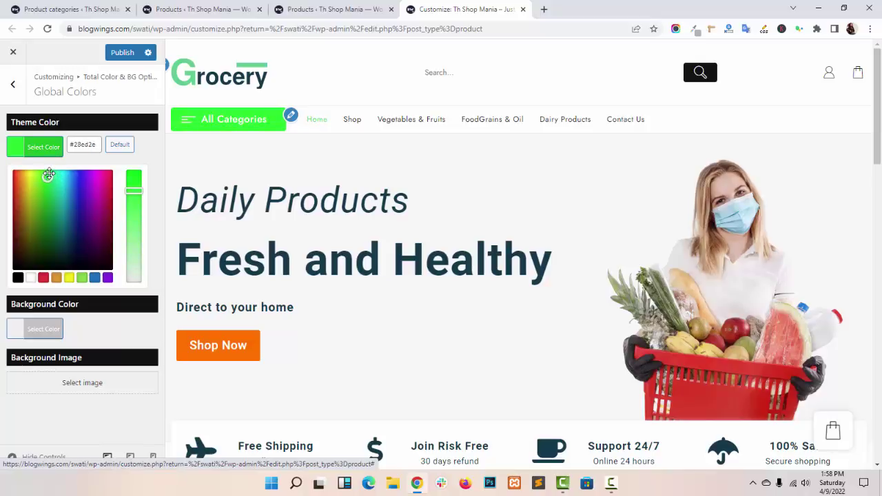
click(109, 327)
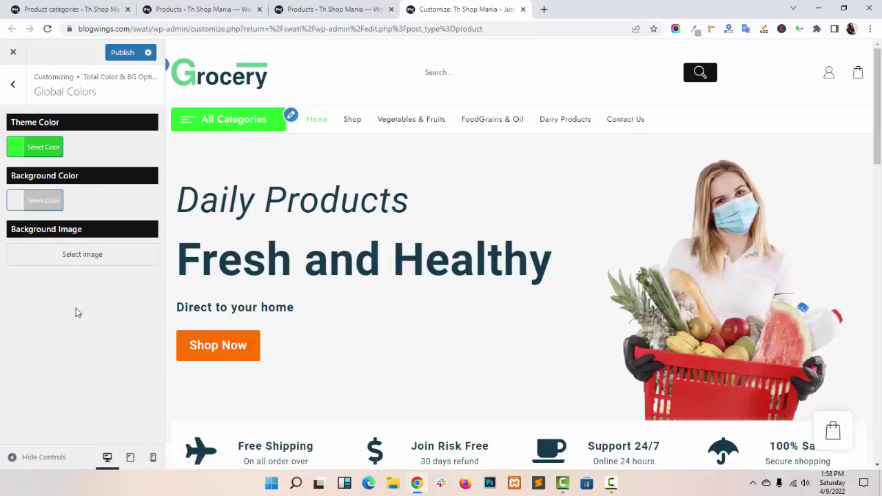
Set the site's background color to light gray and return to the main list of Customizer sections
click(48, 208)
click(47, 208)
scroll(490, 280, down, 6)
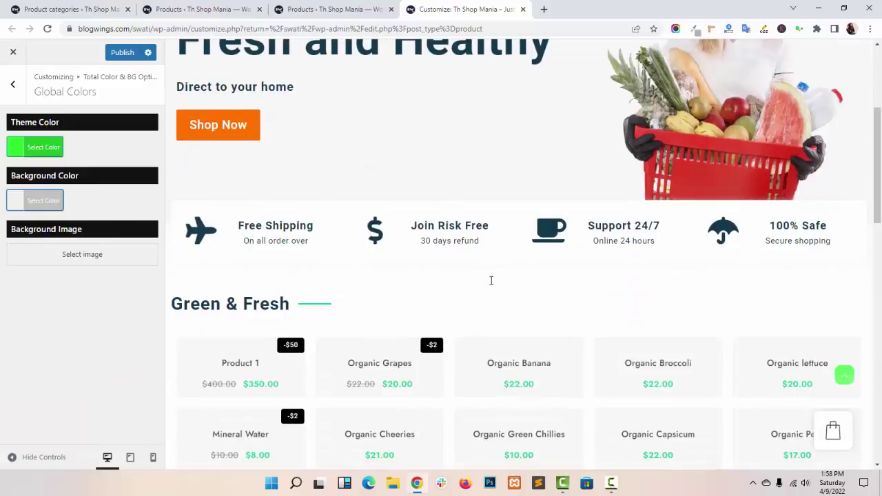
scroll(492, 283, up, 3)
click(43, 201)
mouse_move(39, 270)
mouse_down()
mouse_move(35, 275)
mouse_move(27, 225)
mouse_move(75, 231)
mouse_move(55, 246)
mouse_move(51, 237)
mouse_up()
click(104, 172)
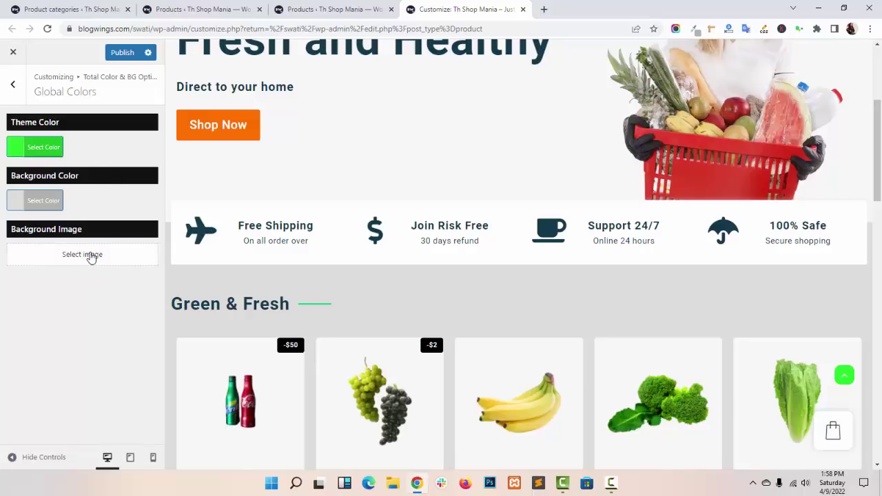
click(8, 96)
click(9, 100)
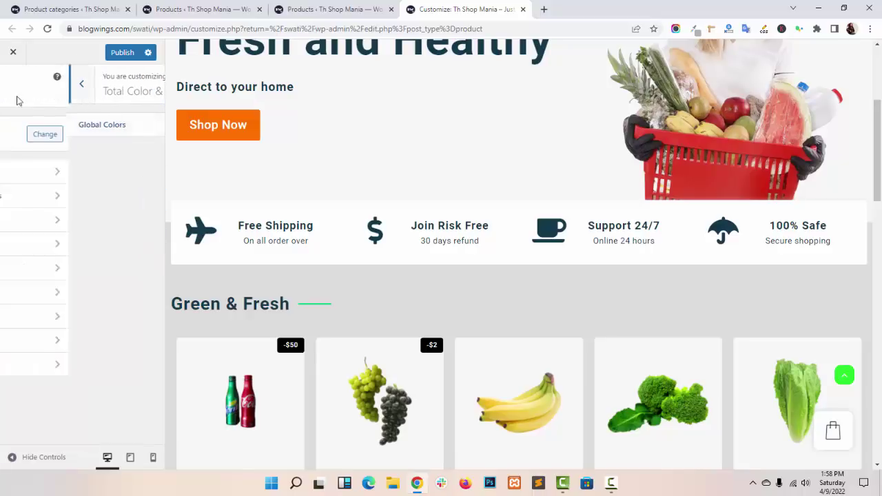
Examine the Main menu's items, location and options in the Menus settings, and return to the main list of sections
click(94, 243)
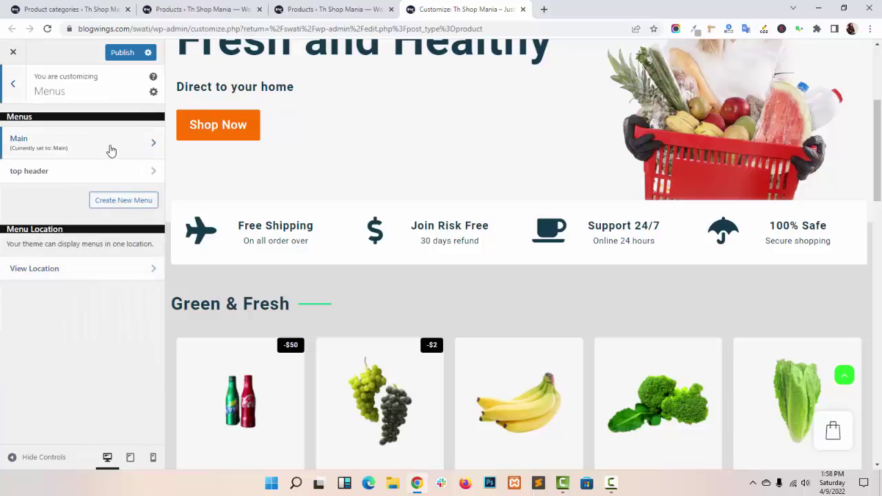
click(111, 151)
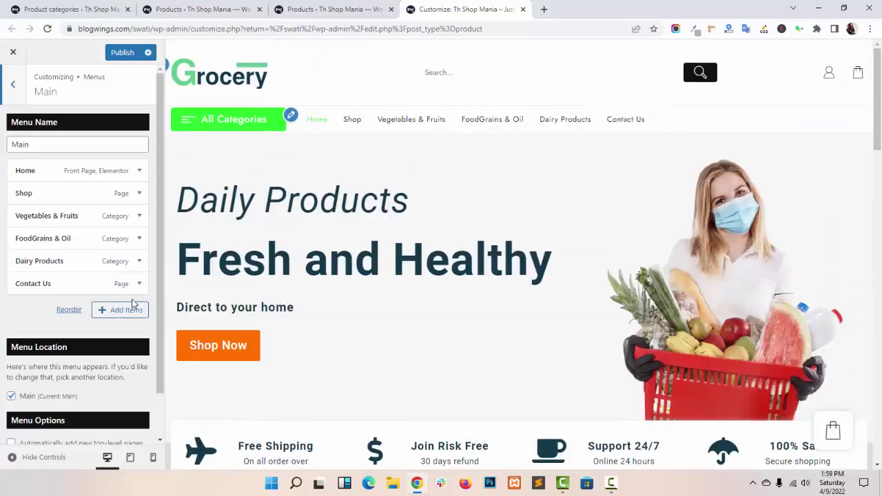
scroll(90, 303, down, 1)
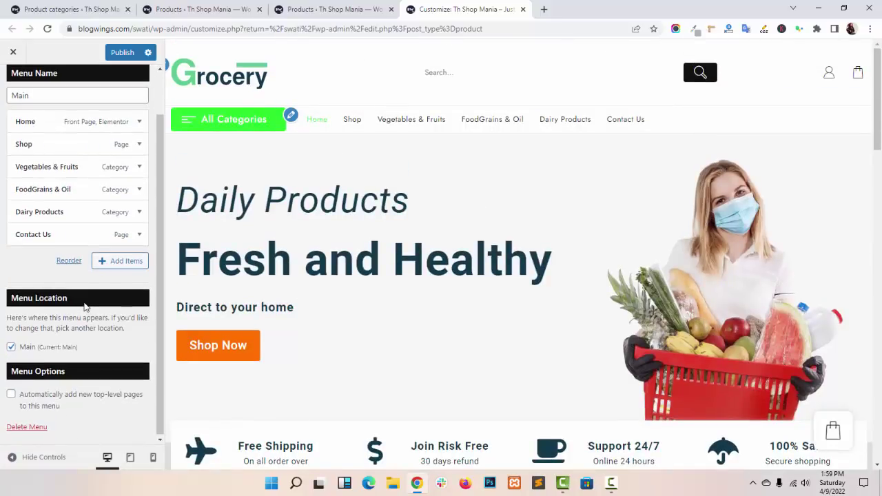
scroll(84, 306, up, 1)
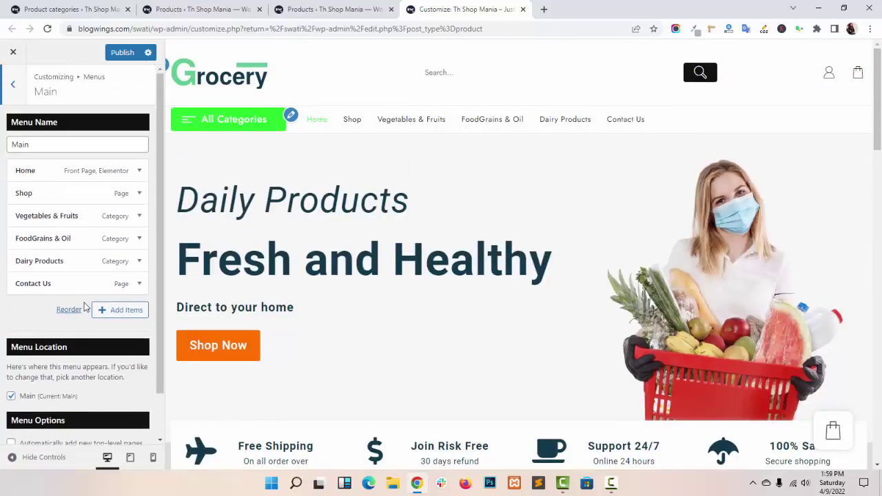
click(10, 98)
click(10, 95)
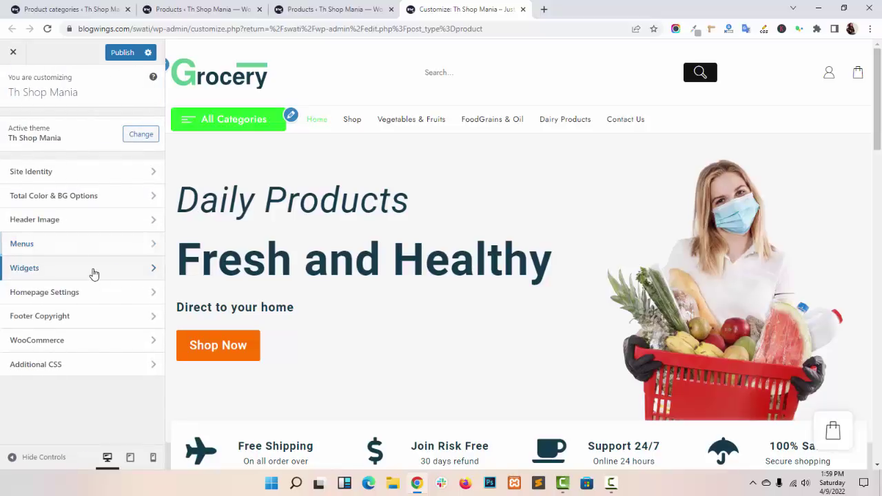
Add a Text widget to Footer Widget Area 1
click(94, 273)
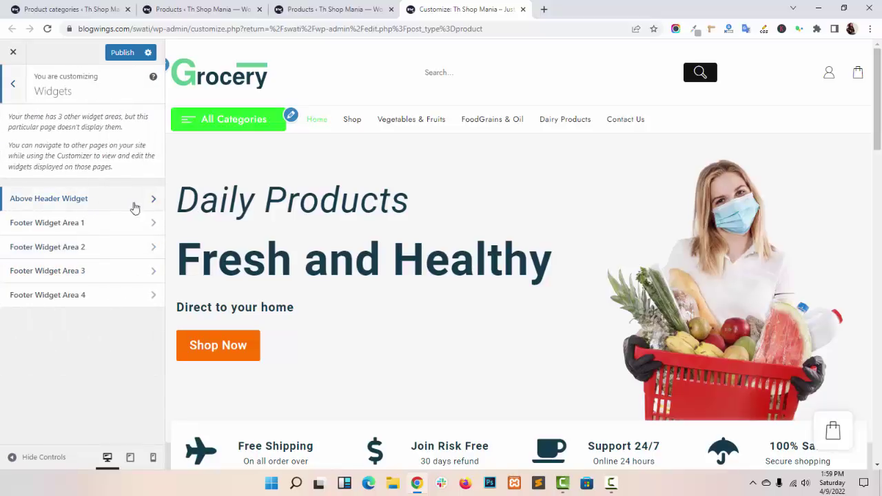
scroll(359, 238, down, 20)
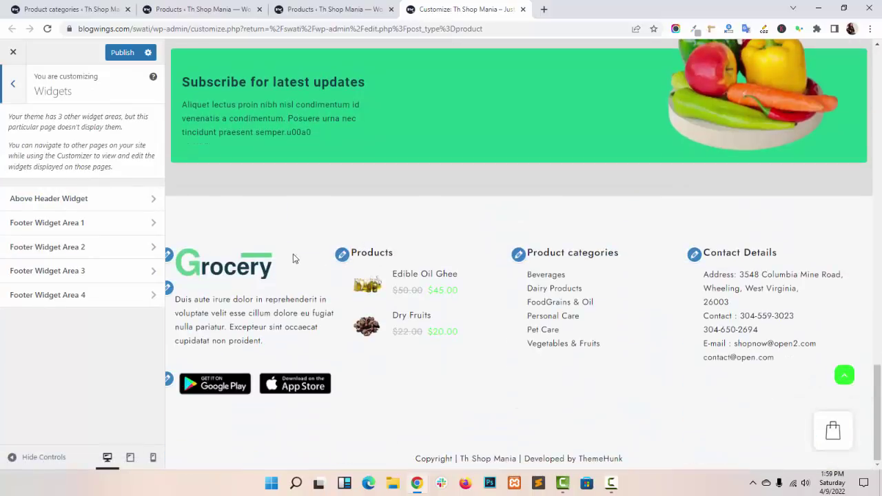
click(111, 222)
click(96, 128)
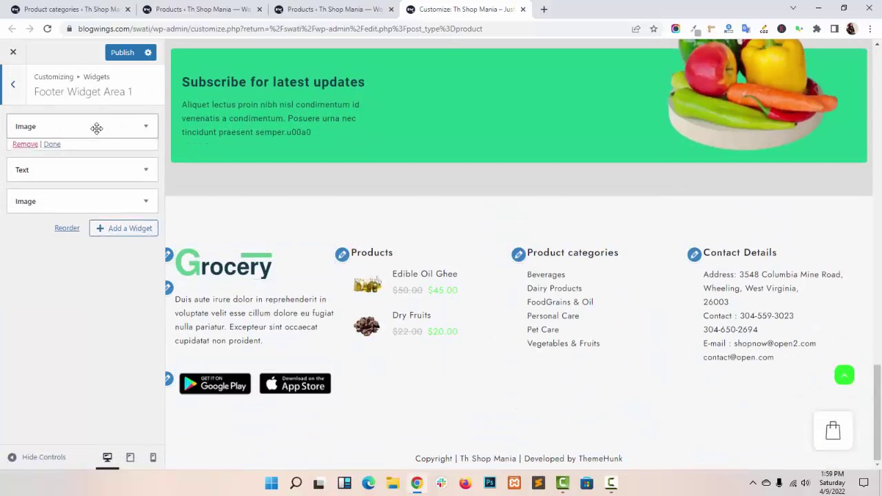
click(97, 127)
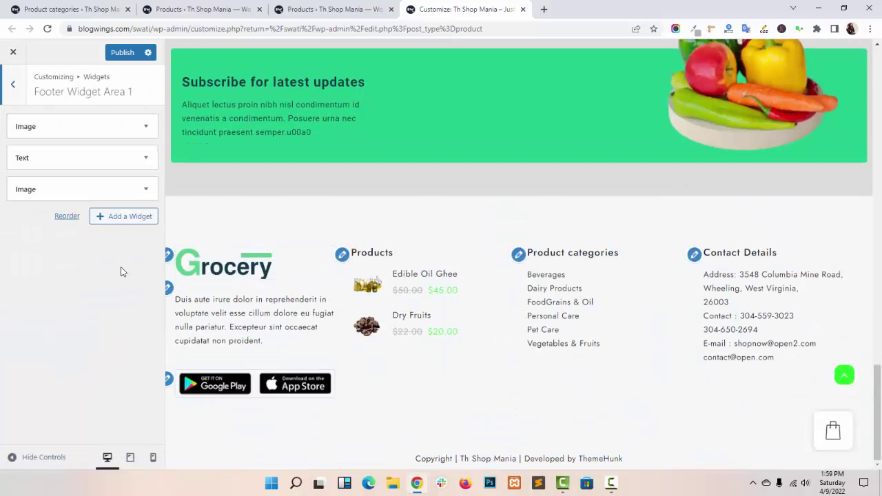
click(120, 216)
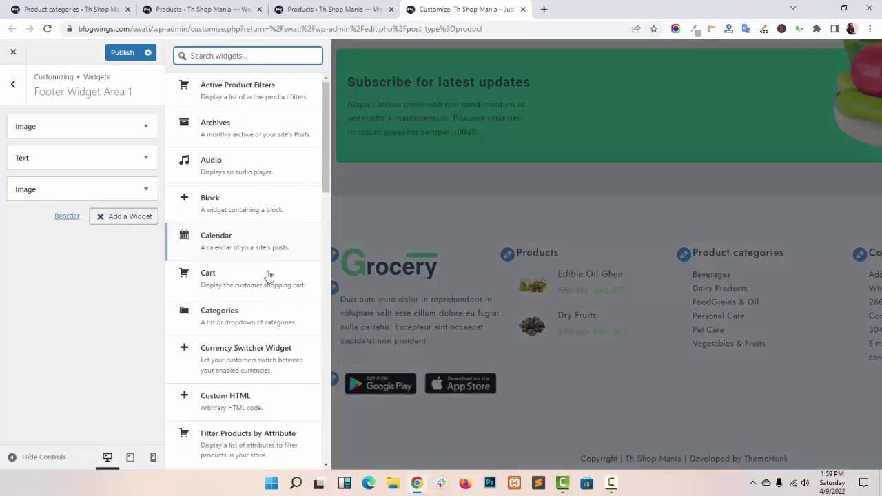
scroll(271, 299, down, 5)
scroll(271, 299, down, 10)
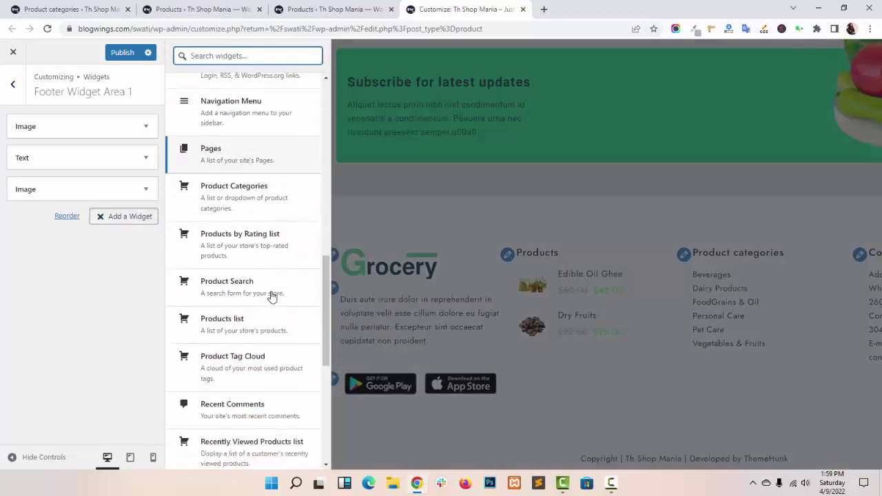
click(242, 350)
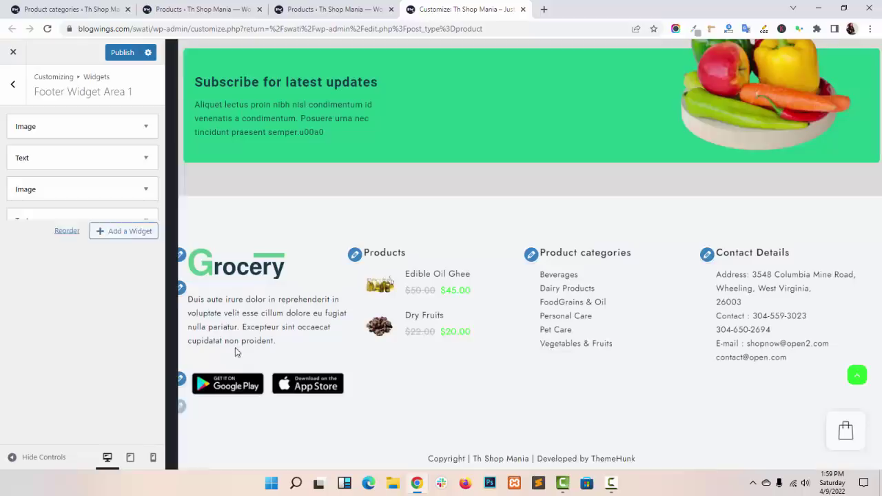
Title the new footer Text widget "Grocery Store" and return to the main list of Customizer sections
click(73, 261)
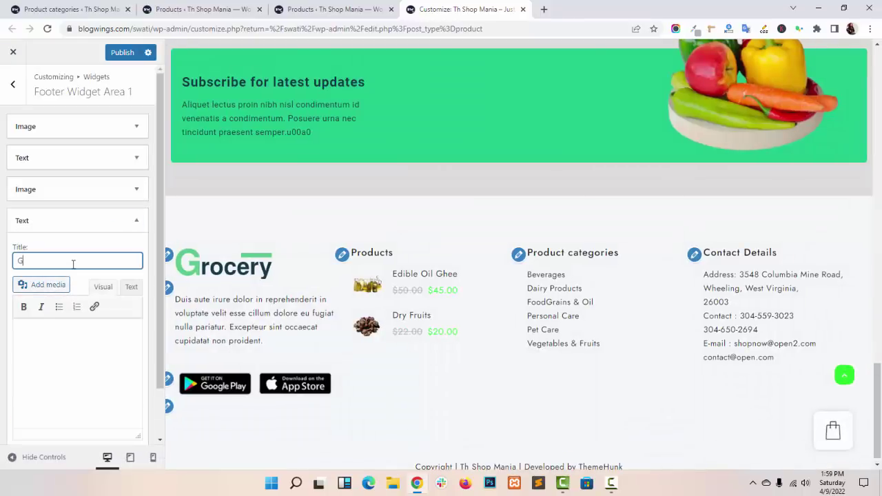
text(Grocery )
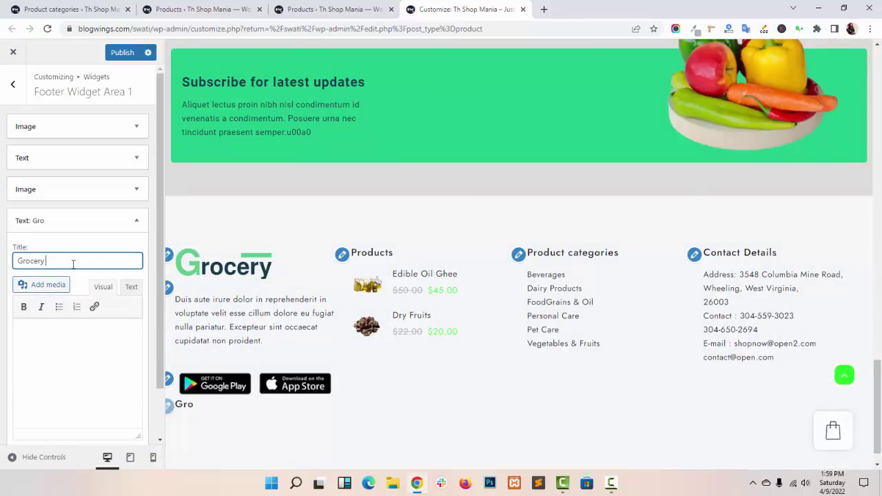
text(Storew)
click(78, 227)
click(16, 97)
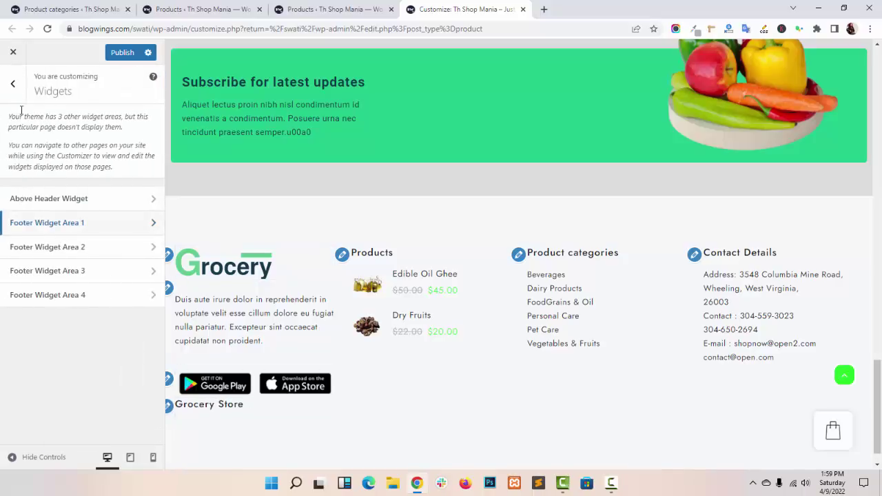
click(12, 86)
Open the Footer Copyright settings and compare the copyright text with the bottom of the page preview
scroll(534, 329, up, 5)
scroll(534, 329, up, 10)
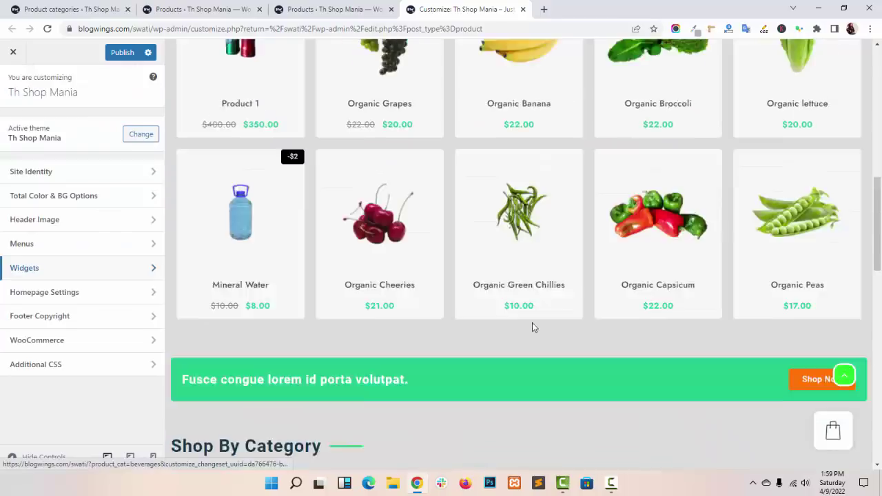
click(131, 318)
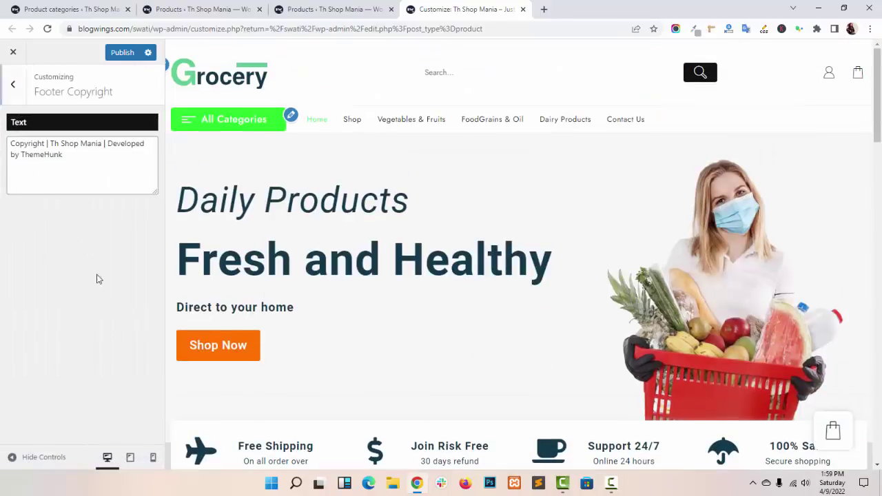
click(84, 155)
scroll(469, 268, down, 20)
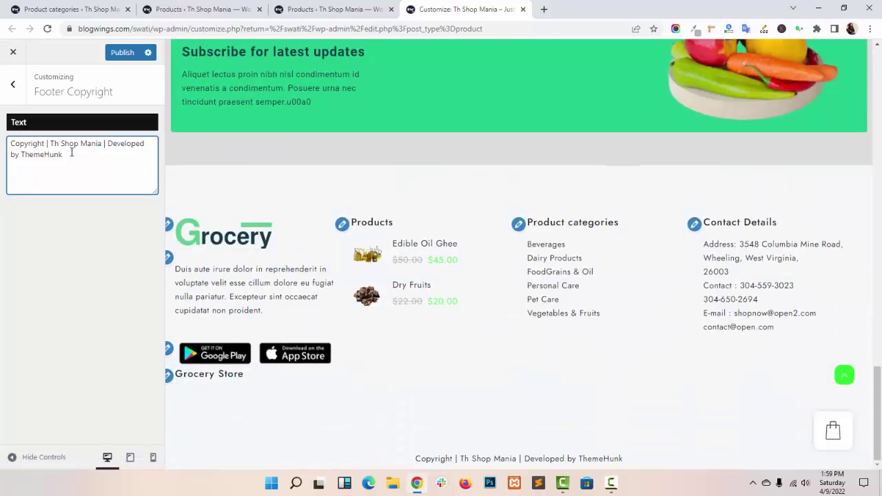
drag(108, 142, 124, 151)
Check the sidebar option in WooCommerce's Single Product settings and return to the main list of sections
scroll(475, 354, up, 20)
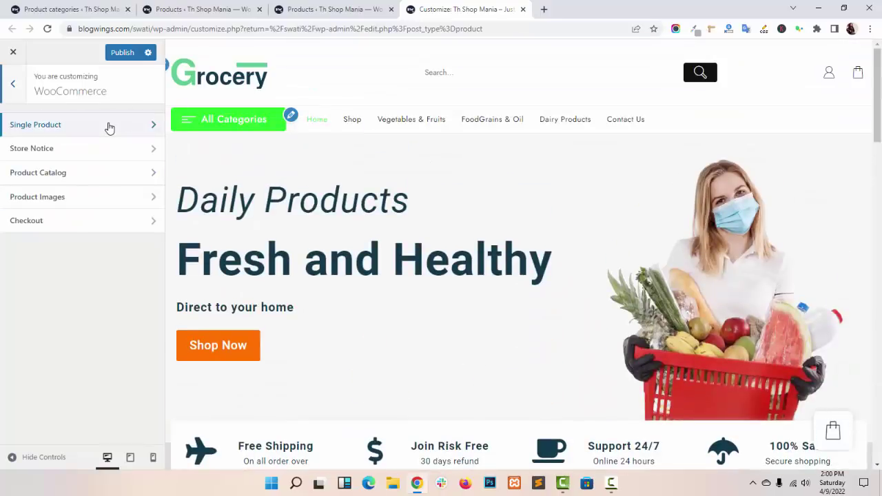
click(108, 126)
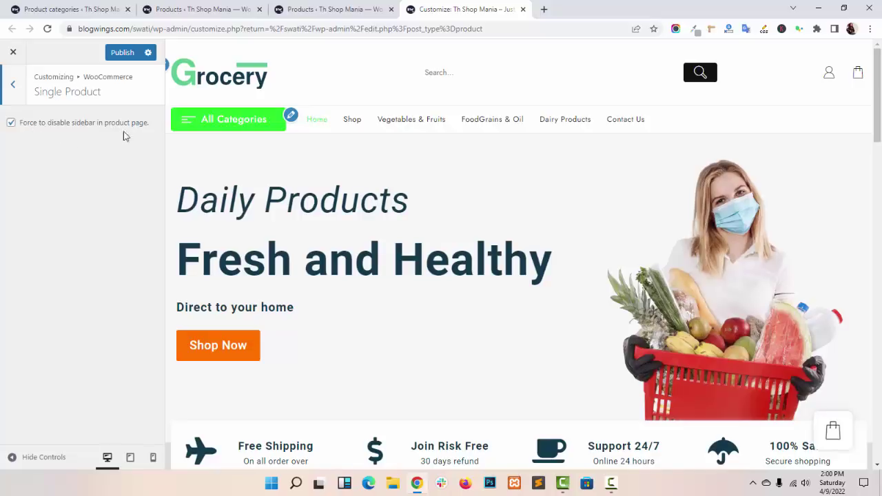
scroll(400, 207, down, 1)
scroll(408, 240, up, 1)
click(12, 86)
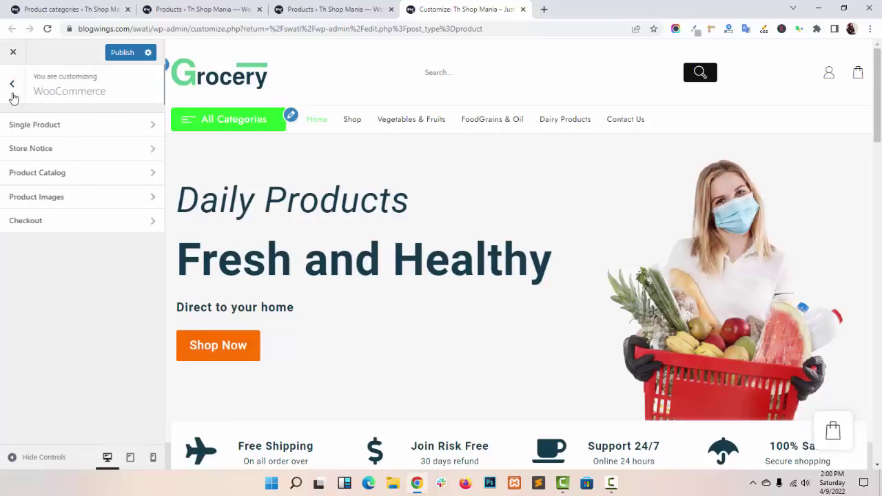
click(14, 89)
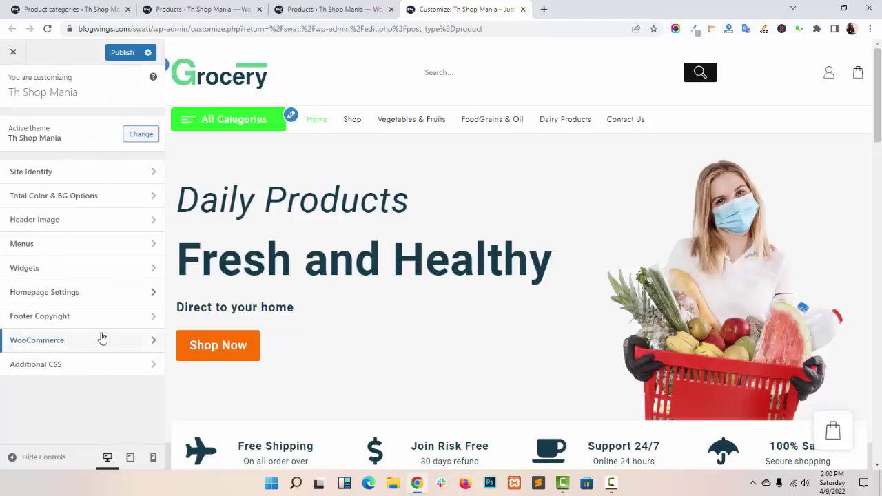
Look at the existing code in the Additional CSS section and return to the main list of sections
click(122, 368)
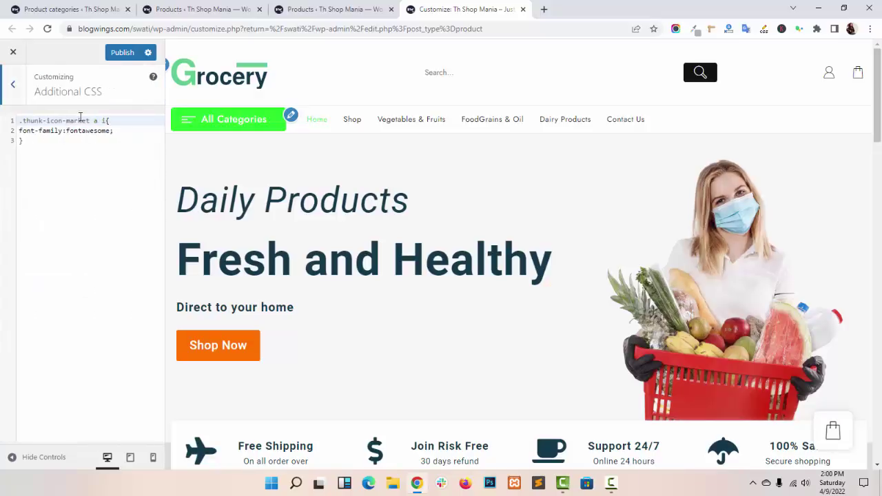
click(56, 147)
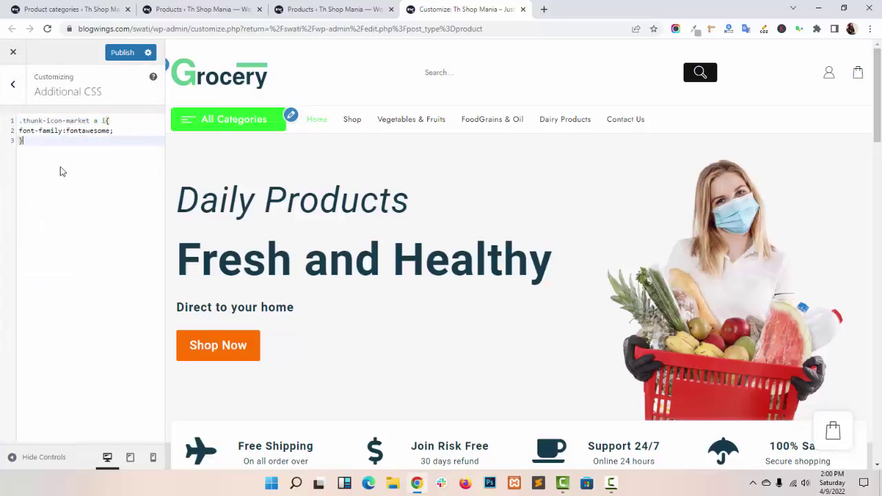
click(17, 97)
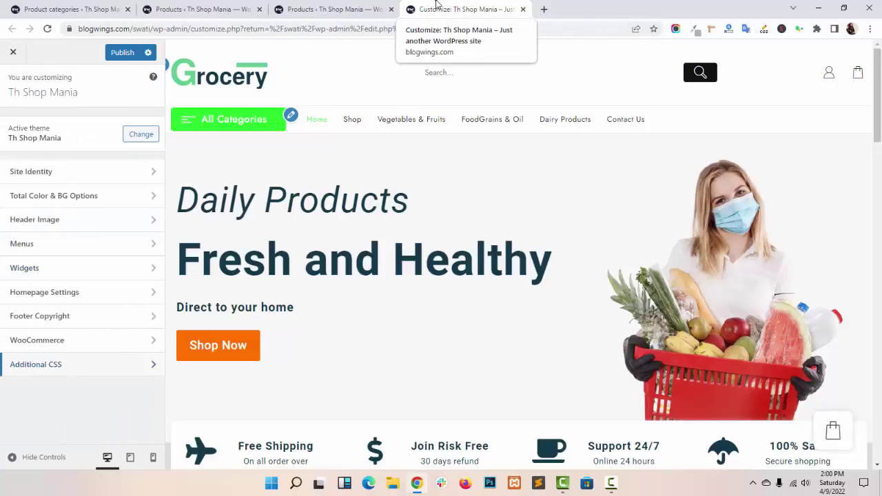
Close the two Products list tabs and switch to the Product categories page
click(335, 9)
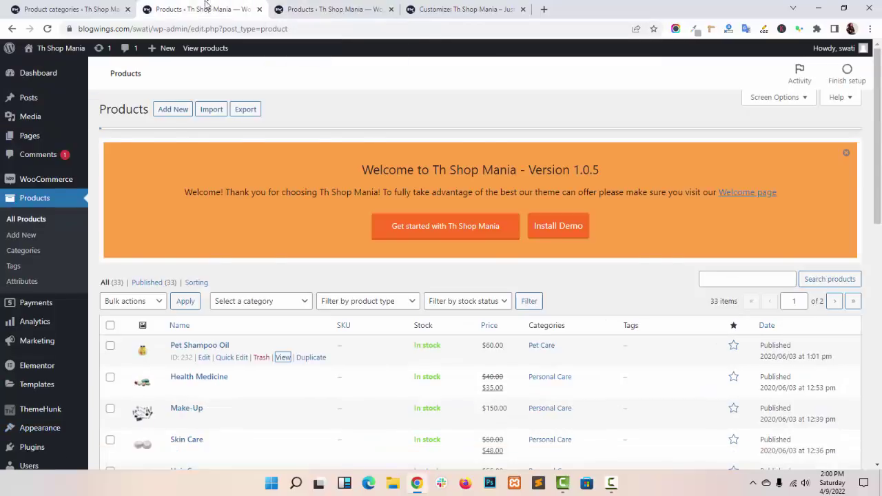
click(259, 9)
click(259, 9)
click(90, 6)
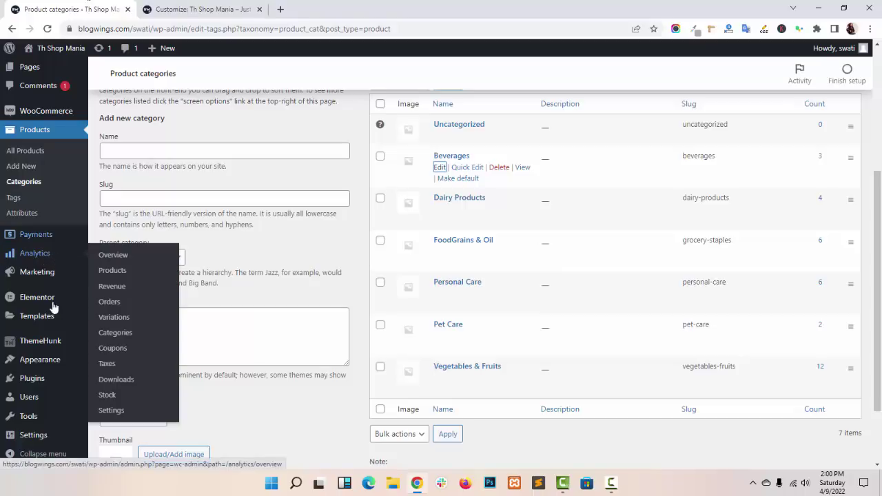
Open the TH Compare plugin settings from ThemeHunk and look over the basic Appearance options
mouse_move(59, 326)
mouse_move(59, 343)
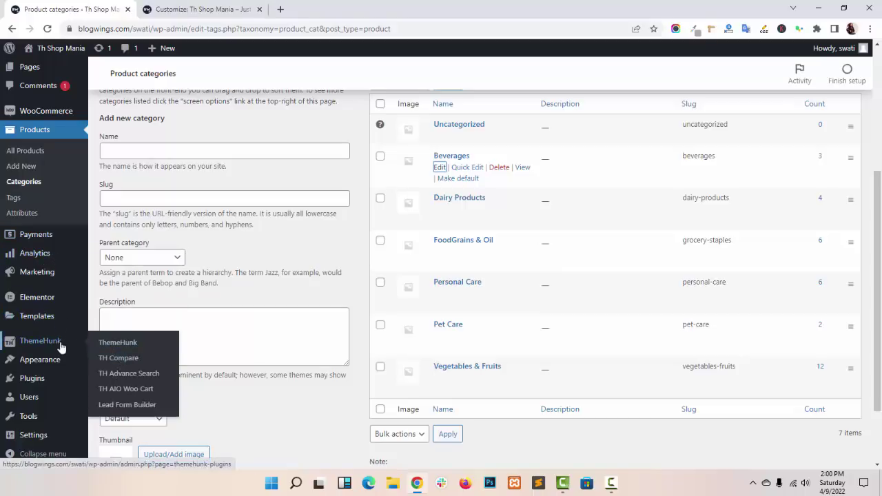
click(122, 361)
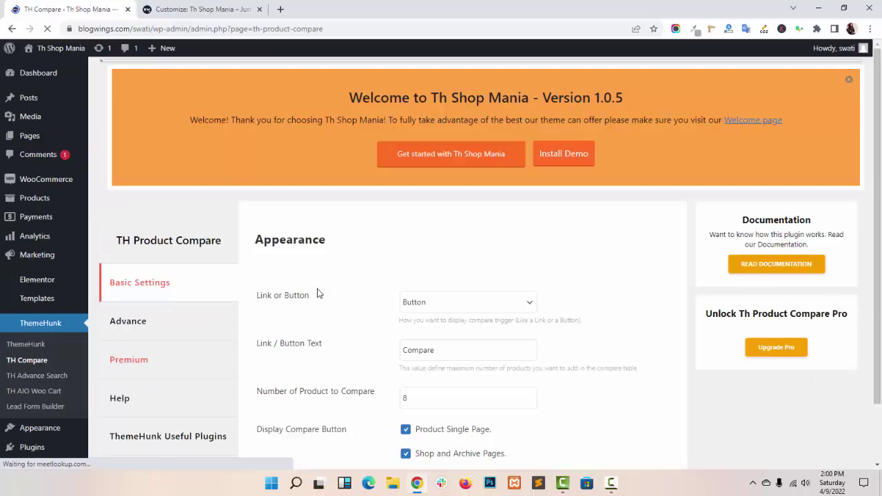
scroll(551, 249, down, 2)
scroll(597, 248, down, 1)
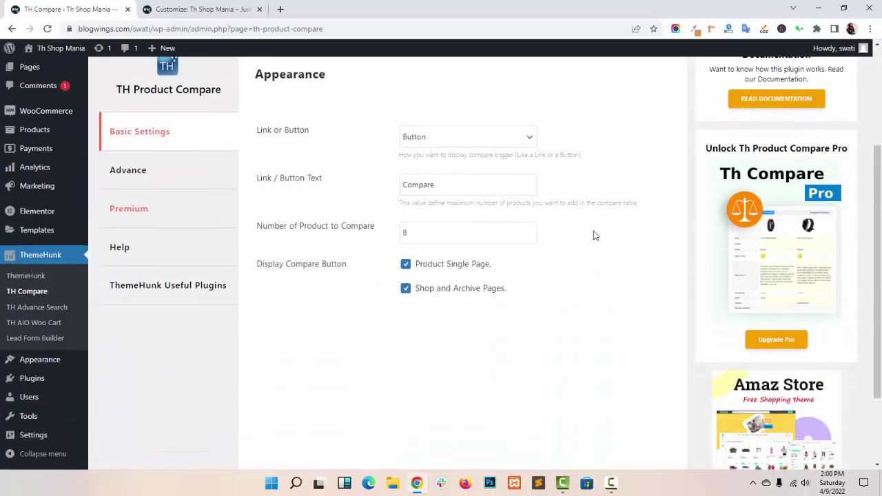
Set the product compare trigger to Link and review the comparison table fields in the Advance settings
click(510, 146)
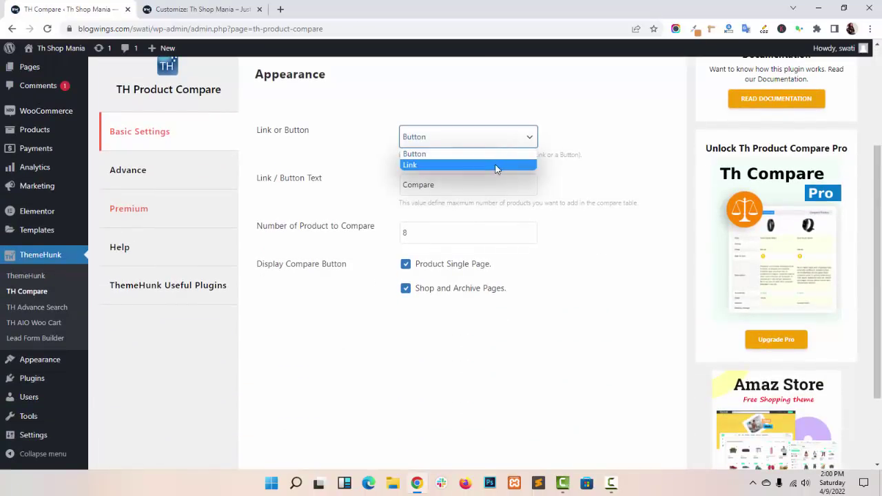
click(496, 166)
scroll(595, 193, up, 2)
scroll(596, 195, down, 2)
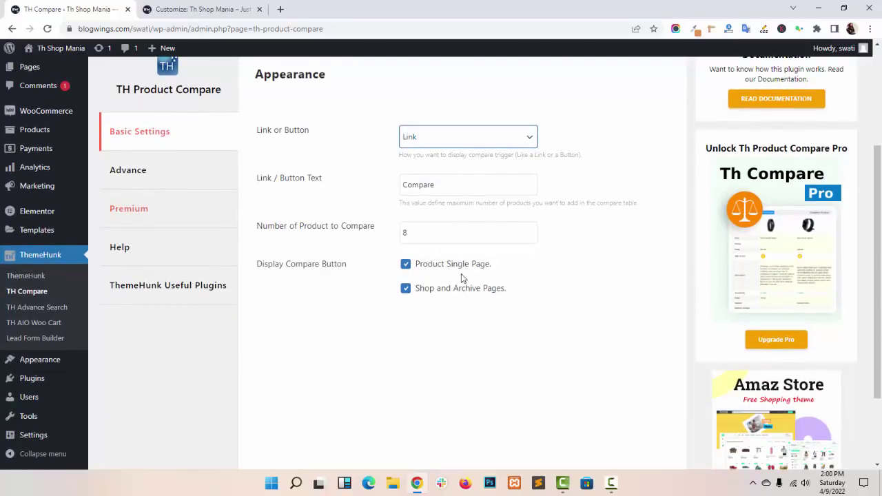
click(150, 171)
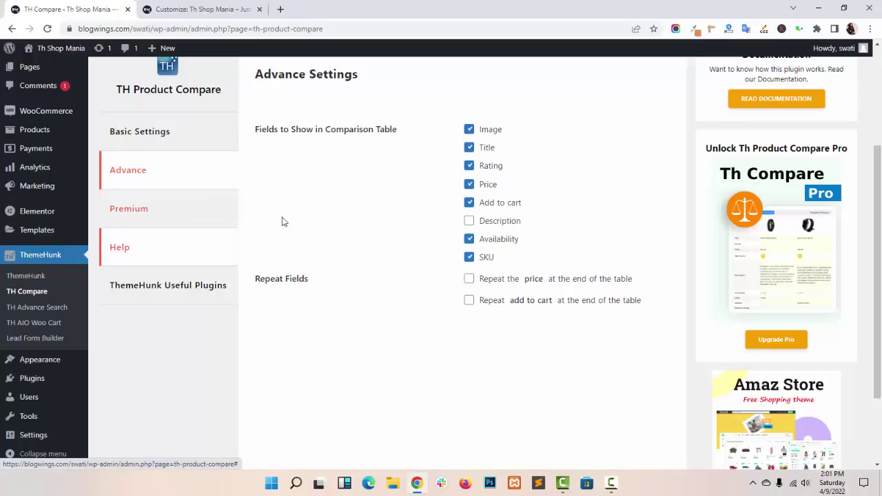
scroll(65, 322, up, 1)
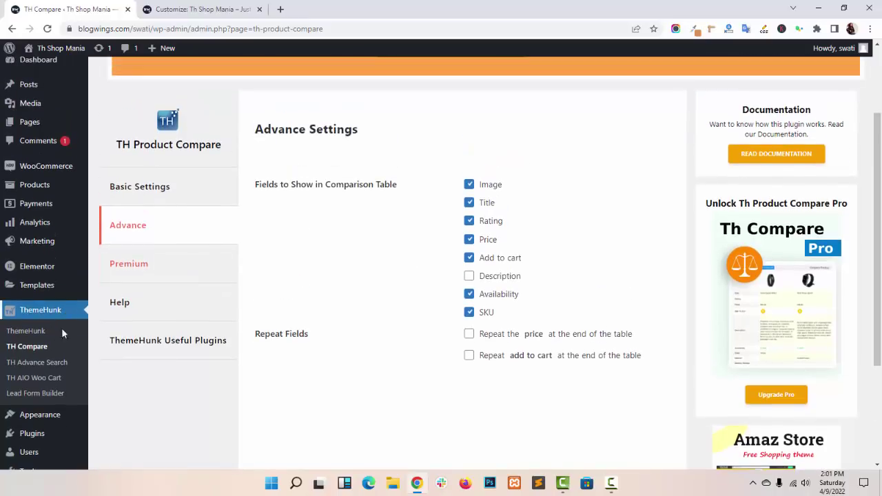
Open TH Advance Search and review its search bar integration methods, Basic Setting options and Style colors
click(55, 363)
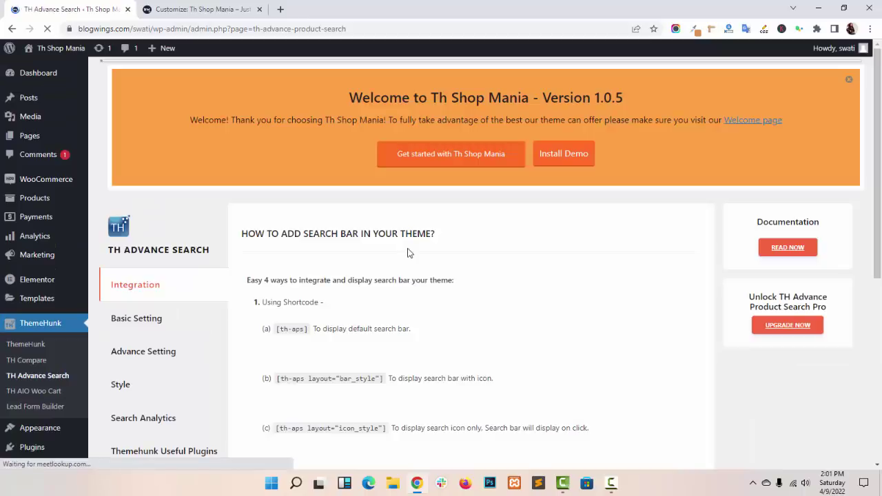
scroll(597, 236, down, 3)
scroll(638, 228, up, 1)
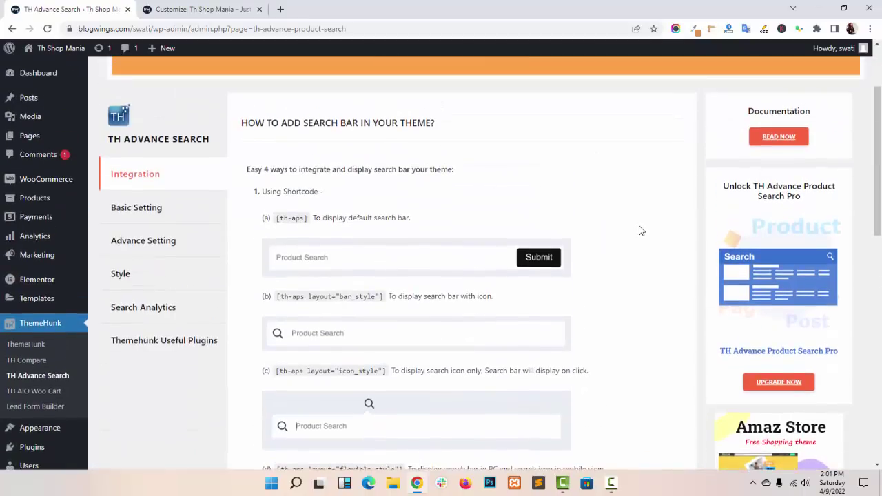
scroll(639, 230, down, 1)
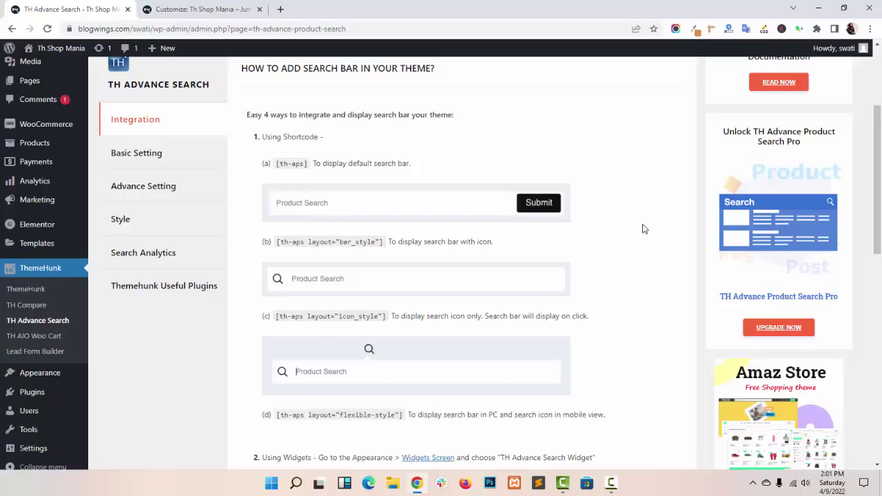
click(183, 161)
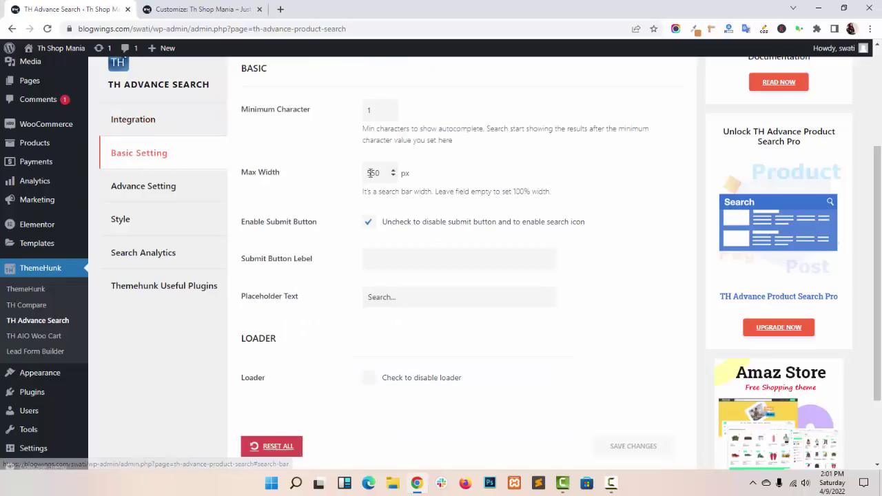
click(178, 222)
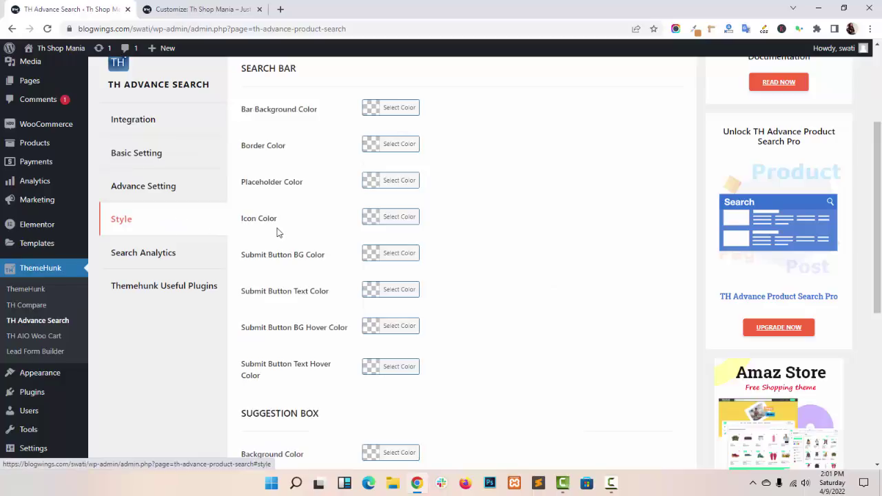
scroll(31, 332, down, 1)
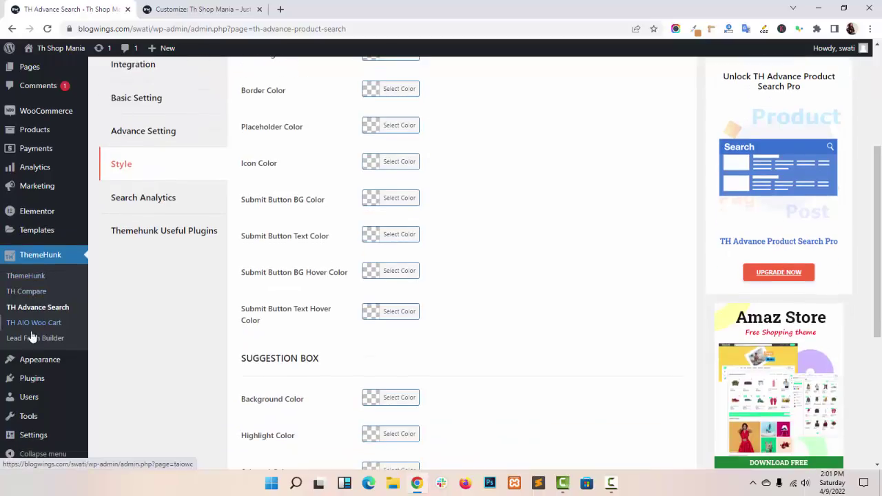
Open TH AIO Woo Cart and look through its Integration, General, Cart Settings, Cart Style and Mobile Cart sections
click(31, 324)
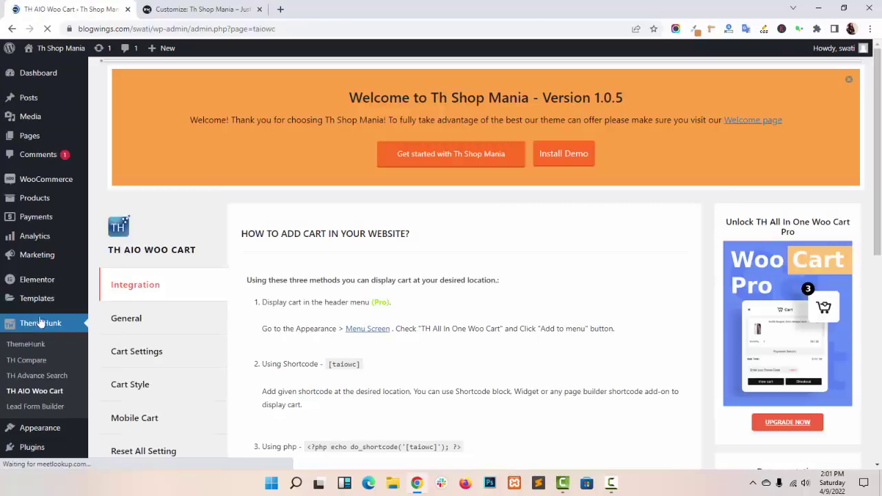
scroll(577, 240, down, 3)
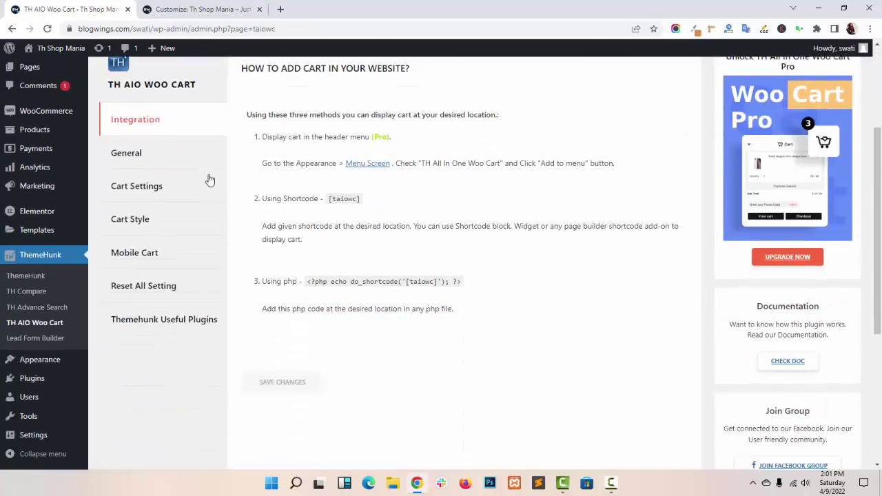
click(184, 163)
click(177, 201)
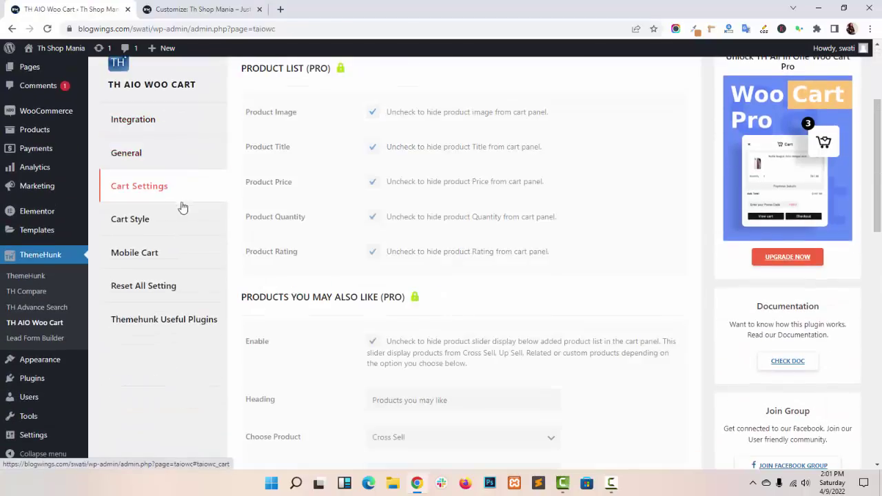
click(182, 225)
click(169, 252)
Open Lead Form Builder and preview the Contact Us form
click(41, 337)
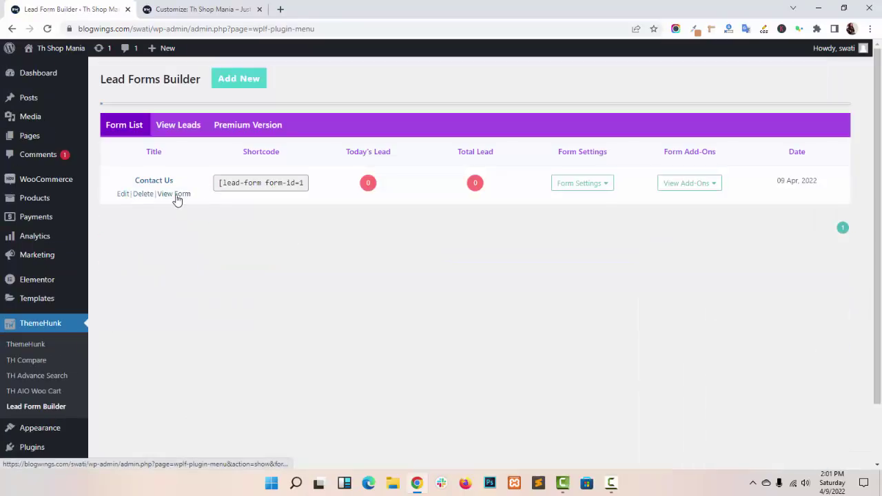
click(175, 195)
scroll(735, 275, down, 1)
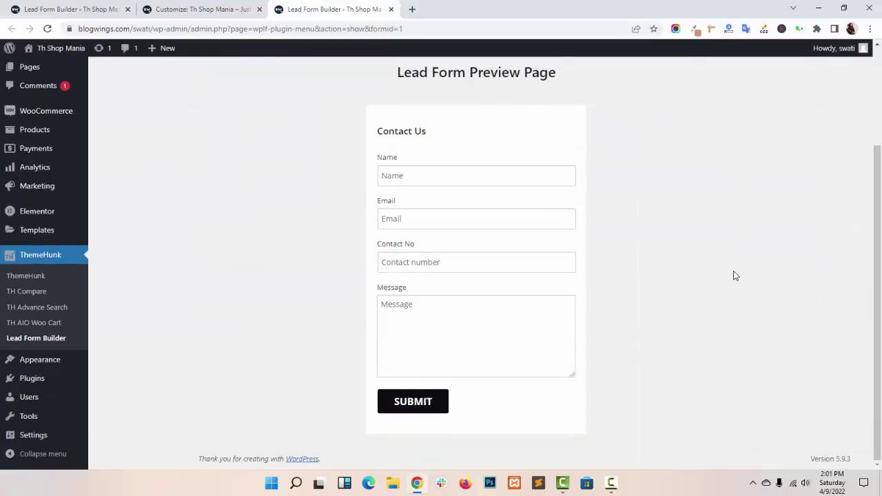
scroll(517, 138, up, 2)
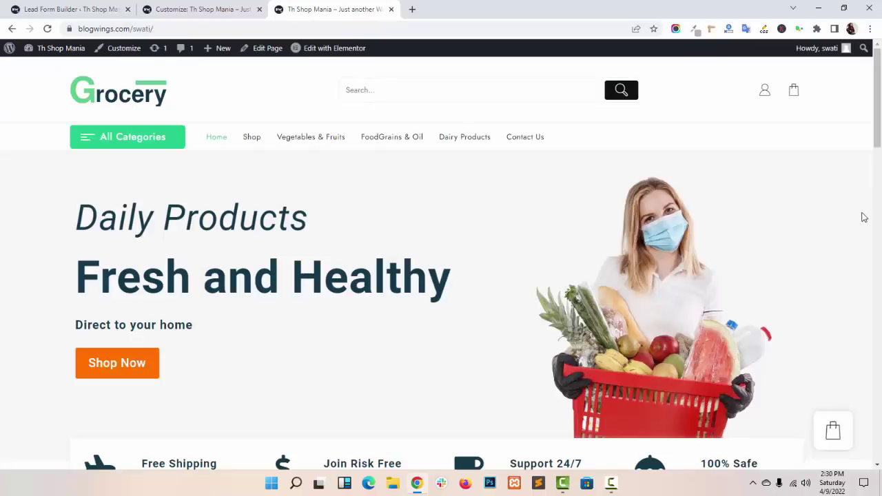
Review the finished grocery home page from the banner through the product sections to the footer, and return to its top
scroll(864, 218, down, 7)
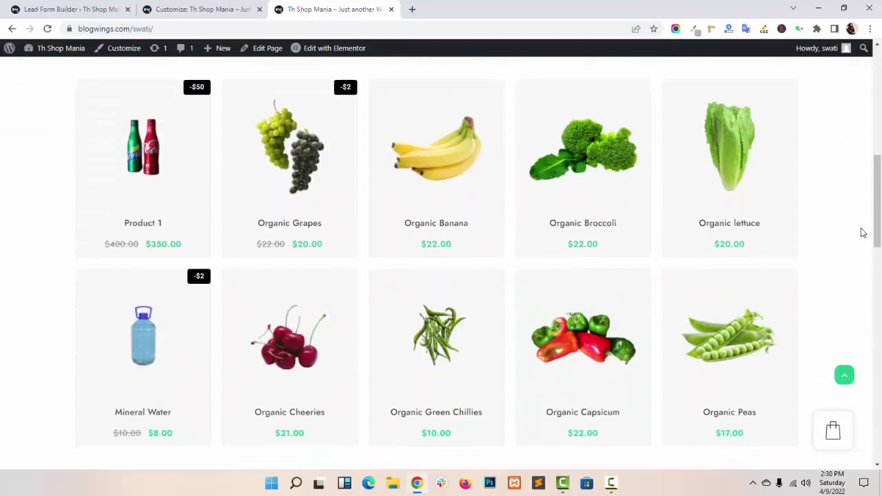
scroll(863, 233, down, 7)
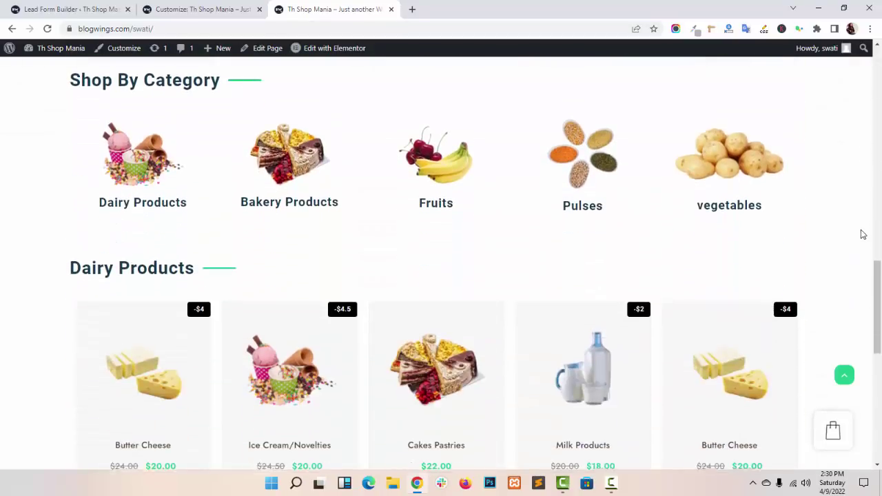
scroll(863, 234, down, 3)
mouse_move(597, 266)
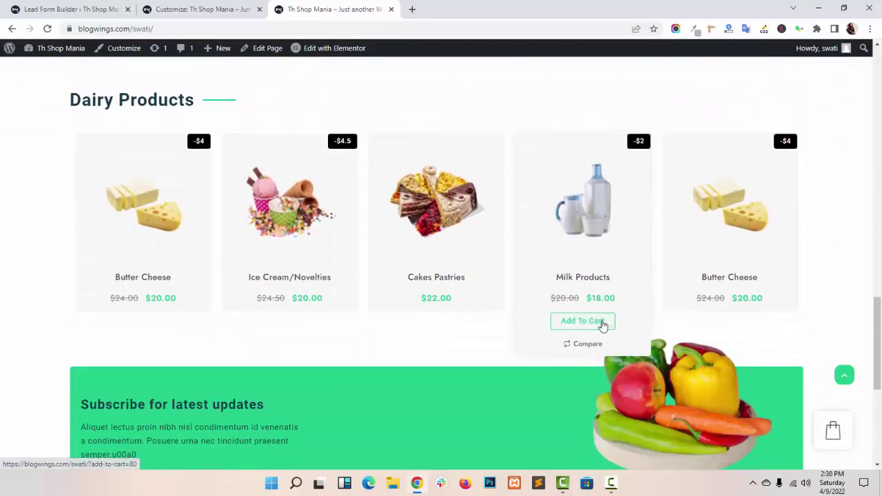
scroll(829, 279, down, 2)
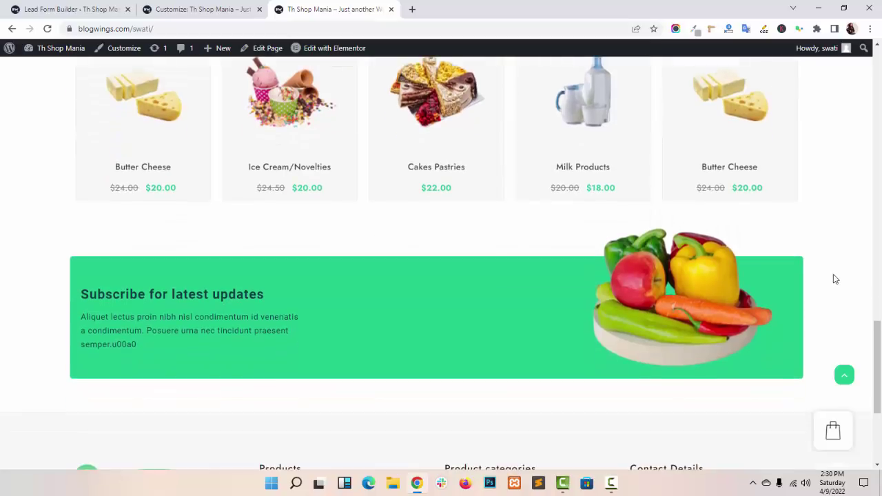
scroll(832, 278, down, 3)
click(845, 375)
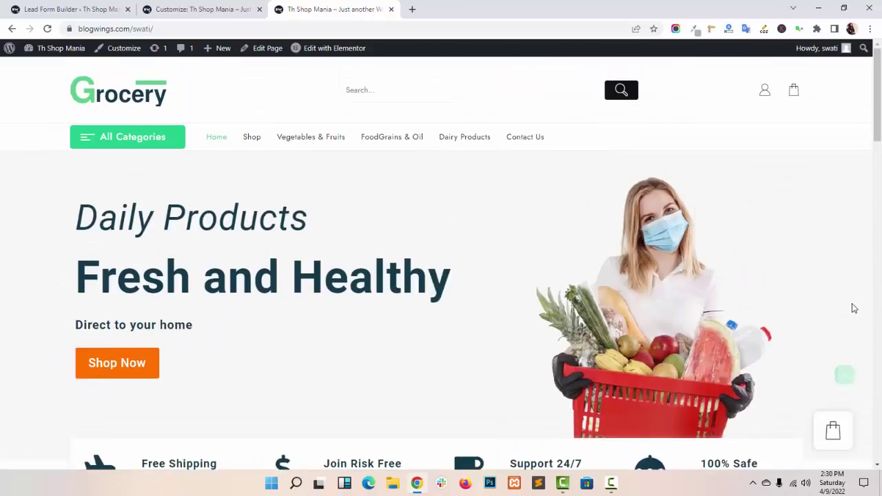